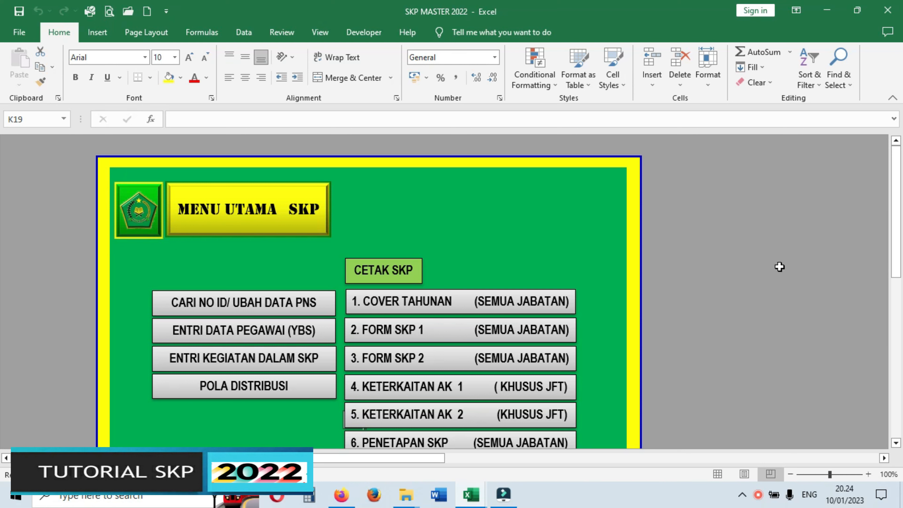
# Step: Review the main menu's data-entry options and the ten SKP printing options, including which apply to all positions
pyautogui.click(896, 203)
pyautogui.moveTo(898, 208); pyautogui.dragTo(900, 230)
pyautogui.click(741, 239)
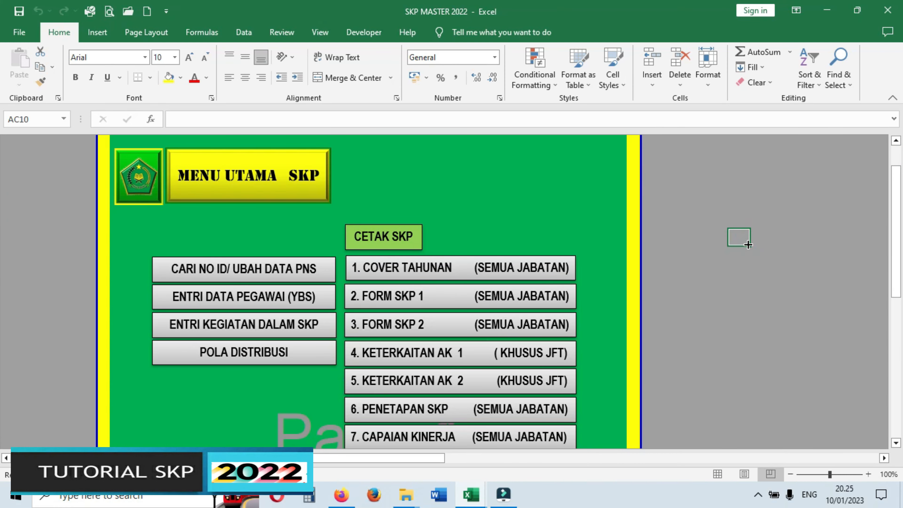
pyautogui.click(728, 295)
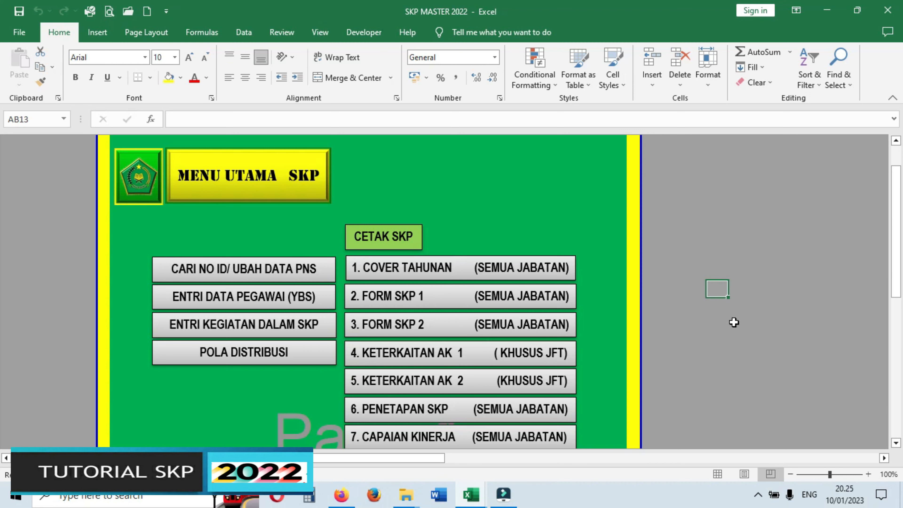
pyautogui.click(753, 252)
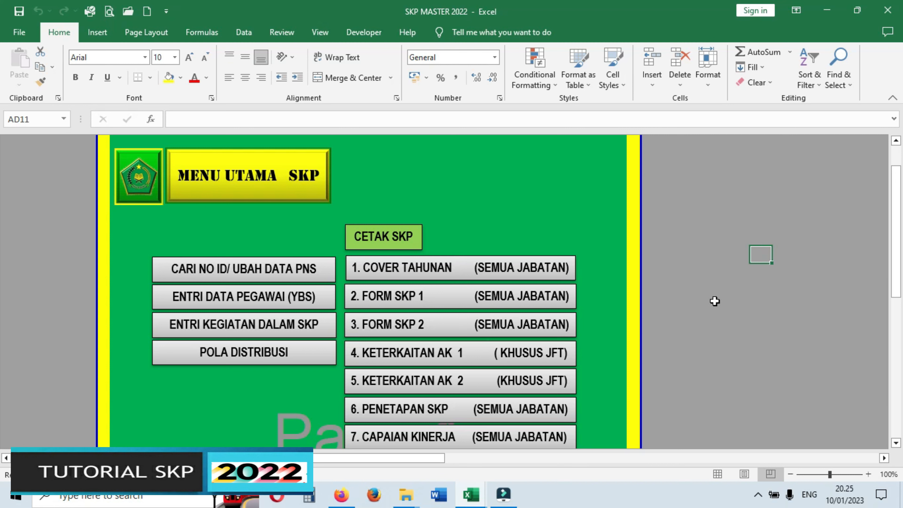
pyautogui.click(725, 227)
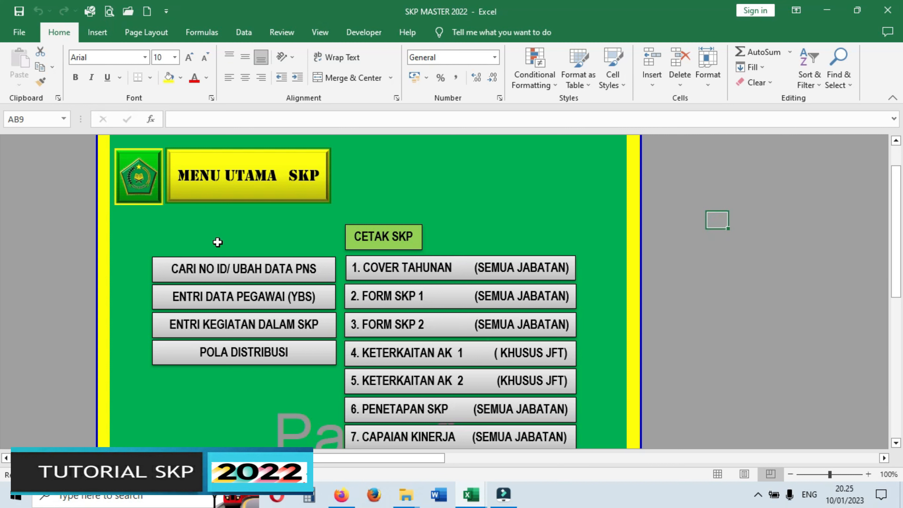
pyautogui.moveTo(180, 212); pyautogui.dragTo(302, 381)
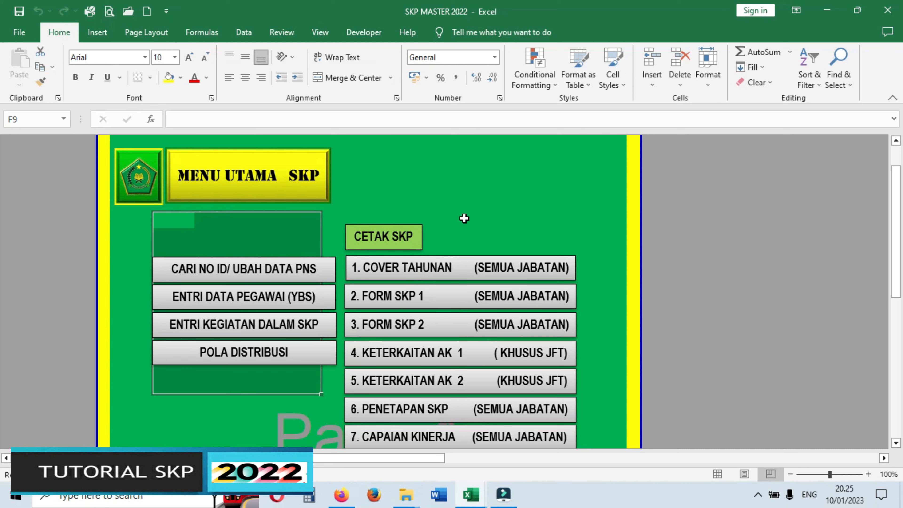
pyautogui.click(486, 186)
pyautogui.moveTo(360, 198); pyautogui.dragTo(606, 443)
pyautogui.click(718, 278)
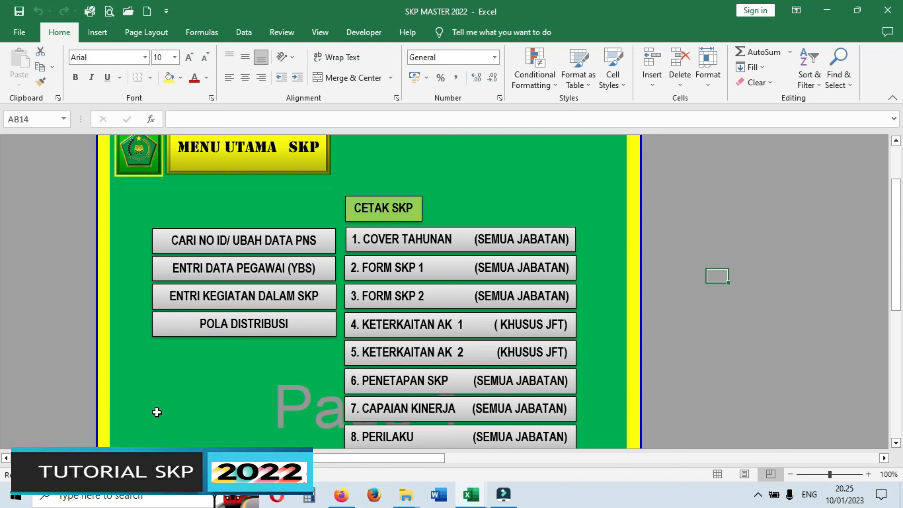
pyautogui.moveTo(189, 198); pyautogui.dragTo(197, 367)
pyautogui.click(199, 392)
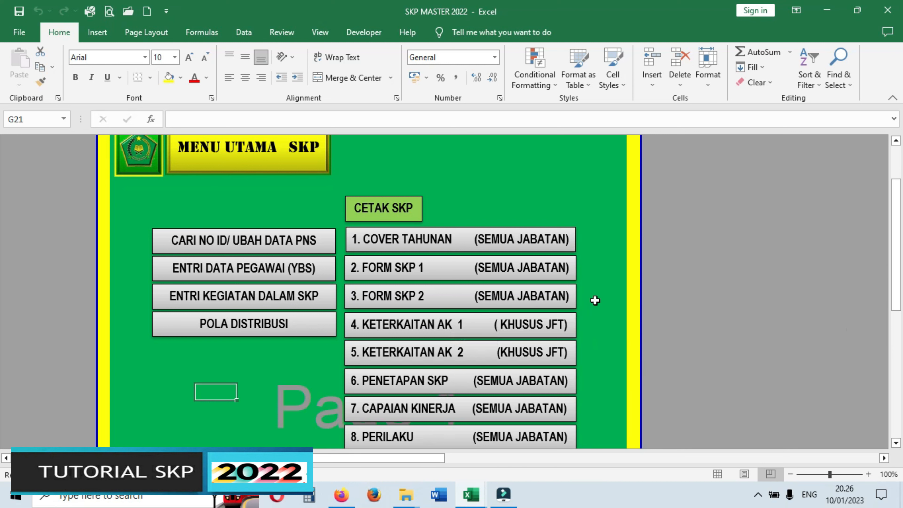
pyautogui.scroll(-3, 595, 300)
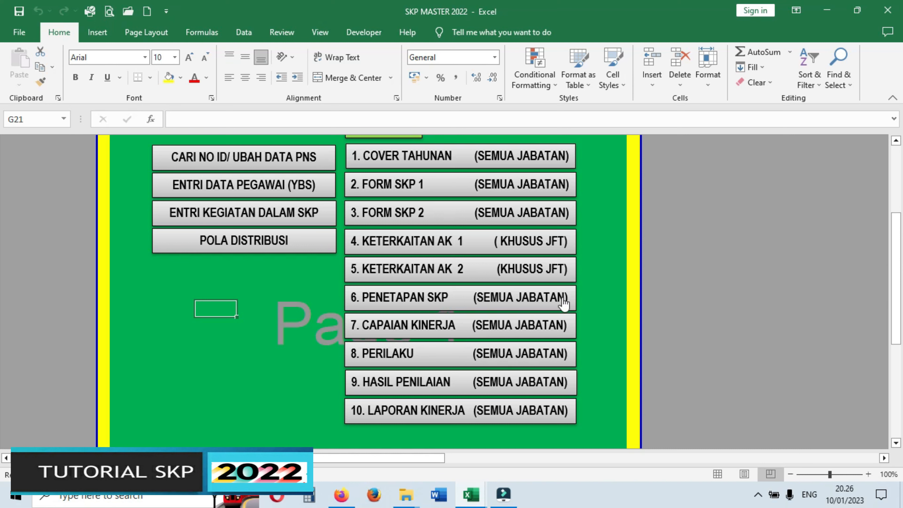
pyautogui.scroll(3, 748, 264)
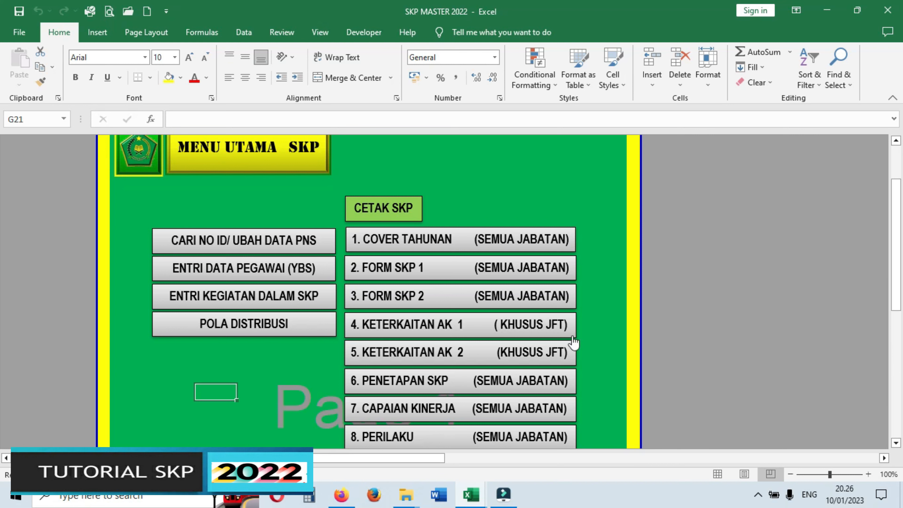
pyautogui.click(768, 291)
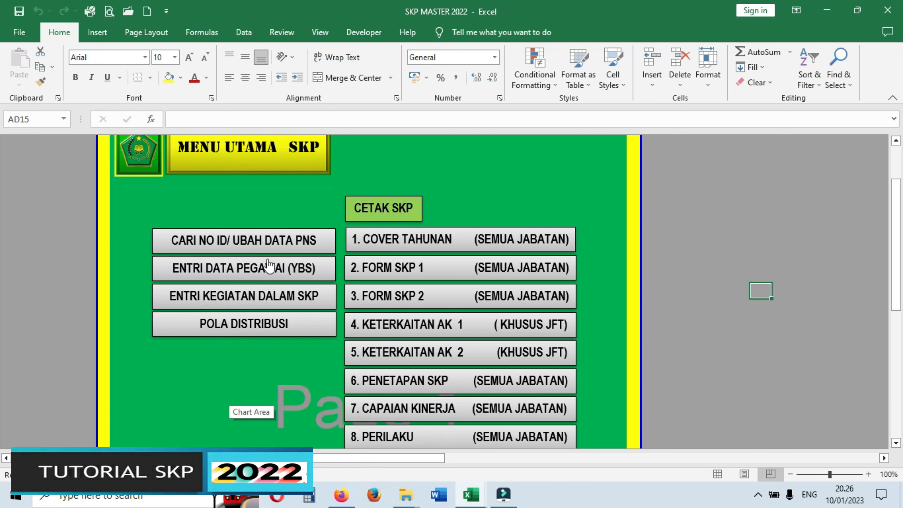
# Step: Open the employee ID search and data-editing sheet and set the new rank in I545 to "Pembina (IV/a)"
pyautogui.click(253, 240)
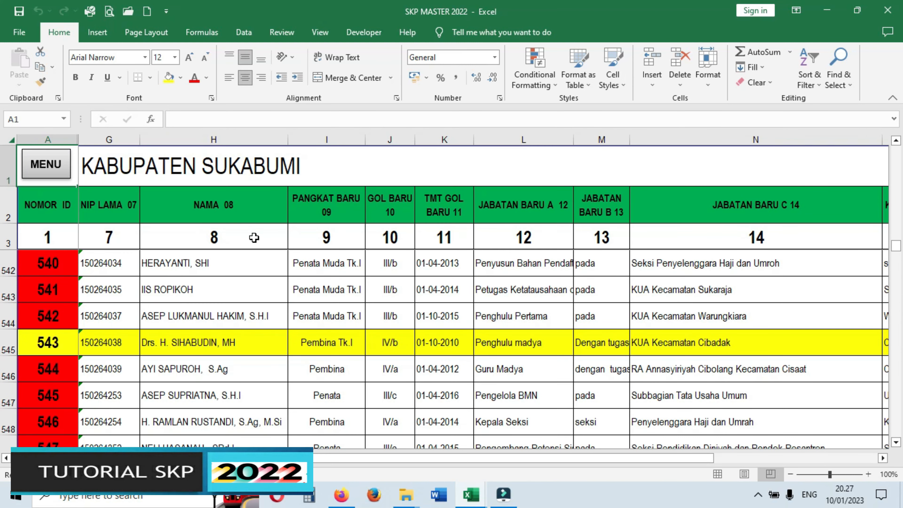
pyautogui.click(206, 289)
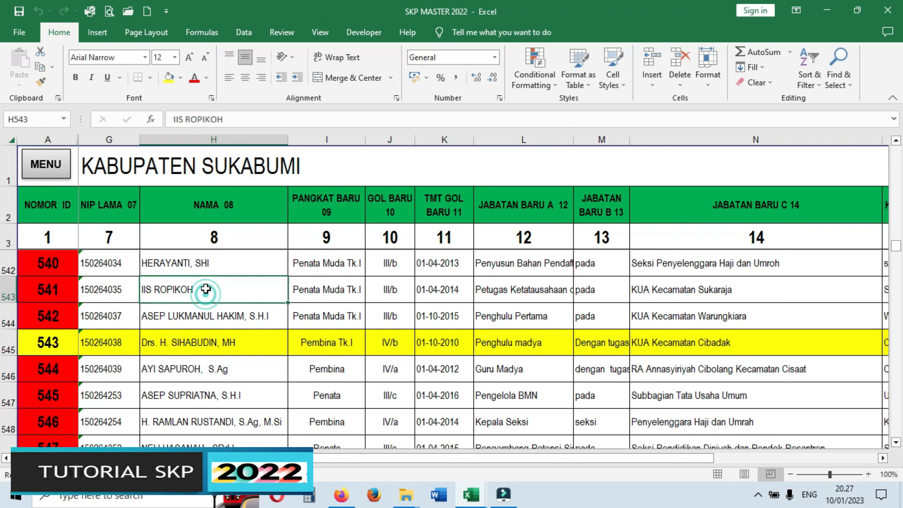
pyautogui.click(213, 142)
pyautogui.click(342, 332)
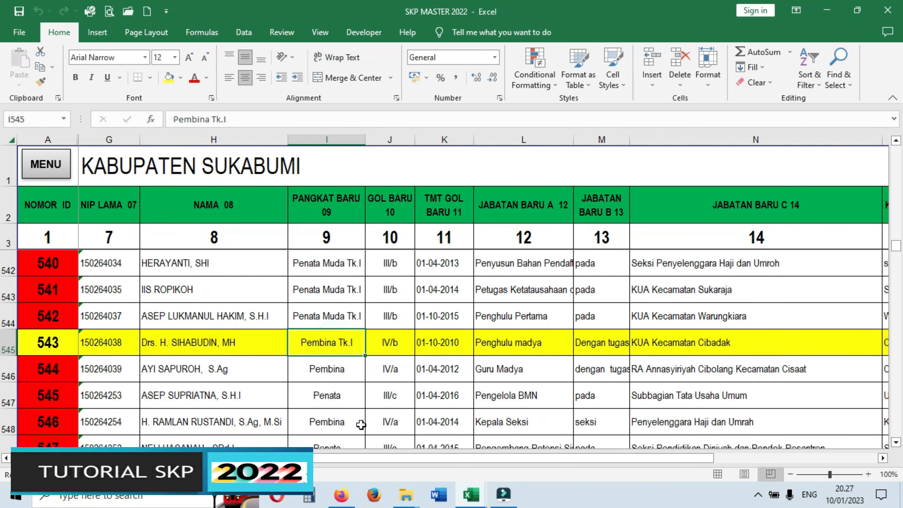
pyautogui.write('4')
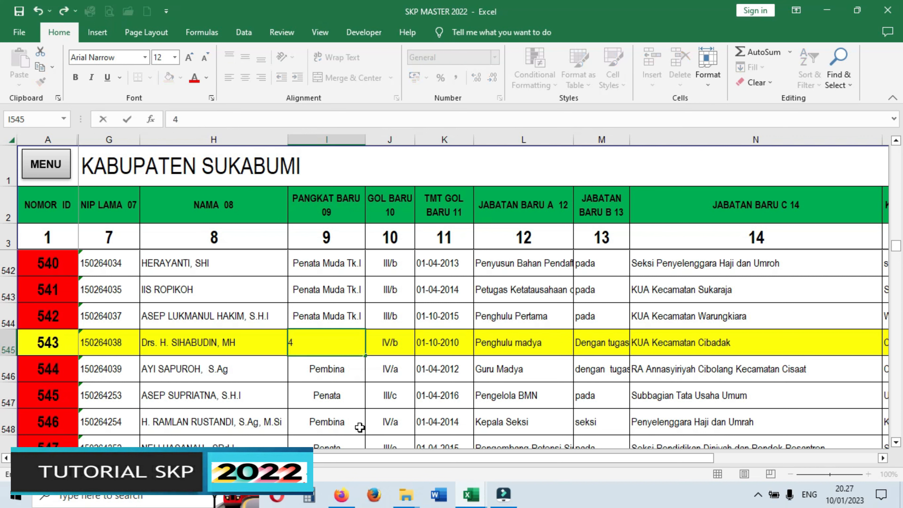
pyautogui.write('a')
pyautogui.press('Return')
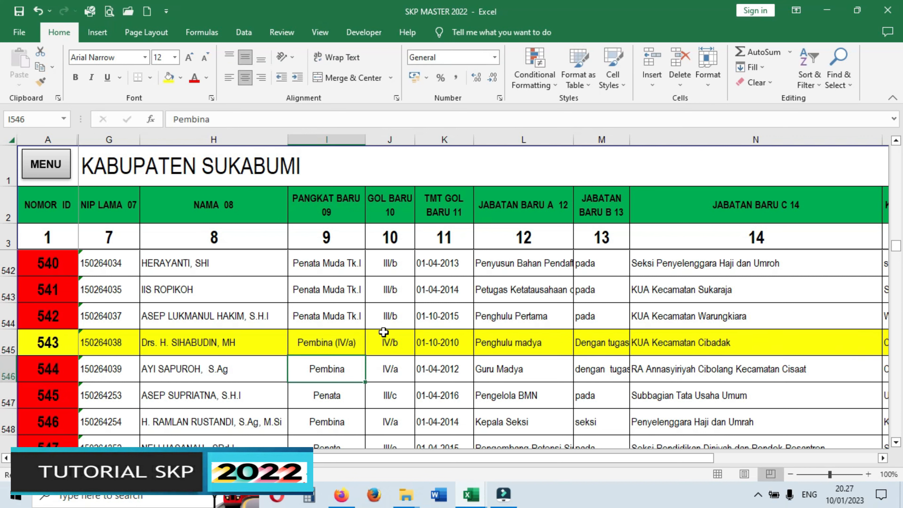
# Step: Copy the grade IV/a from J546 into the highlighted employee's new grade cell J545
pyautogui.click(389, 343)
pyautogui.click(390, 369)
pyautogui.hotkey('ctrl', 'c')
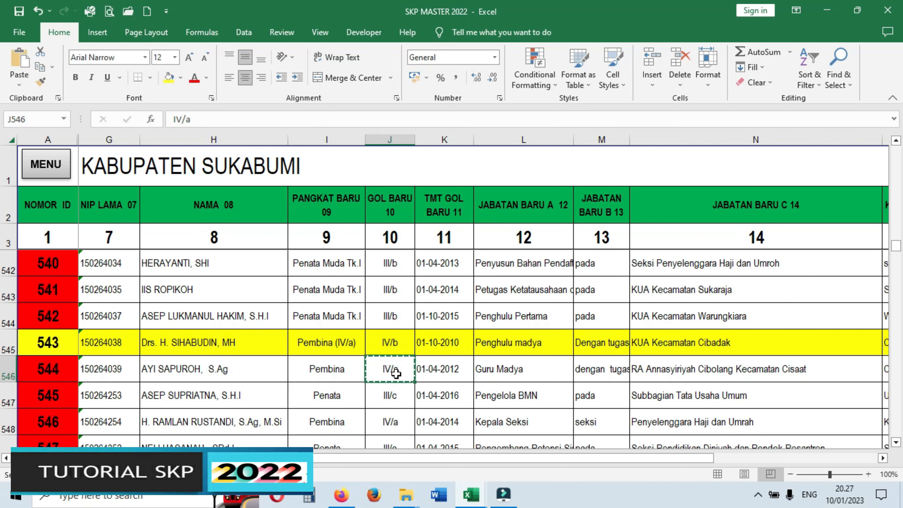
pyautogui.press('Up')
pyautogui.press('Return')
# Step: Remove the grade suffix from the highlighted employee's rank in I545 so it reads only "Pembina"
pyautogui.press('Left')
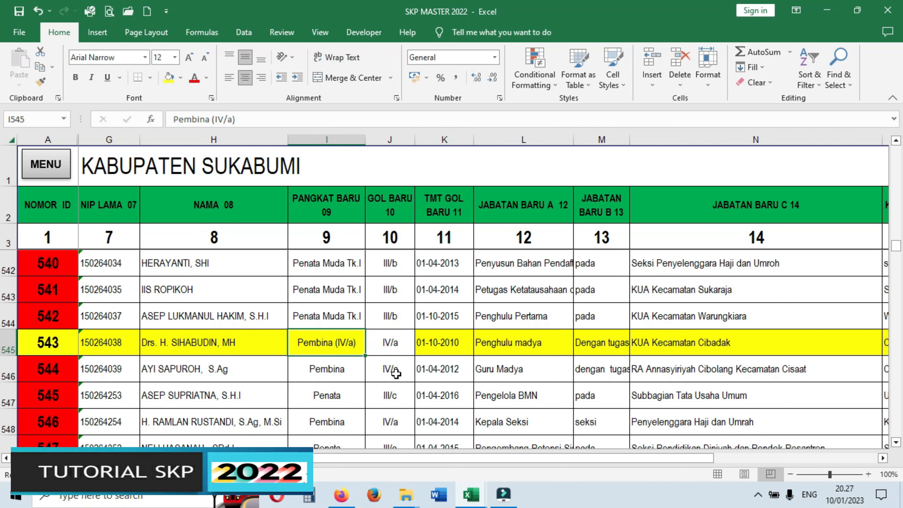
pyautogui.press('F2')
pyautogui.press('BackSpace')
pyautogui.press('BackSpace')
pyautogui.press('BackSpace')
pyautogui.press('BackSpace')
pyautogui.press('BackSpace')
pyautogui.press('BackSpace')
pyautogui.press('BackSpace')
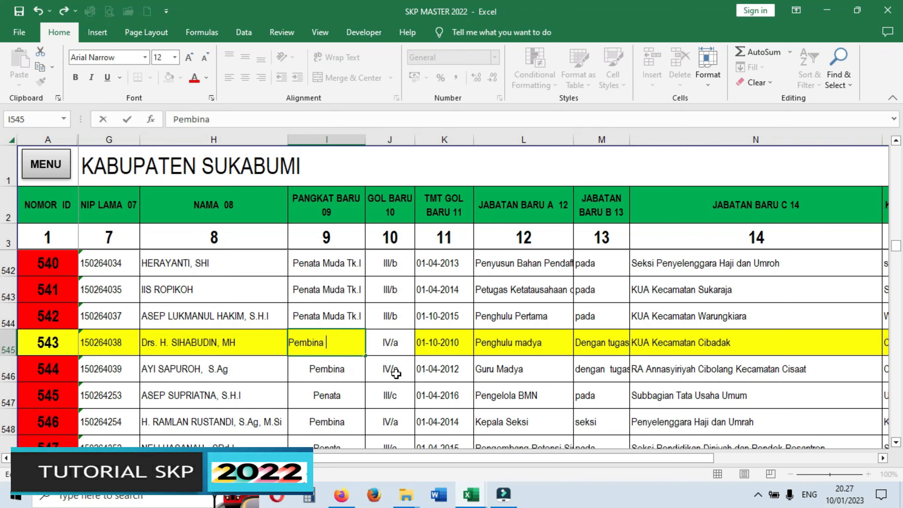
pyautogui.press('Return')
pyautogui.press('Up')
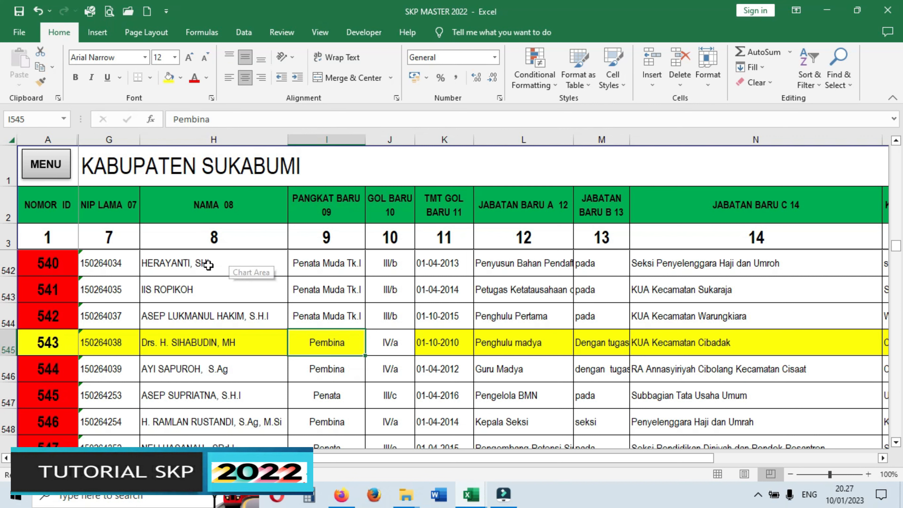
# Step: Go through the main menu to the employee data entry form (YBS) and clear the assessed employee's ID number in R11
pyautogui.click(92, 166)
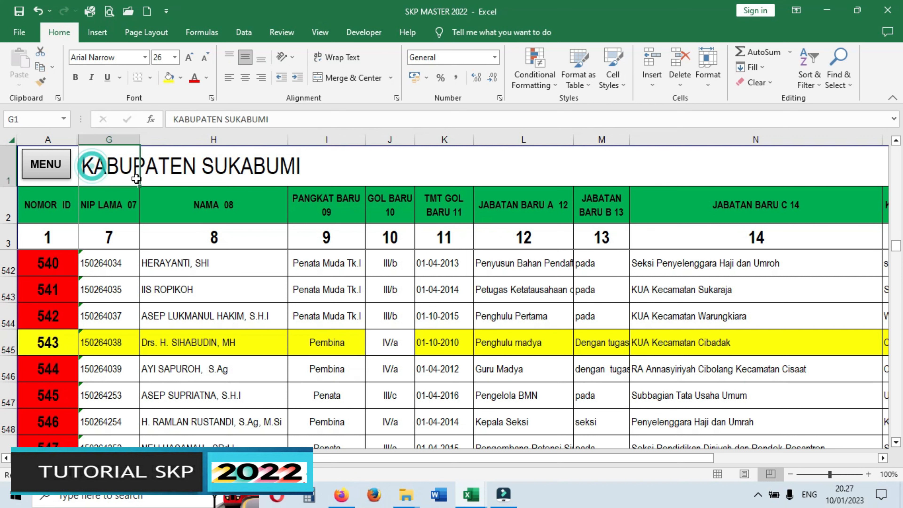
pyautogui.click(51, 165)
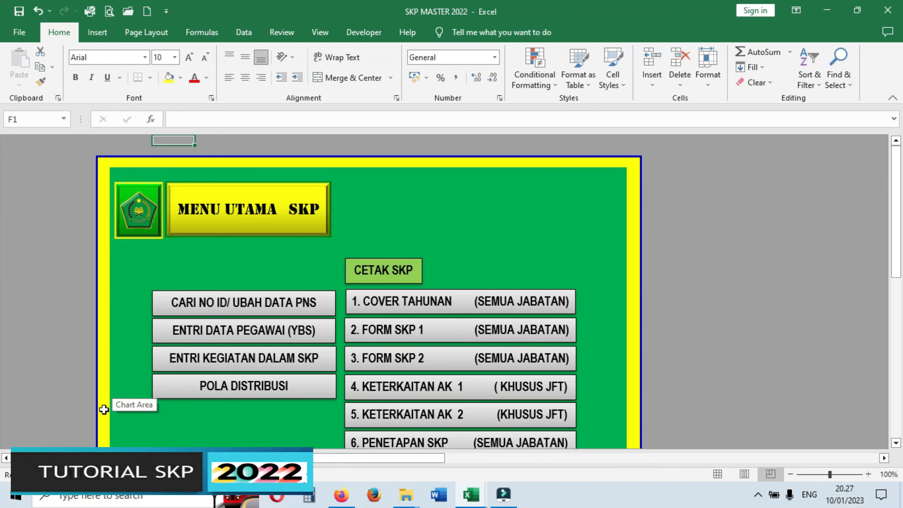
pyautogui.click(220, 336)
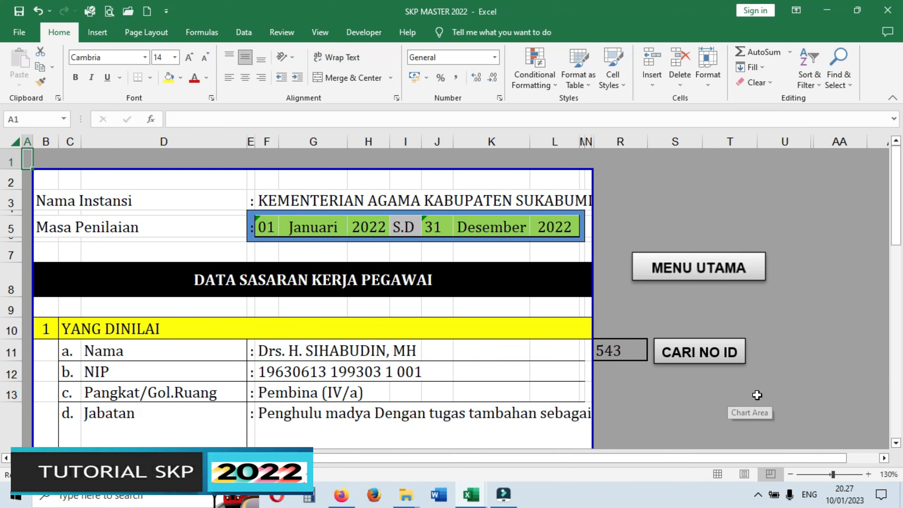
pyautogui.click(630, 349)
pyautogui.press('Delete')
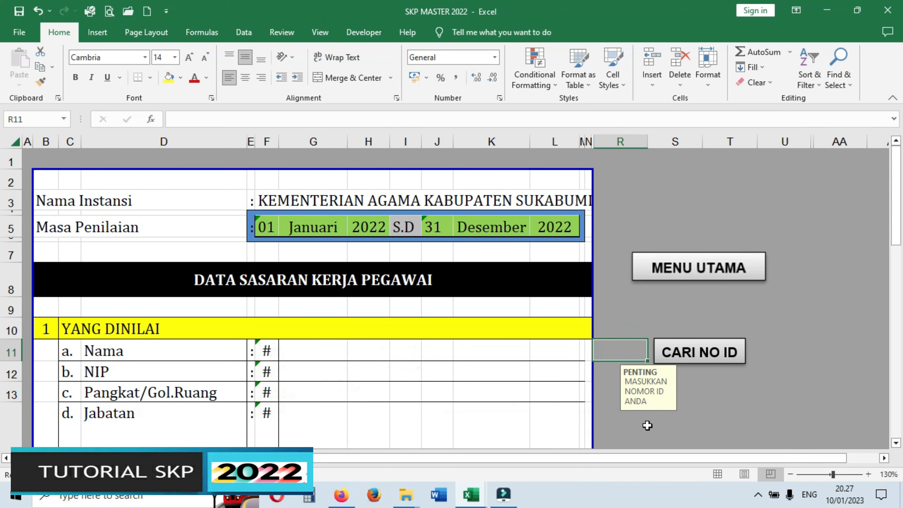
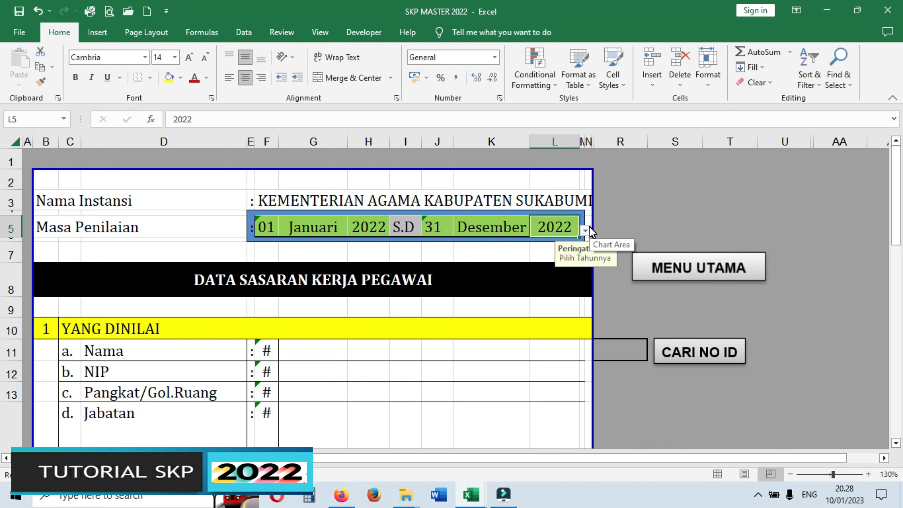
# Step: Examine the end-year choices of the assessment period and look over the rest of the employee data form
pyautogui.click(585, 230)
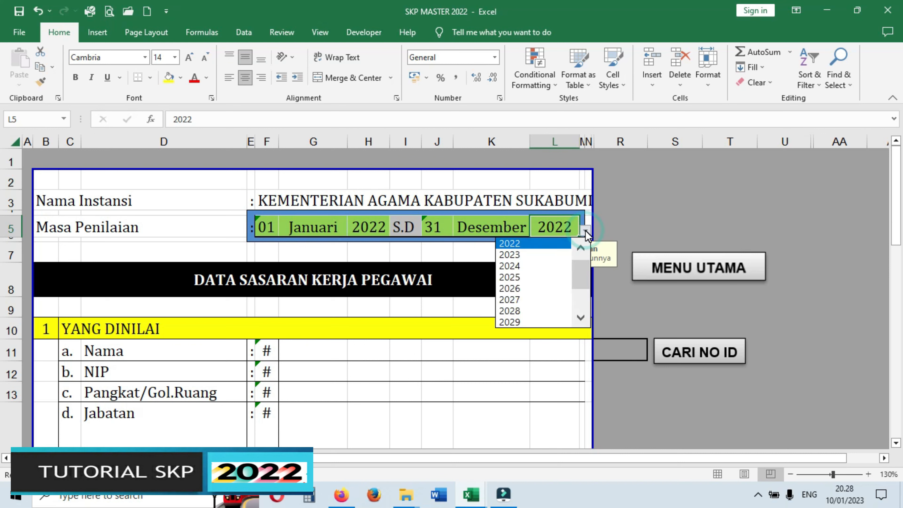
pyautogui.click(658, 192)
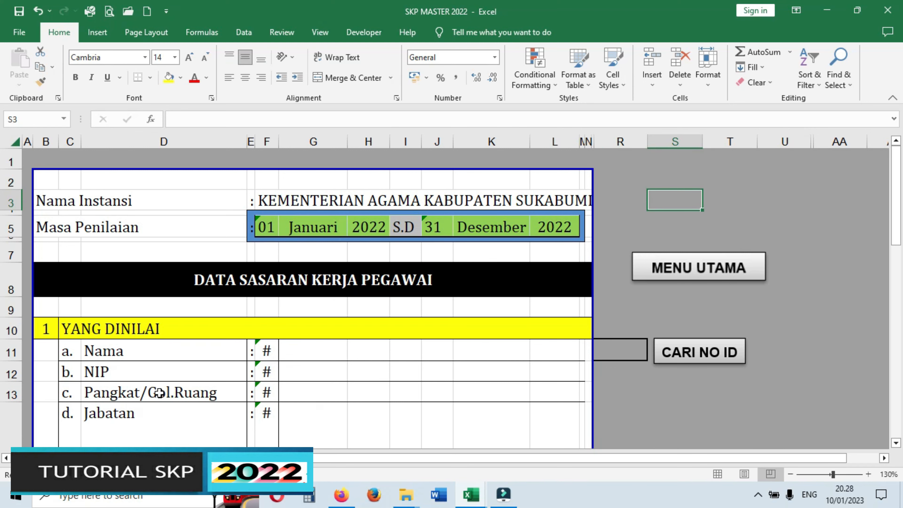
pyautogui.scroll(-2, 205, 318)
pyautogui.scroll(-3, 329, 303)
pyautogui.scroll(6, 353, 338)
pyautogui.click(654, 394)
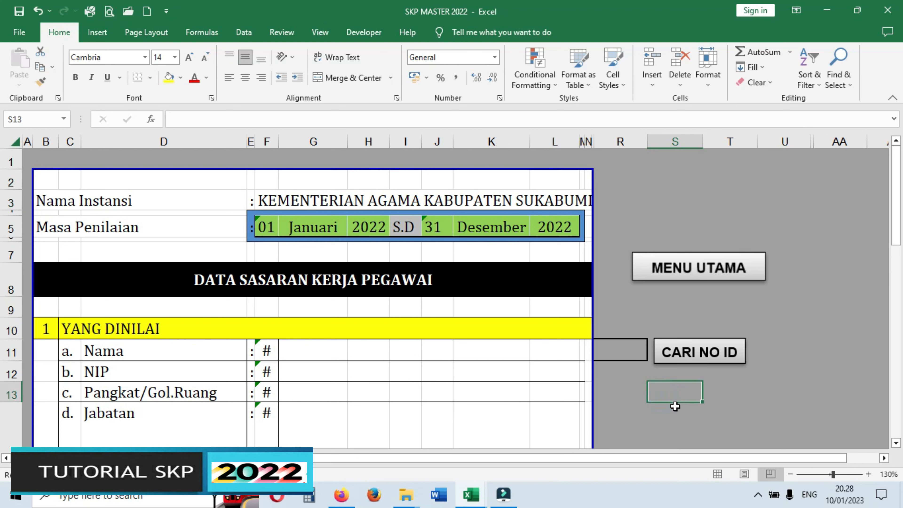
pyautogui.click(625, 387)
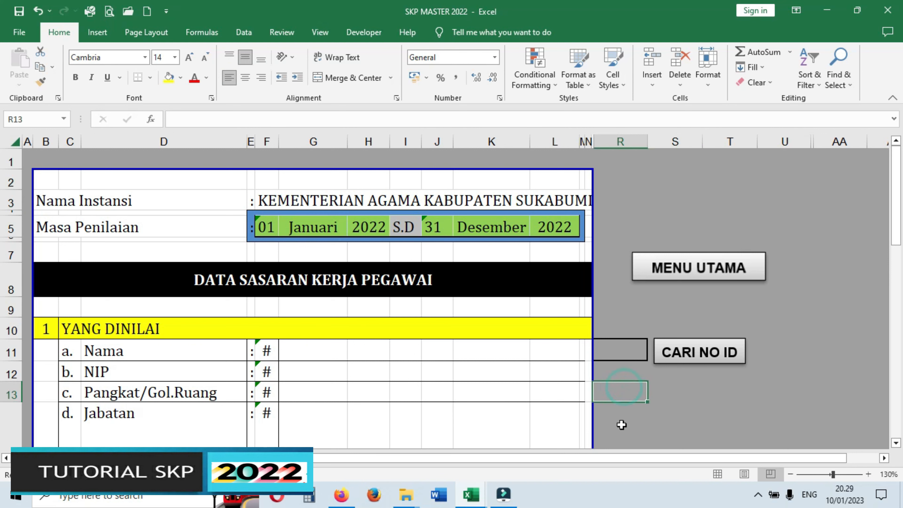
# Step: Enter the assessed employee's ID number in cell R11 of the employee data form
pyautogui.click(634, 353)
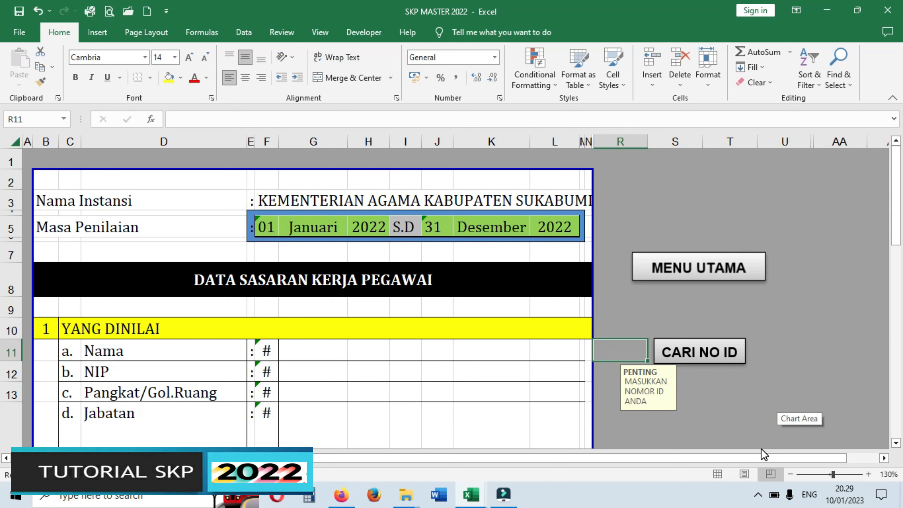
pyautogui.click(780, 322)
pyautogui.click(610, 350)
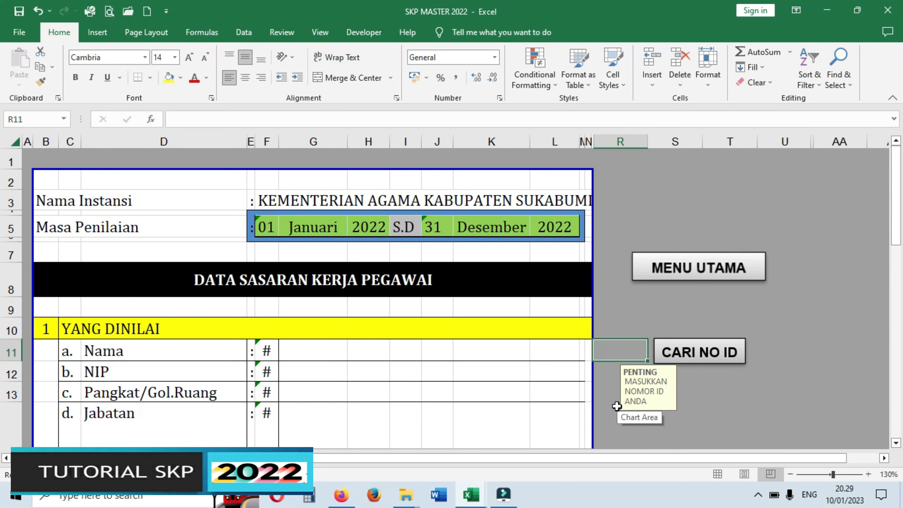
pyautogui.write('543')
pyautogui.press('Return')
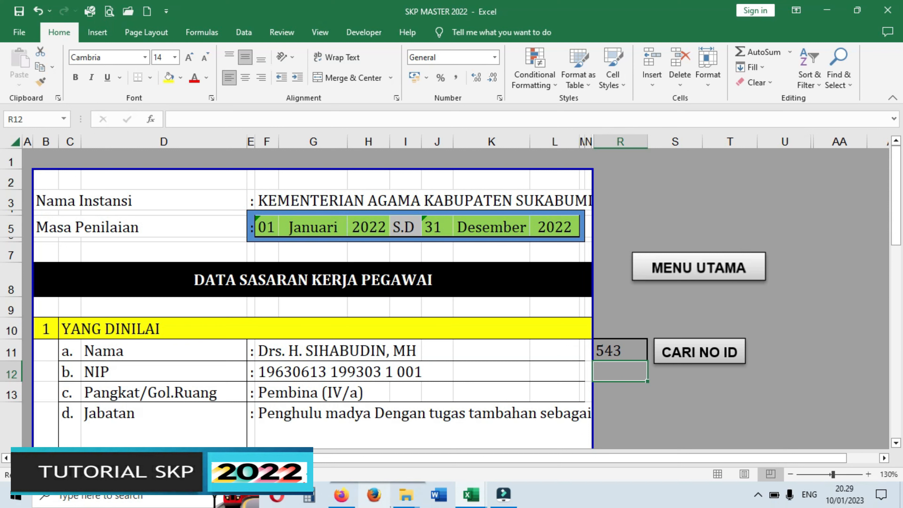
# Step: Review the assessed employee's details in the YANG DINILAI section, including the position and work unit
pyautogui.click(512, 331)
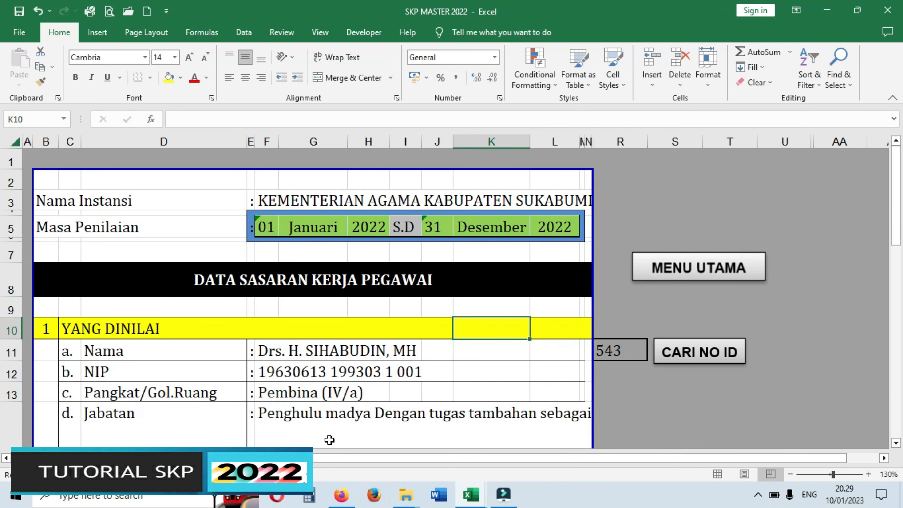
pyautogui.click(323, 426)
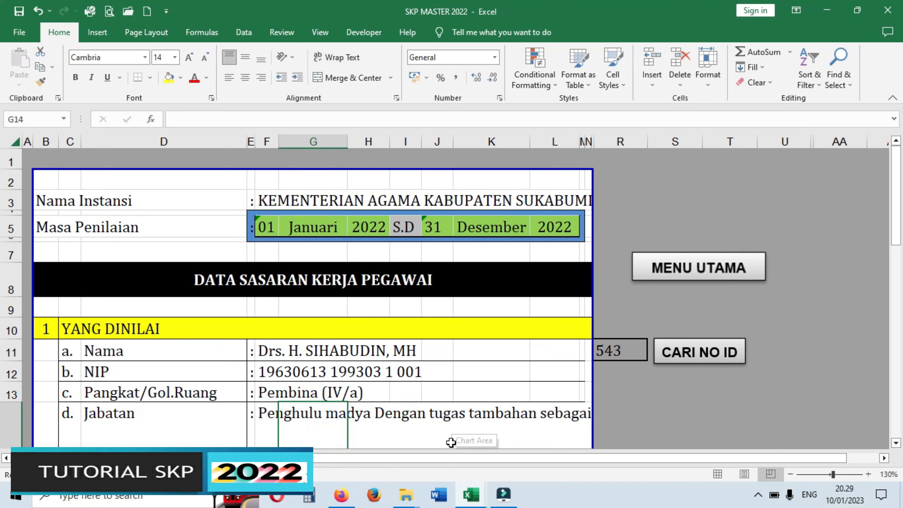
pyautogui.click(272, 420)
pyautogui.scroll(-1, 405, 414)
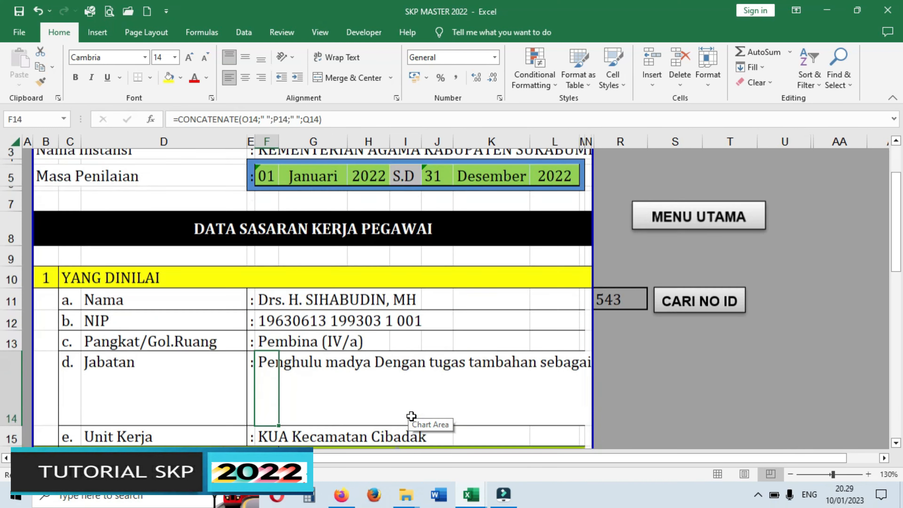
pyautogui.scroll(-1, 411, 416)
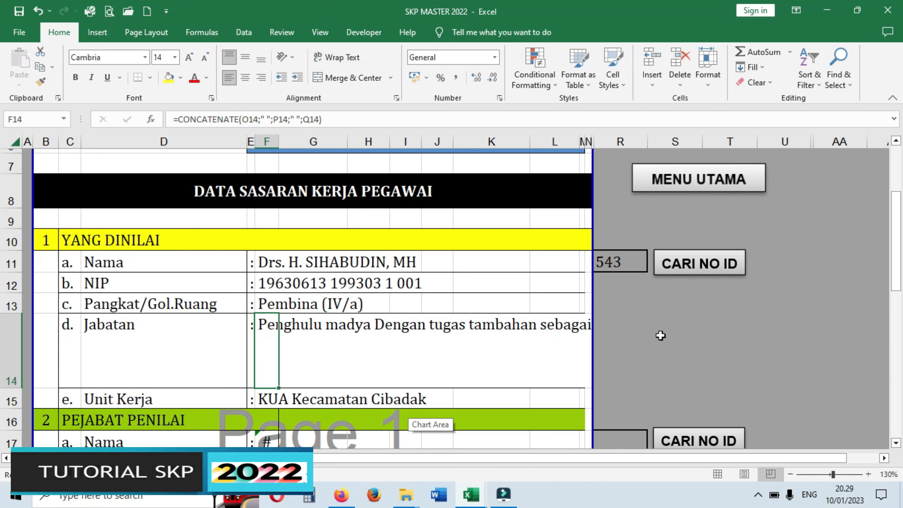
# Step: Enter the assessing official's ID number in cell R17 of the PEJABAT PENILAI section
pyautogui.scroll(-2, 663, 332)
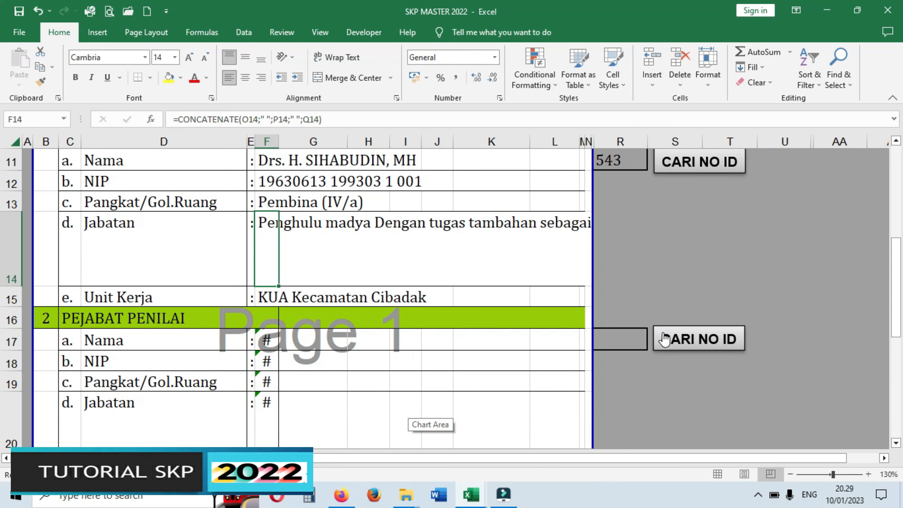
pyautogui.click(271, 161)
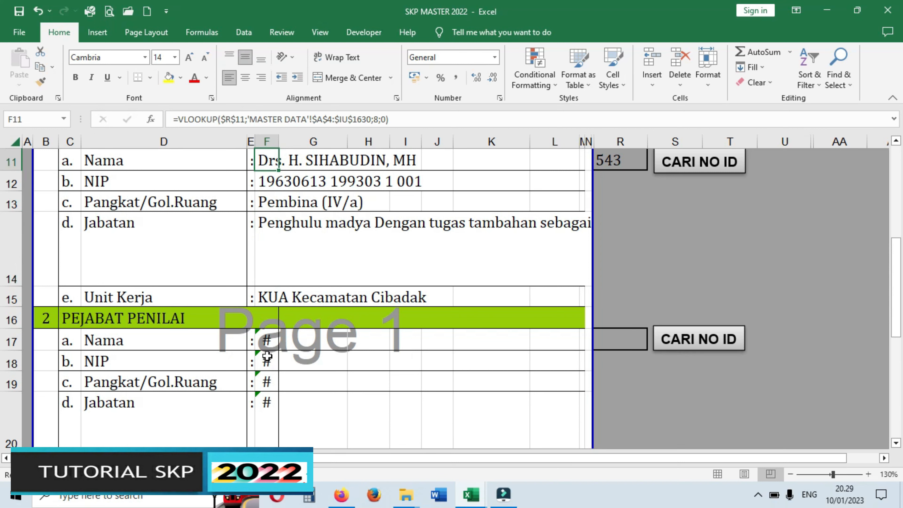
pyautogui.click(600, 336)
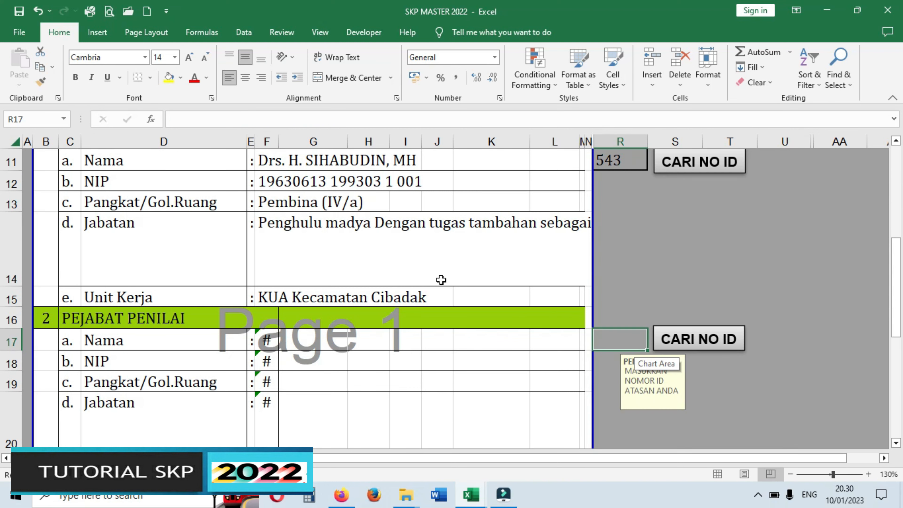
pyautogui.scroll(2, 502, 368)
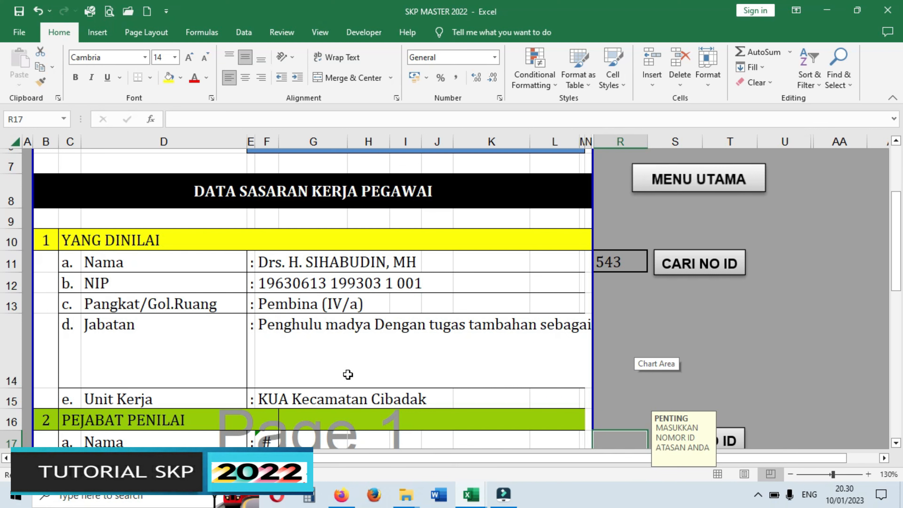
pyautogui.scroll(-2, 394, 351)
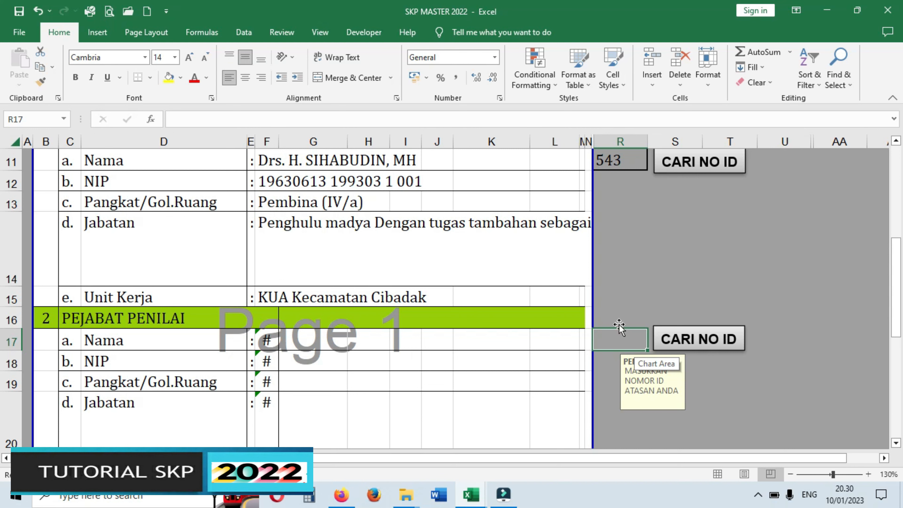
pyautogui.click(620, 292)
pyautogui.click(616, 338)
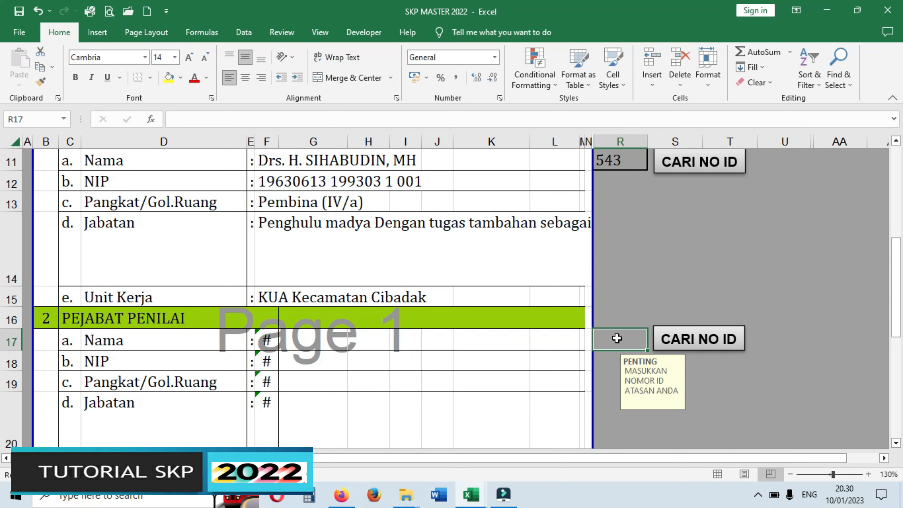
pyautogui.write('1554')
pyautogui.press('Return')
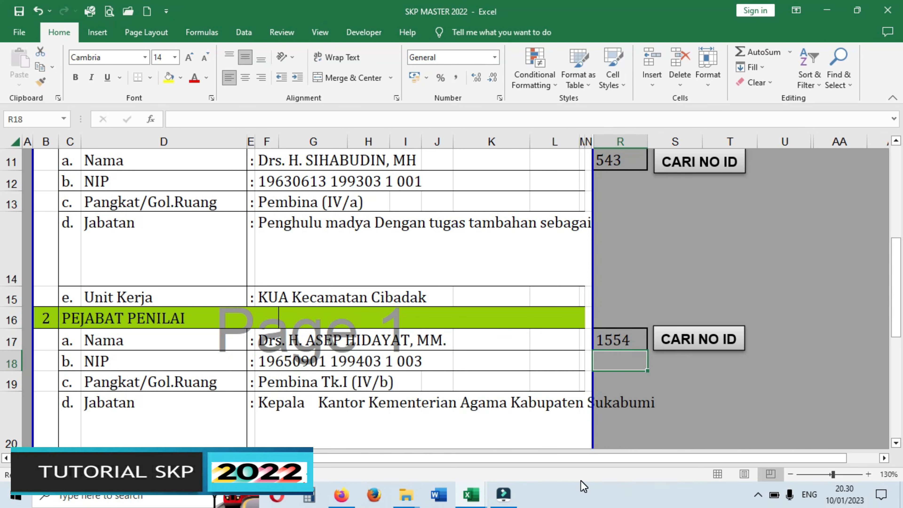
# Step: Enter the ID number of the assessing official's superior in cell R23 of the ATASAN PEJABAT PENILAI section
pyautogui.scroll(-2, 605, 377)
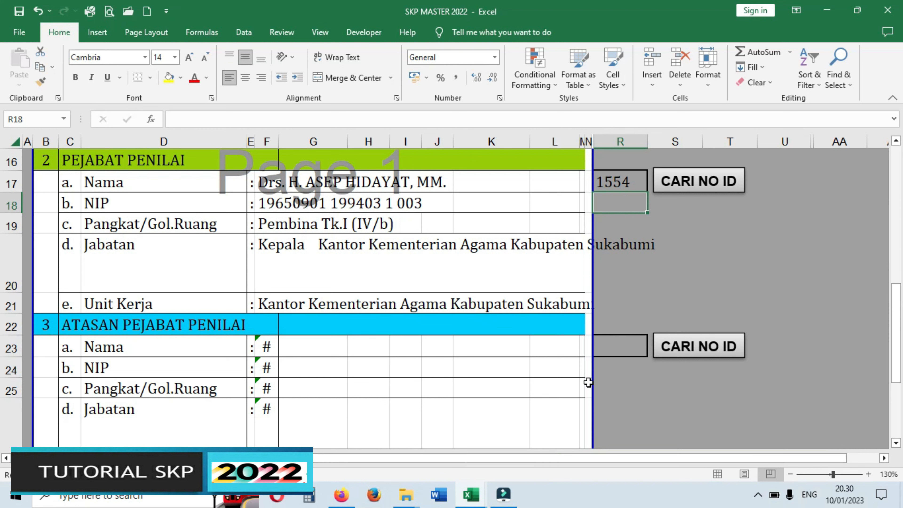
pyautogui.click(612, 339)
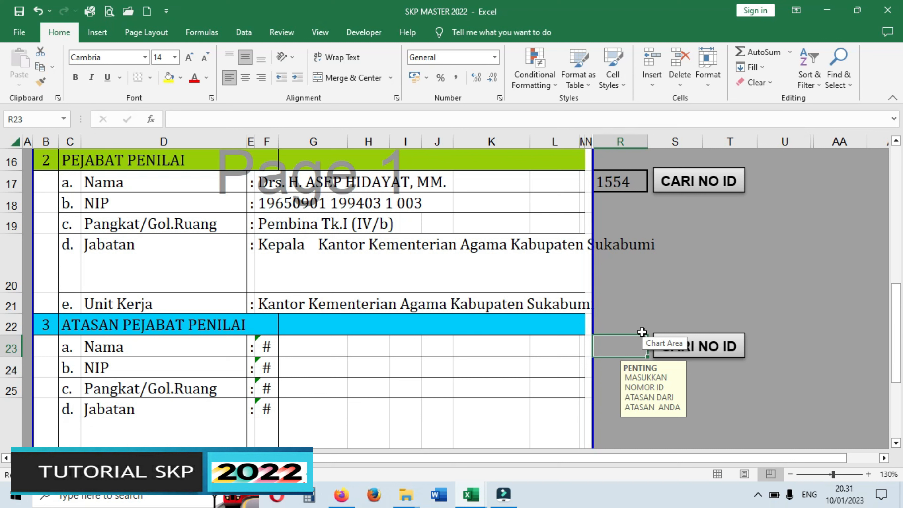
pyautogui.write('2')
pyautogui.press('Return')
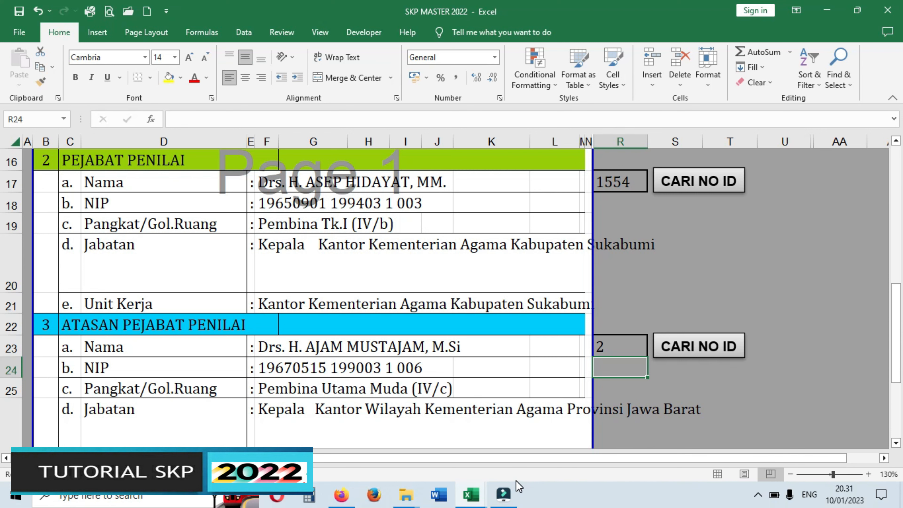
pyautogui.scroll(-2, 561, 414)
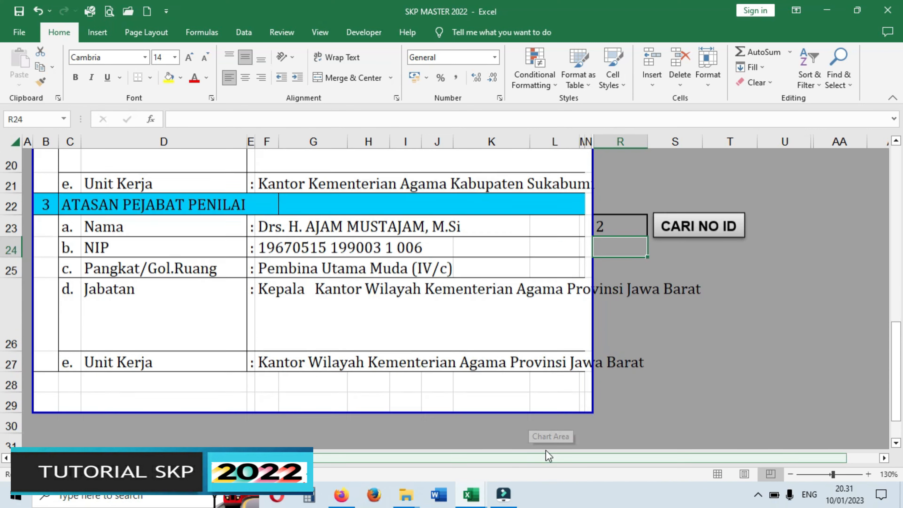
# Step: Check the assessed employee's rank in F13 and open the employee master data through the YANG DINILAI section's ID lookup
pyautogui.scroll(7, 559, 411)
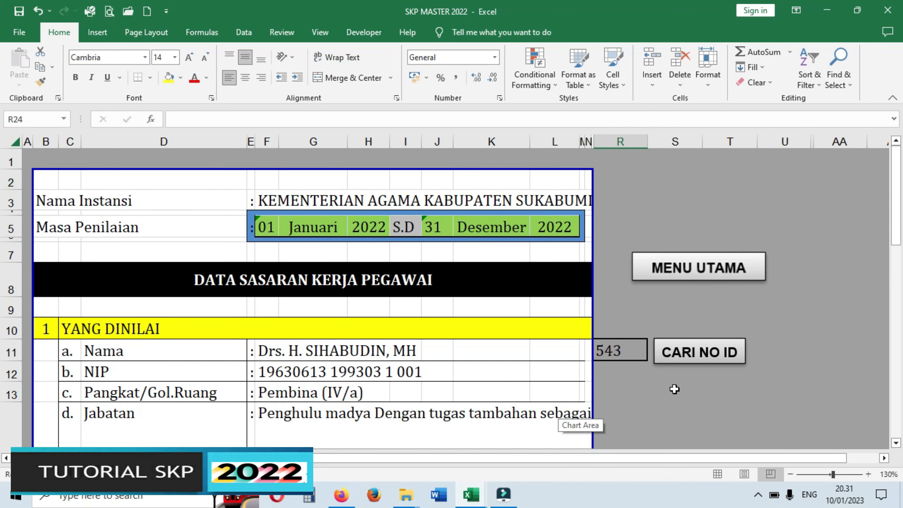
pyautogui.scroll(-3, 556, 396)
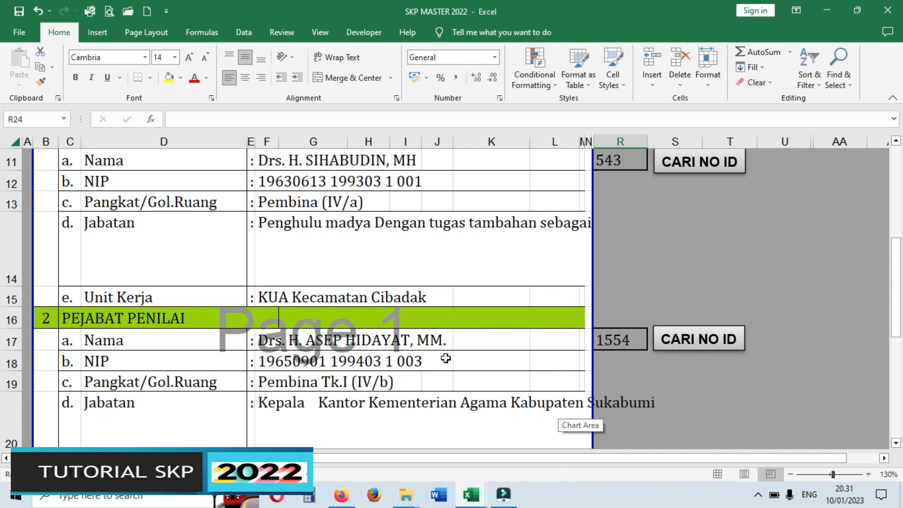
pyautogui.click(264, 250)
pyautogui.click(262, 200)
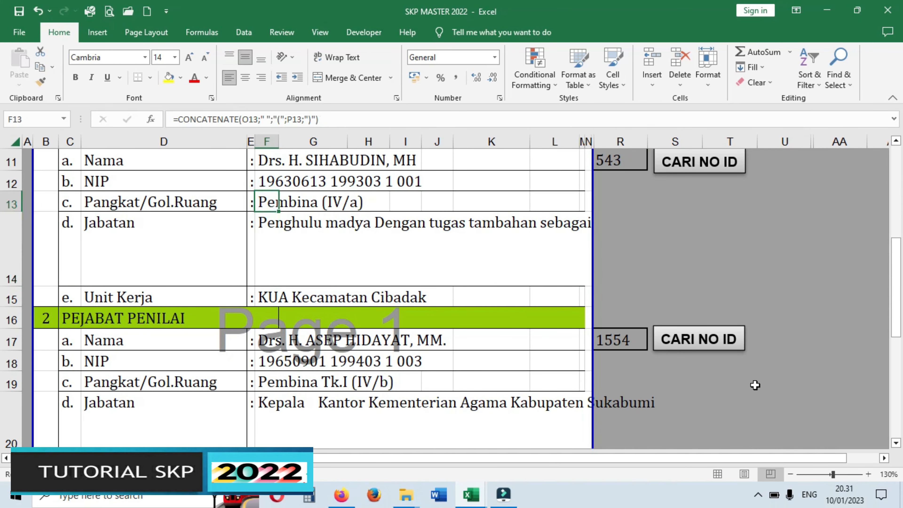
pyautogui.scroll(2, 729, 304)
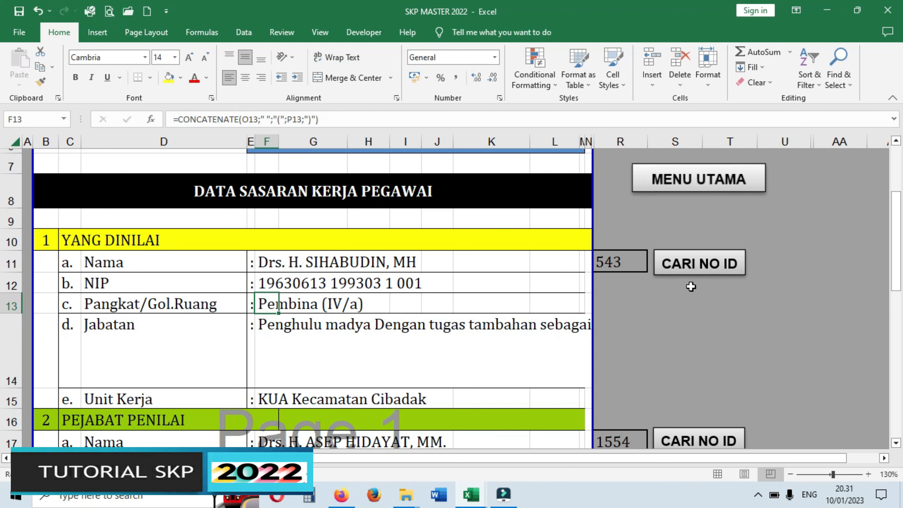
pyautogui.click(703, 274)
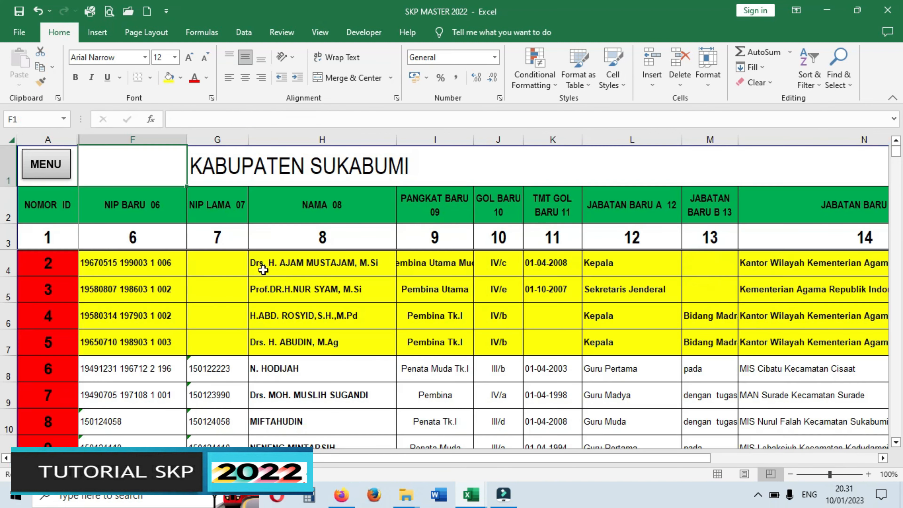
pyautogui.scroll(-4, 302, 398)
pyautogui.scroll(4, 301, 397)
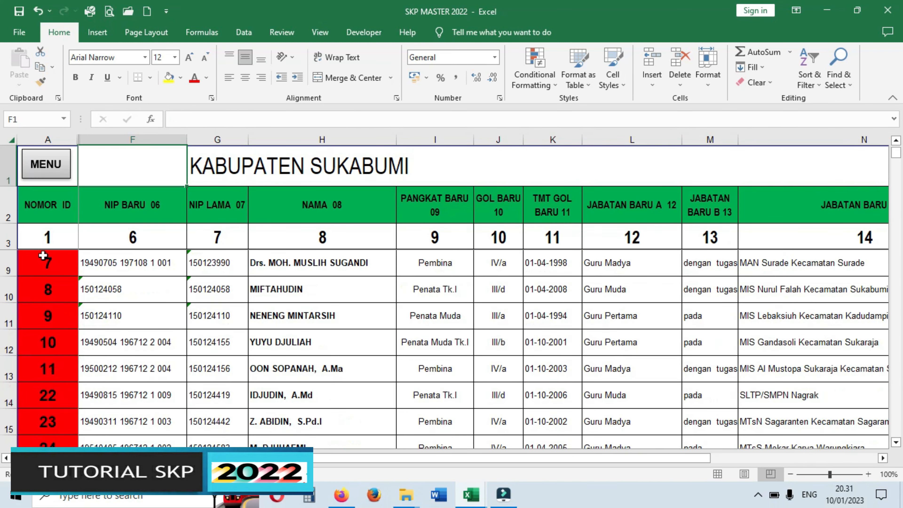
# Step: Search the NAMA 08 column of the master data for the assessed employee's name
pyautogui.click(306, 140)
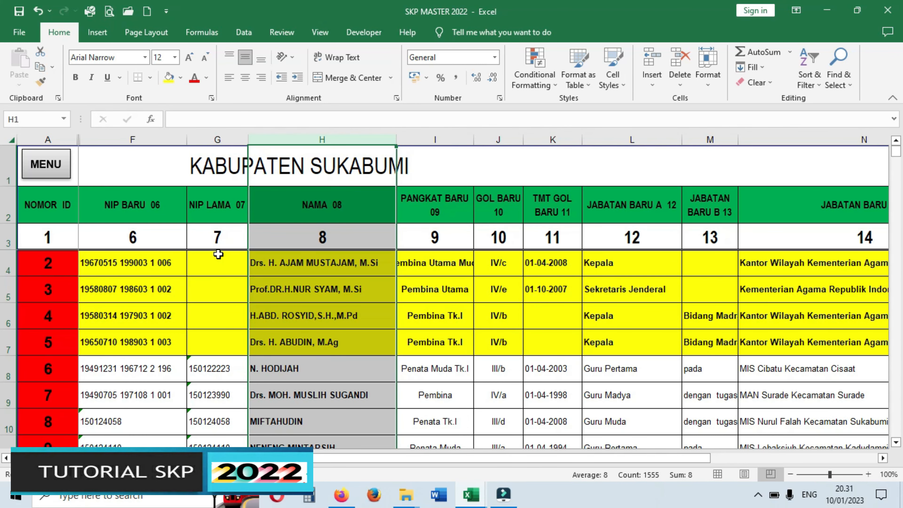
pyautogui.hotkey('ctrl', 'f')
pyautogui.write('sihabudin')
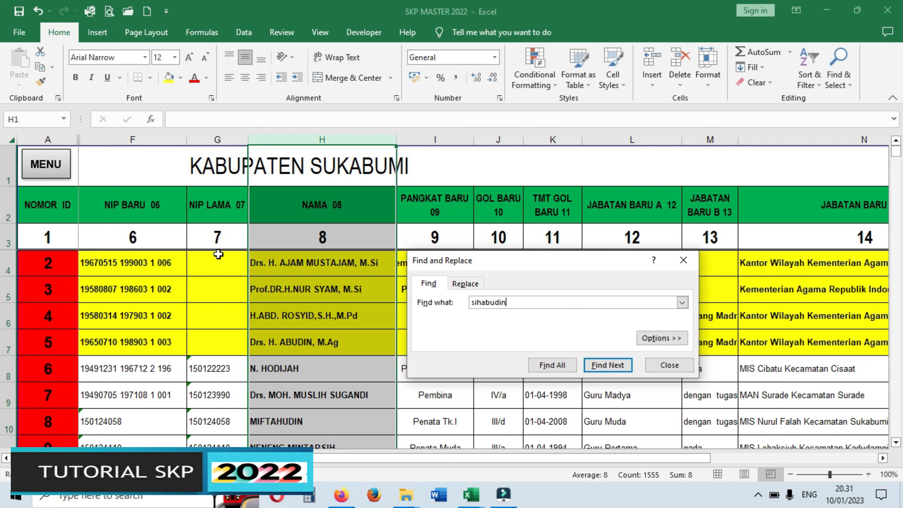
pyautogui.press('Return')
pyautogui.press('Return')
pyautogui.press('Return')
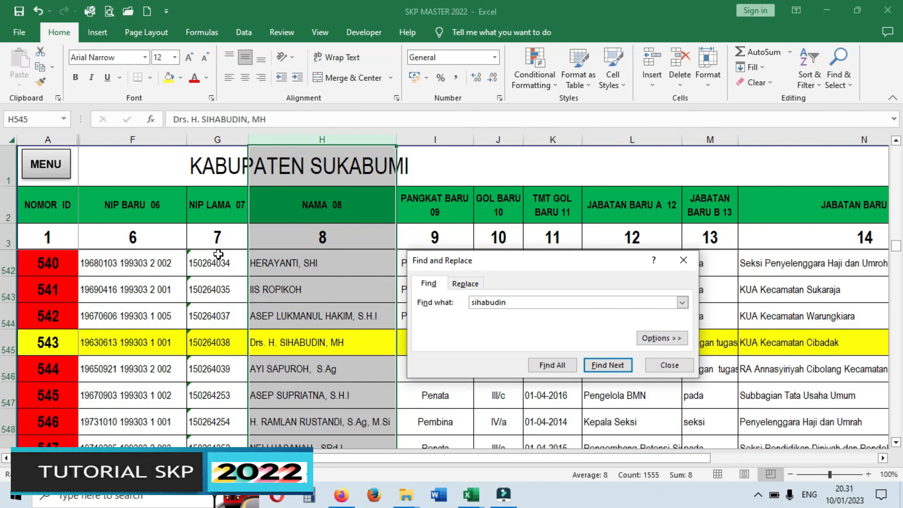
pyautogui.press('Escape')
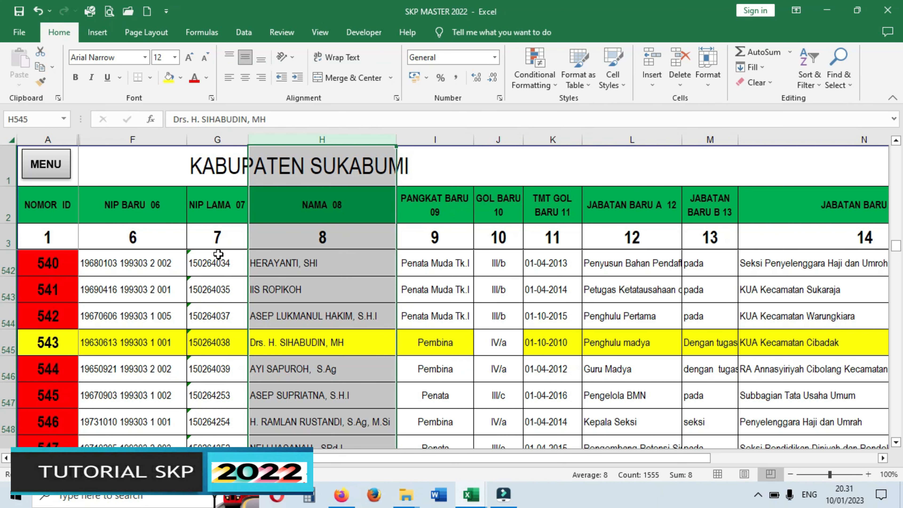
# Step: Set the employee's rank under PANGKAT BARU in cell I545 to Pembina Tk.I
pyautogui.press('Right')
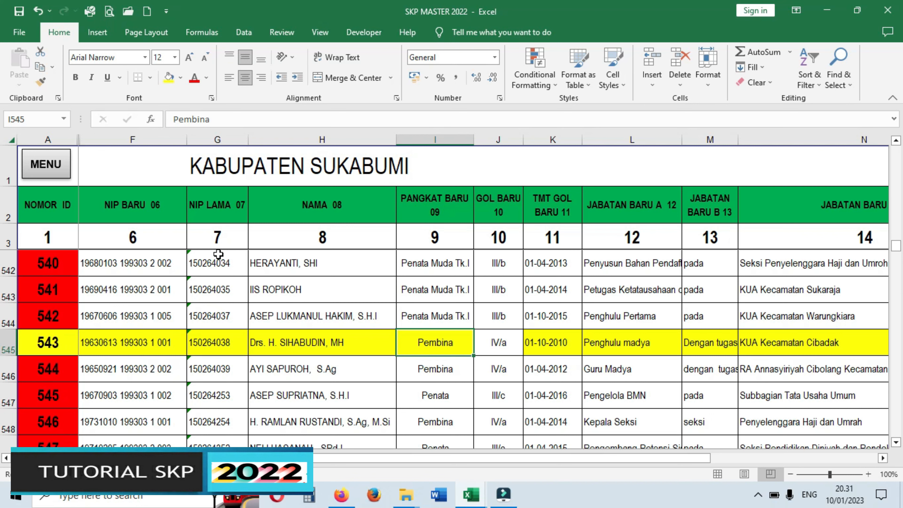
pyautogui.write('Pembina Tk.I (IV/b)')
pyautogui.press('BackSpace')
pyautogui.press('BackSpace')
pyautogui.press('BackSpace')
pyautogui.press('BackSpace')
pyautogui.press('BackSpace')
pyautogui.press('BackSpace')
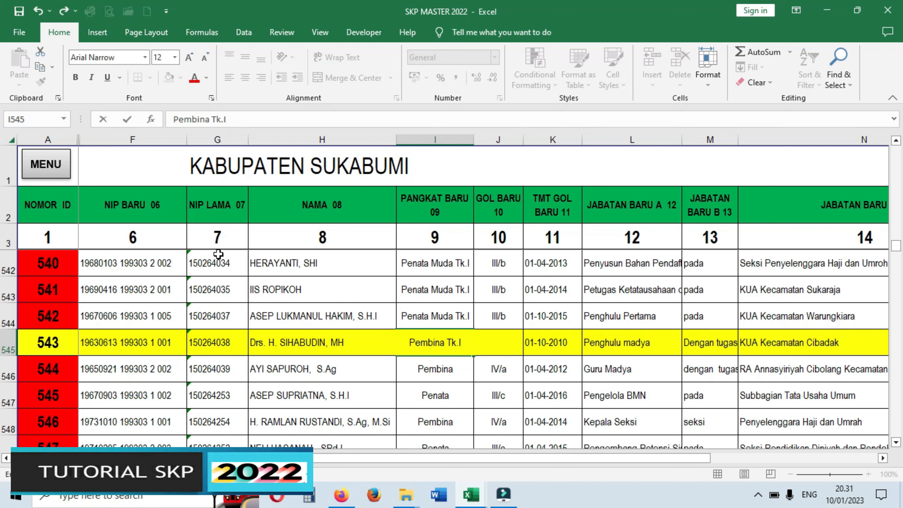
pyautogui.press('Tab')
# Step: Change the employee's grade under GOL BARU in J545 to IV/b and check the position fields in the same row
pyautogui.press('F2')
pyautogui.press('BackSpace')
pyautogui.write('b')
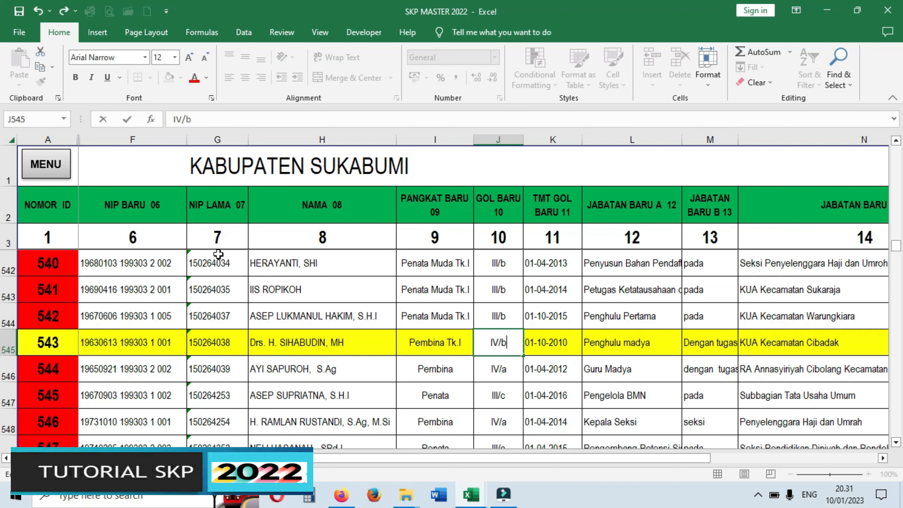
pyautogui.press('Return')
pyautogui.press('Up')
pyautogui.press('Right')
pyautogui.press('Right')
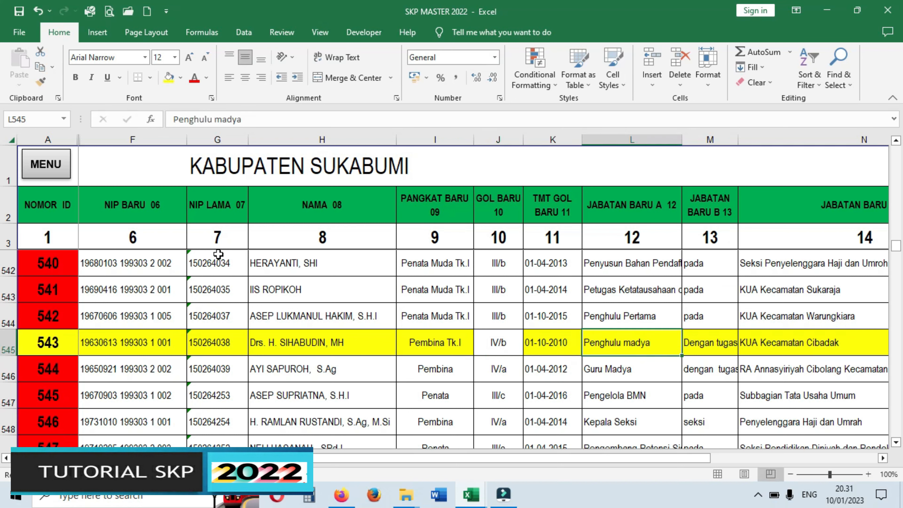
pyautogui.press('Right')
pyautogui.press('Right')
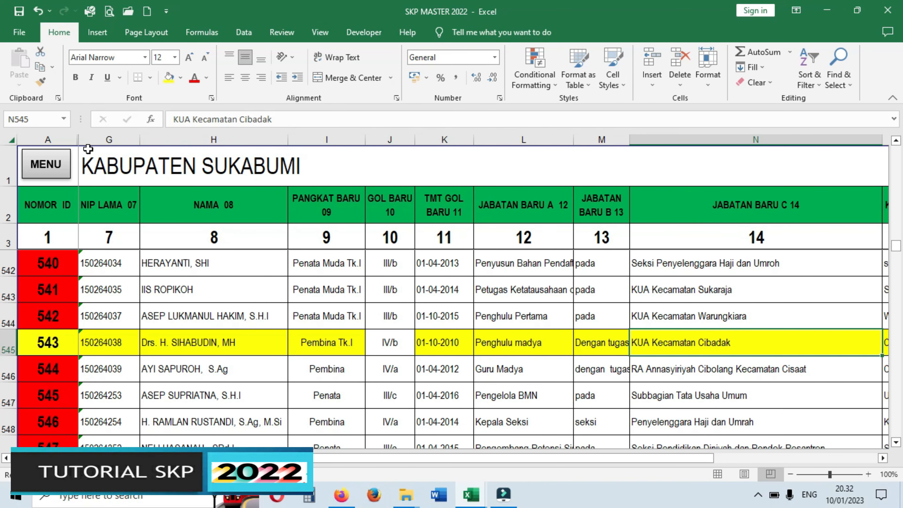
# Step: Return through the main menu to the employee data entry form (YBS) and check the Pangkat/Gol.Ruang value in F13
pyautogui.click(43, 162)
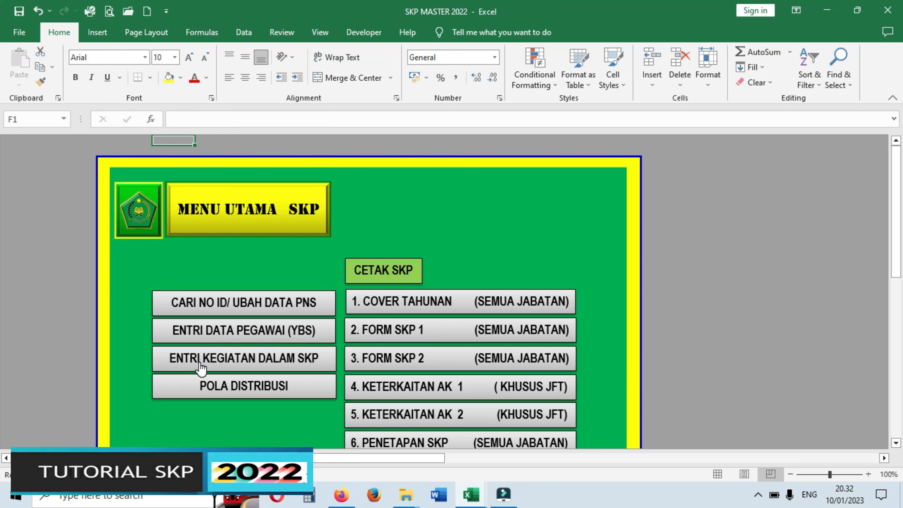
pyautogui.click(280, 335)
pyautogui.scroll(-2, 302, 396)
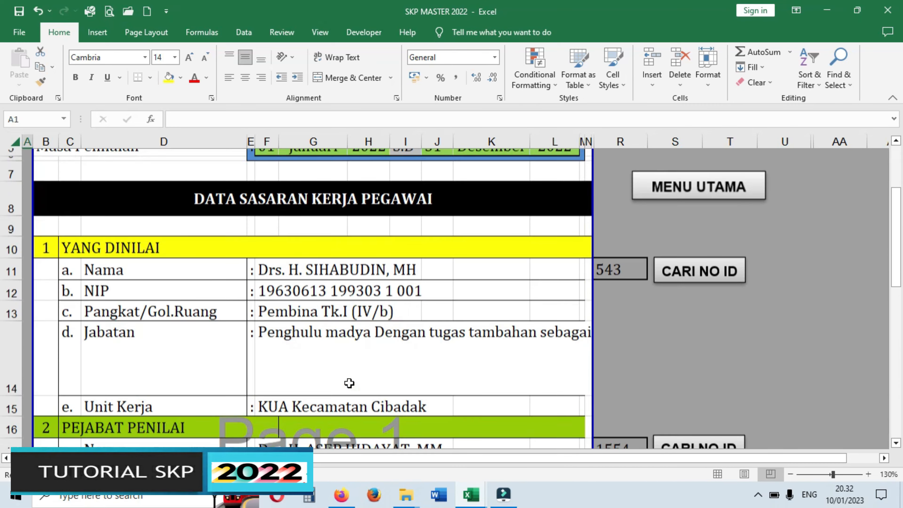
pyautogui.click(288, 309)
pyautogui.press('Left')
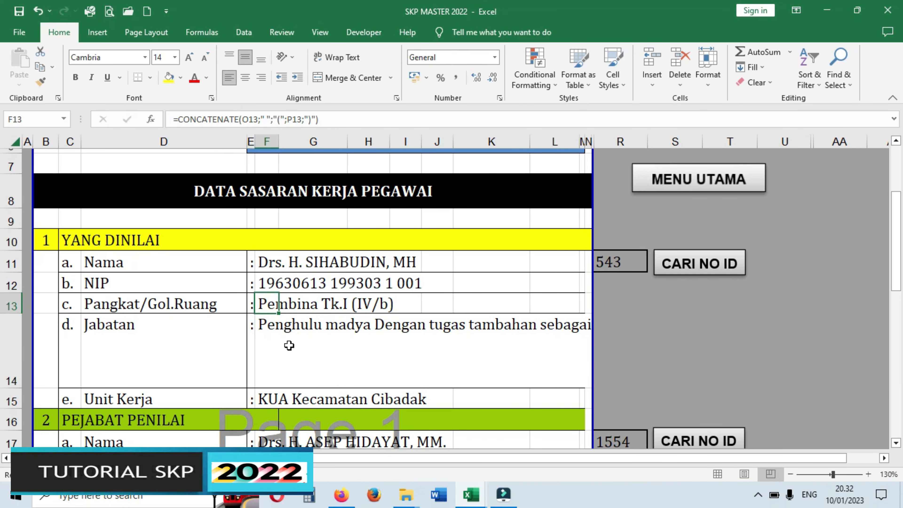
# Step: Merge cells F14:L14 of the assessed employee's Jabatan row, wrap the text and align it left
pyautogui.click(266, 344)
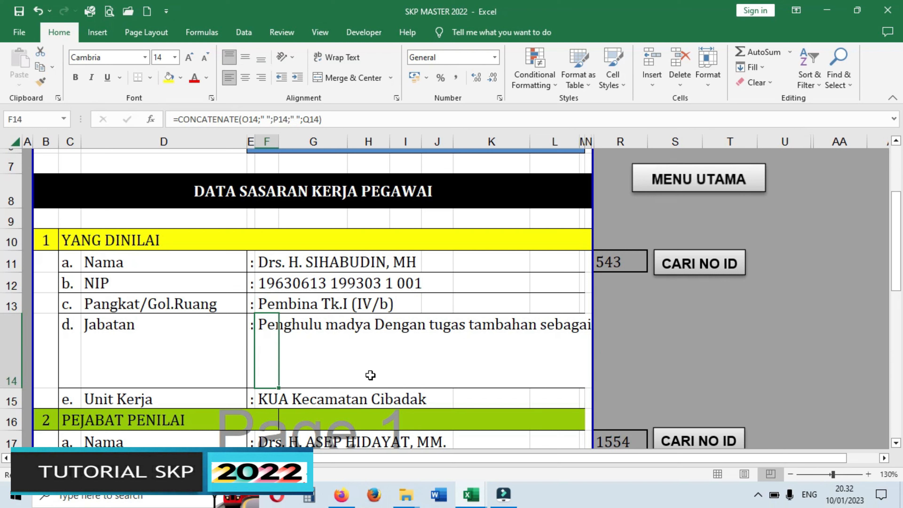
pyautogui.moveTo(268, 346); pyautogui.dragTo(562, 340)
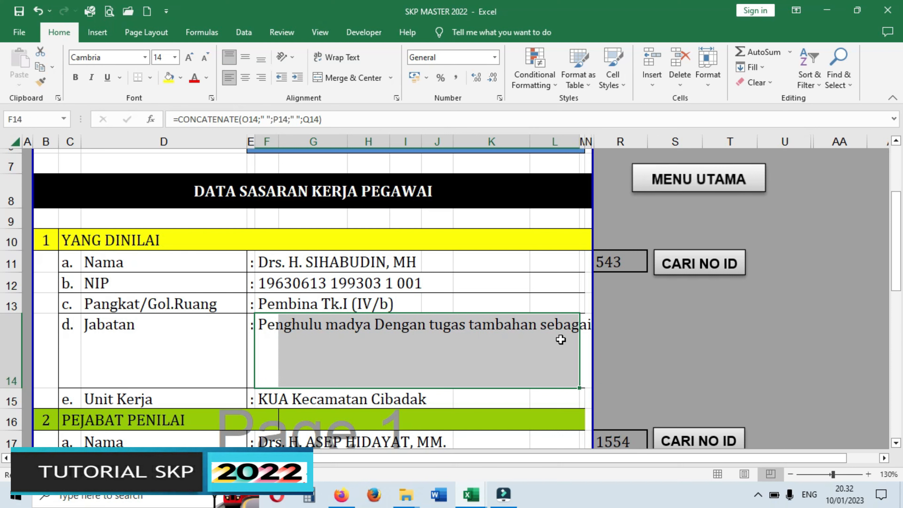
pyautogui.click(353, 77)
pyautogui.click(353, 55)
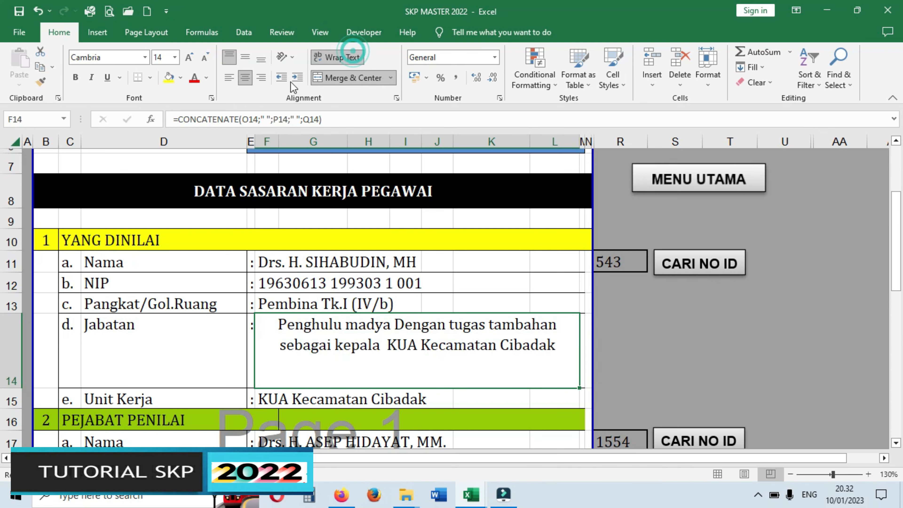
pyautogui.click(229, 81)
# Step: Merge cells F20:L20 of the Jabatan row in the PEJABAT PENILAI section and wrap the text
pyautogui.scroll(-3, 556, 353)
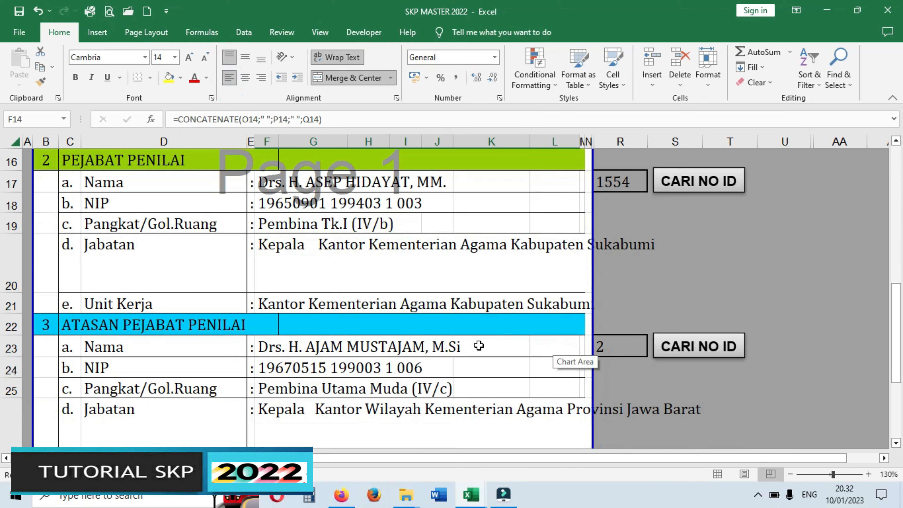
pyautogui.click(273, 256)
pyautogui.moveTo(273, 256); pyautogui.dragTo(576, 256)
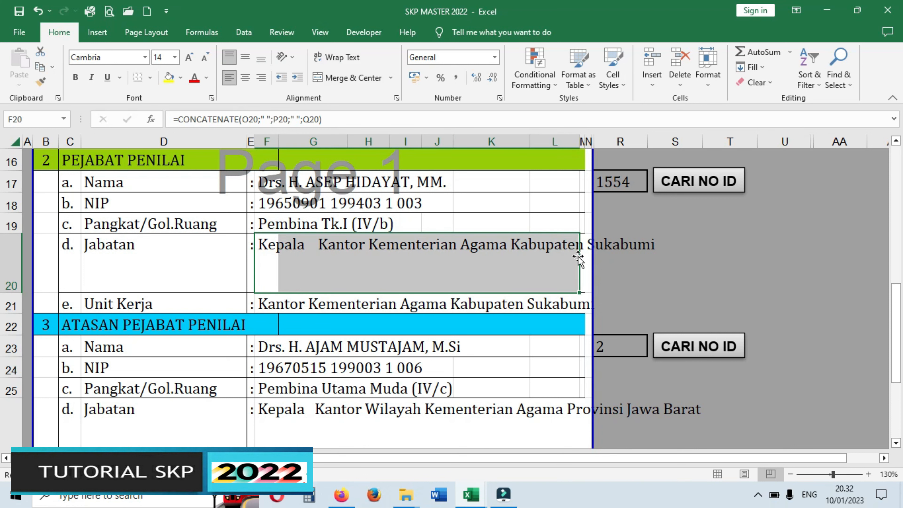
pyautogui.click(320, 78)
pyautogui.click(337, 57)
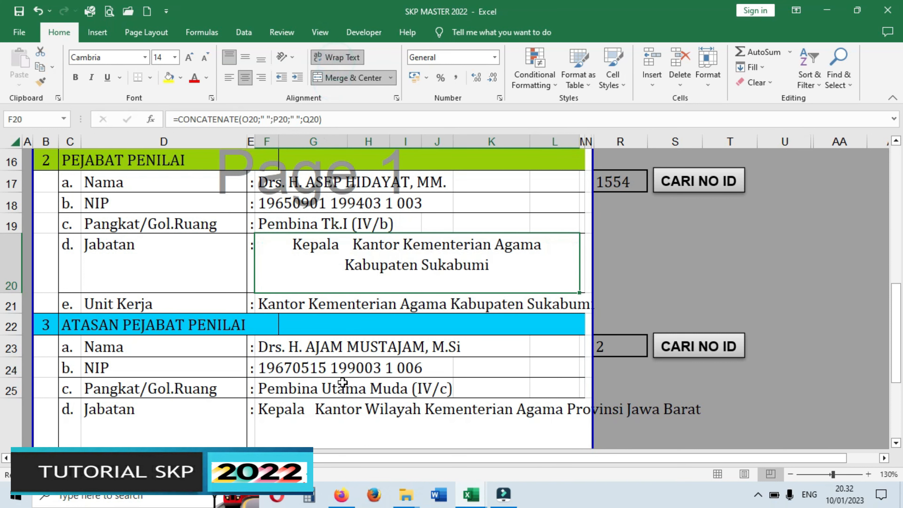
# Step: Left-align the Jabatan cell F20, and merge, wrap and left-align F26:L26 of the Jabatan row in the ATASAN PEJABAT PENILAI section
pyautogui.click(229, 78)
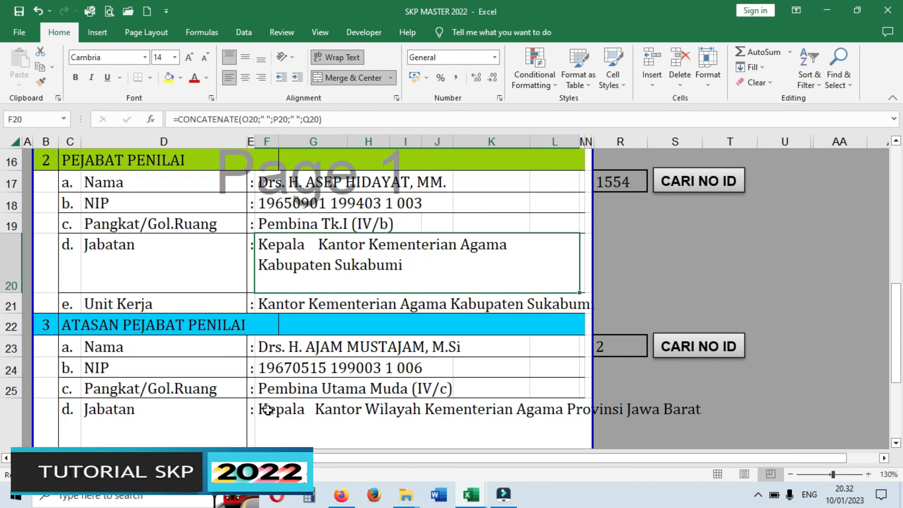
pyautogui.moveTo(267, 410); pyautogui.dragTo(571, 419)
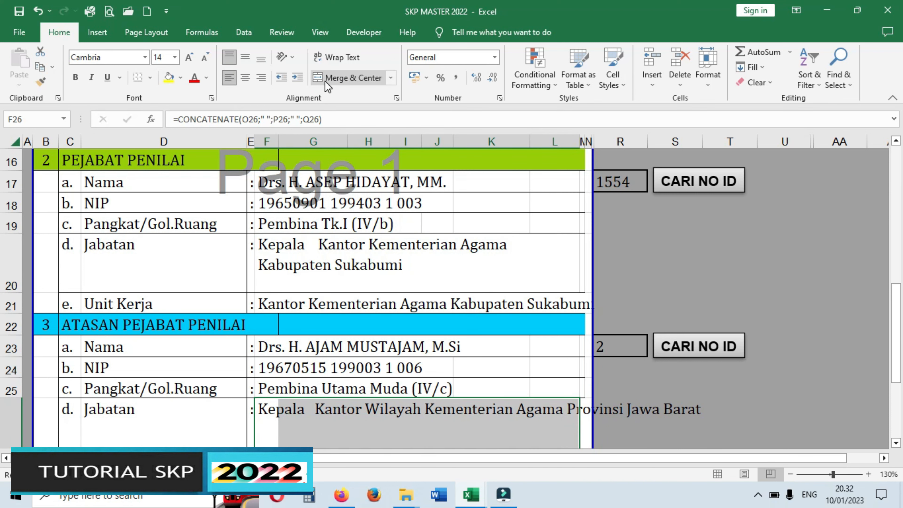
pyautogui.click(324, 78)
pyautogui.click(337, 56)
pyautogui.click(229, 81)
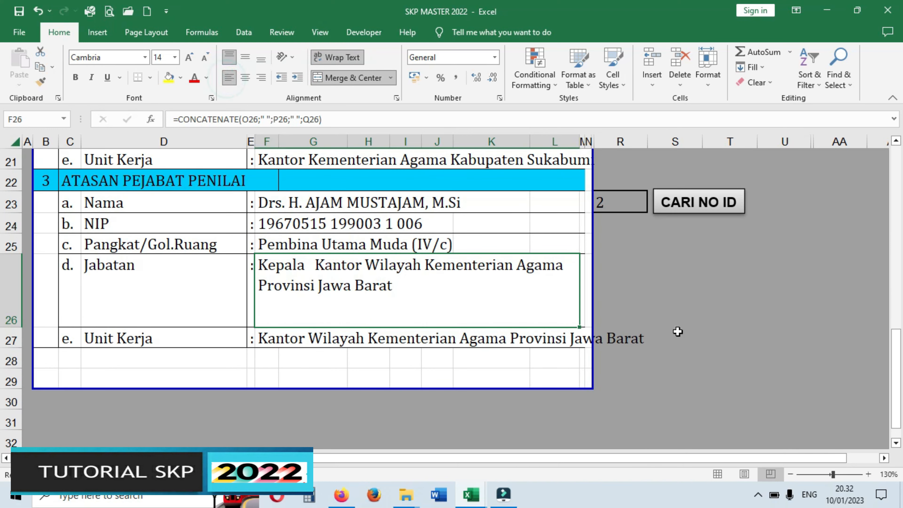
pyautogui.click(692, 309)
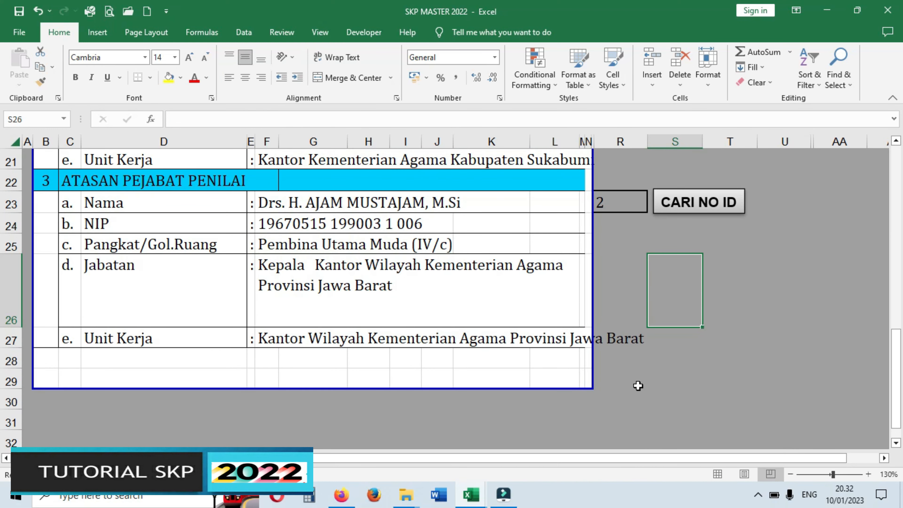
# Step: Return to the main menu and open the annual cover sheet (COVER TAHUNAN)
pyautogui.scroll(7, 638, 385)
pyautogui.click(667, 278)
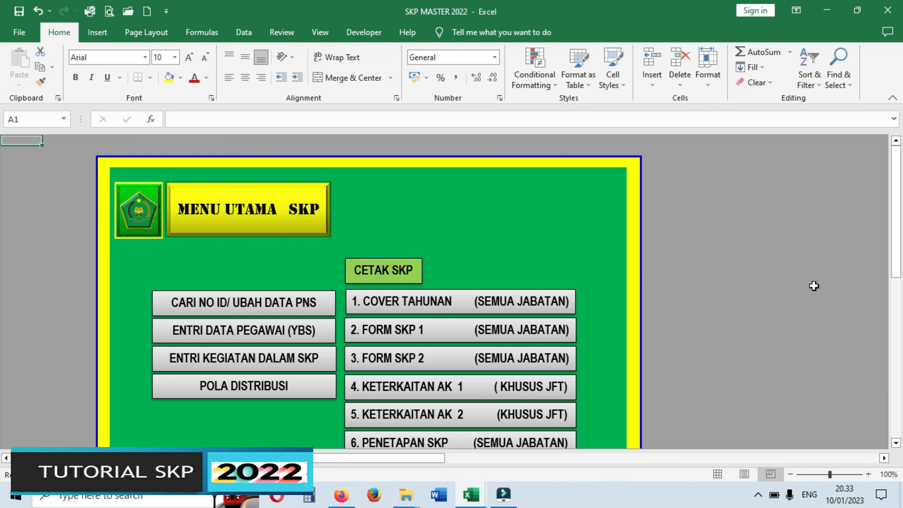
pyautogui.scroll(-5, 750, 298)
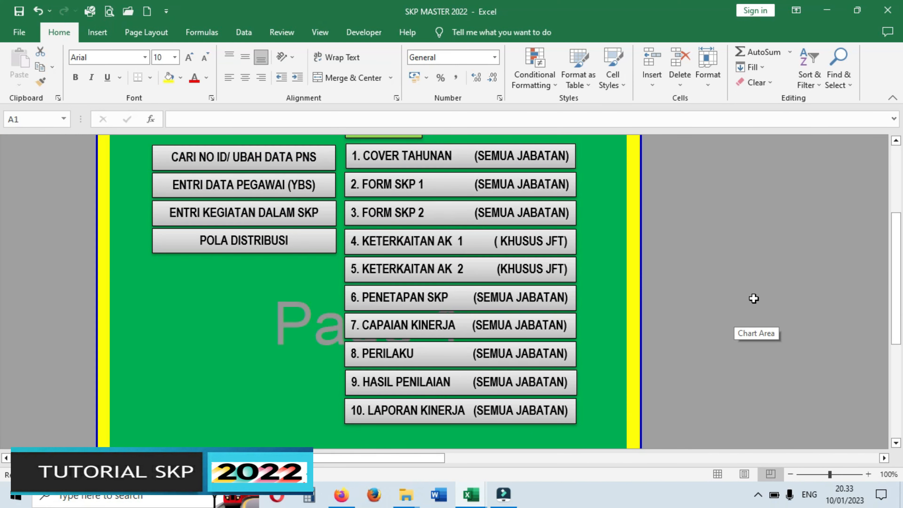
pyautogui.scroll(3, 828, 305)
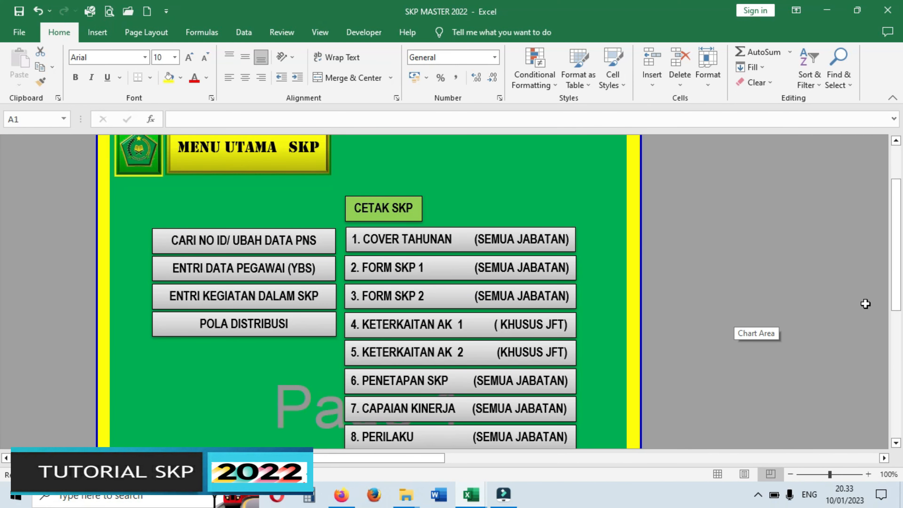
pyautogui.click(501, 239)
# Step: Review the cover's employee details and the institution and year title around rows 25 to 31
pyautogui.scroll(-8, 413, 328)
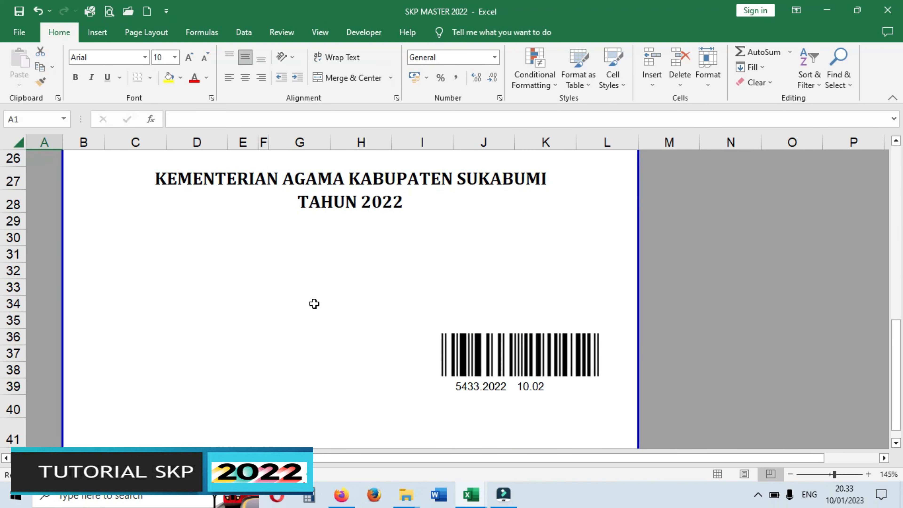
pyautogui.scroll(2, 506, 347)
pyautogui.click(429, 324)
pyautogui.click(128, 236)
pyautogui.moveTo(529, 320); pyautogui.dragTo(528, 339)
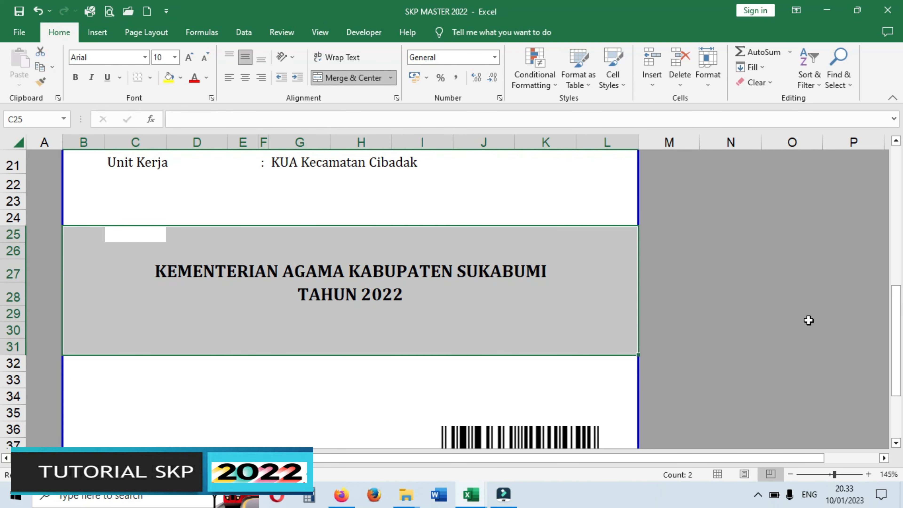
pyautogui.scroll(2, 784, 312)
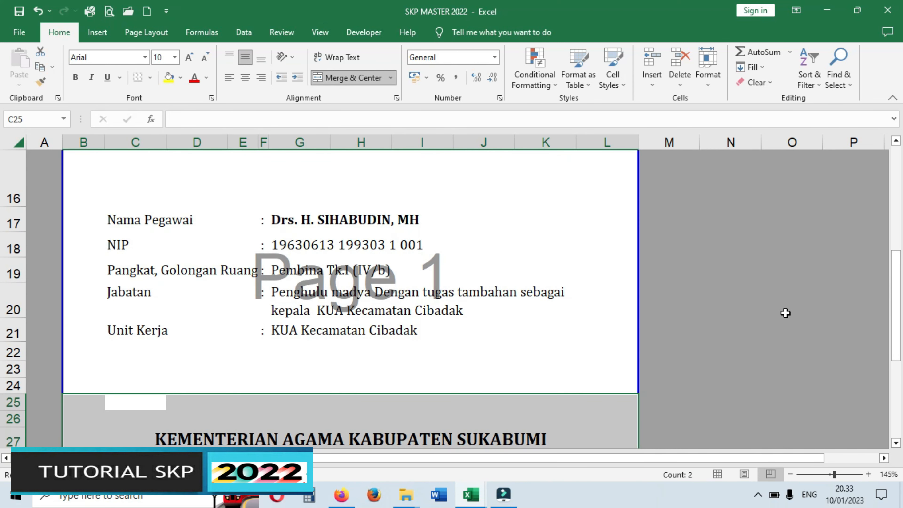
pyautogui.scroll(-1, 788, 306)
pyautogui.scroll(-1, 788, 306)
pyautogui.scroll(-2, 786, 307)
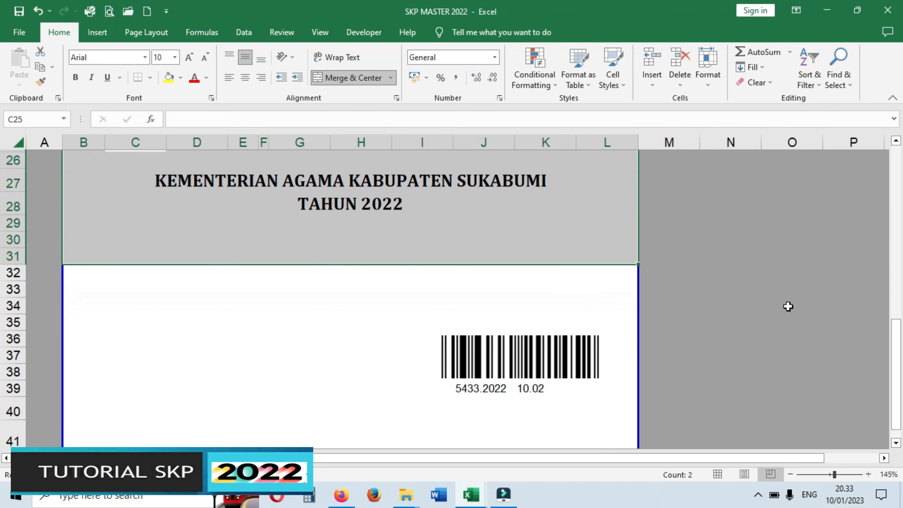
# Step: Examine the barcode area at the end of the cover and the contents of the code cells J39 and K39 beneath it
pyautogui.click(780, 277)
pyautogui.click(378, 325)
pyautogui.moveTo(387, 319); pyautogui.dragTo(619, 409)
pyautogui.click(772, 317)
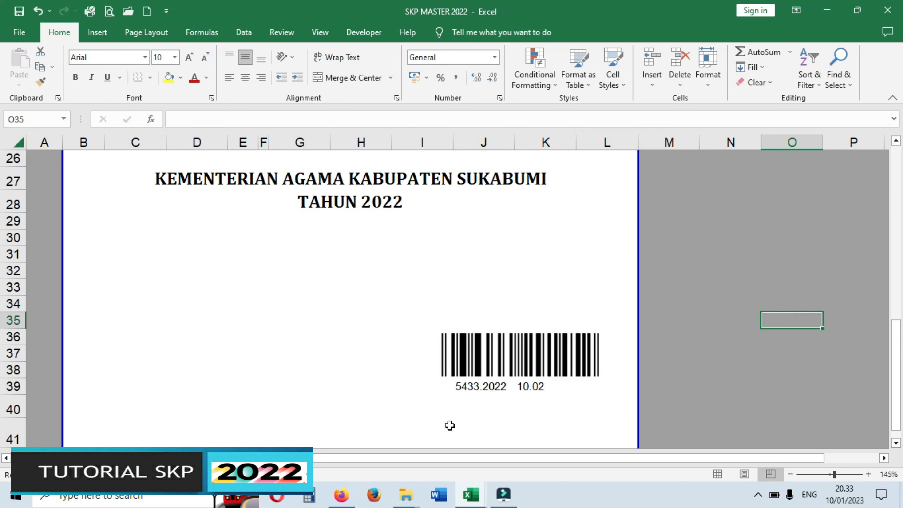
pyautogui.moveTo(402, 318); pyautogui.dragTo(611, 406)
pyautogui.click(731, 336)
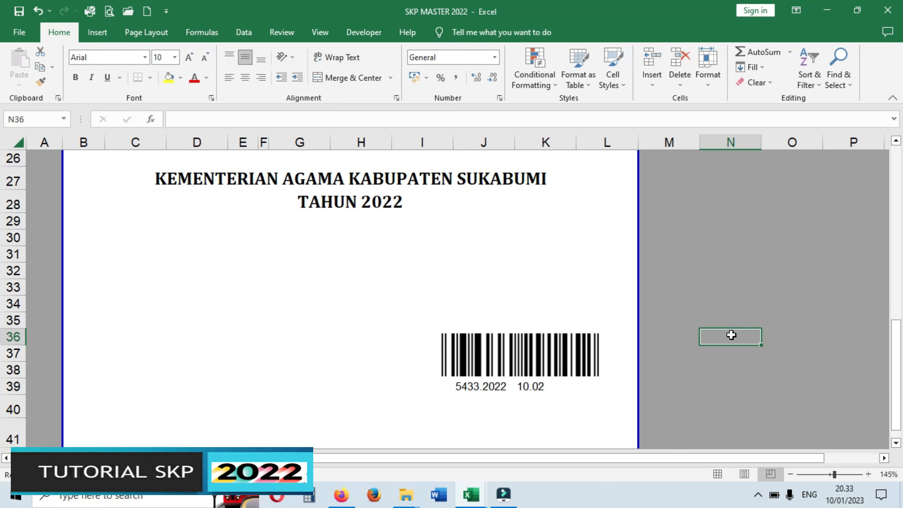
pyautogui.click(461, 387)
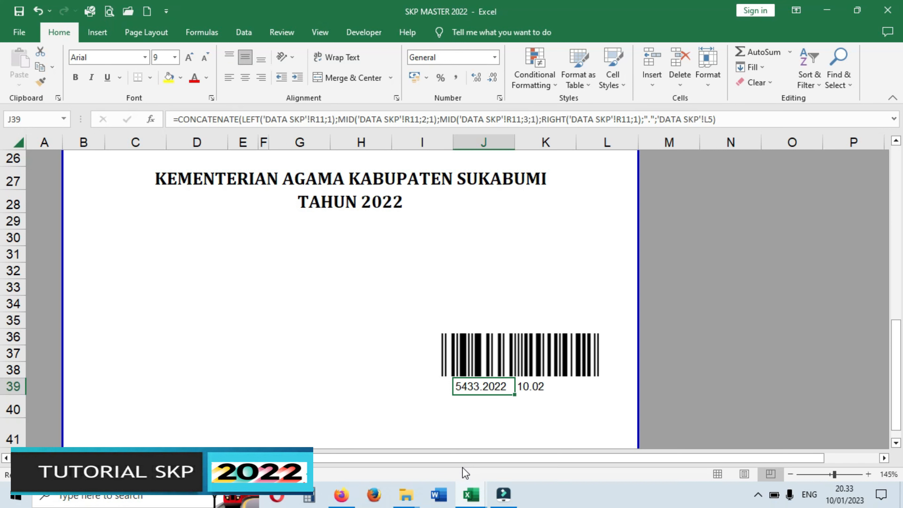
pyautogui.click(529, 387)
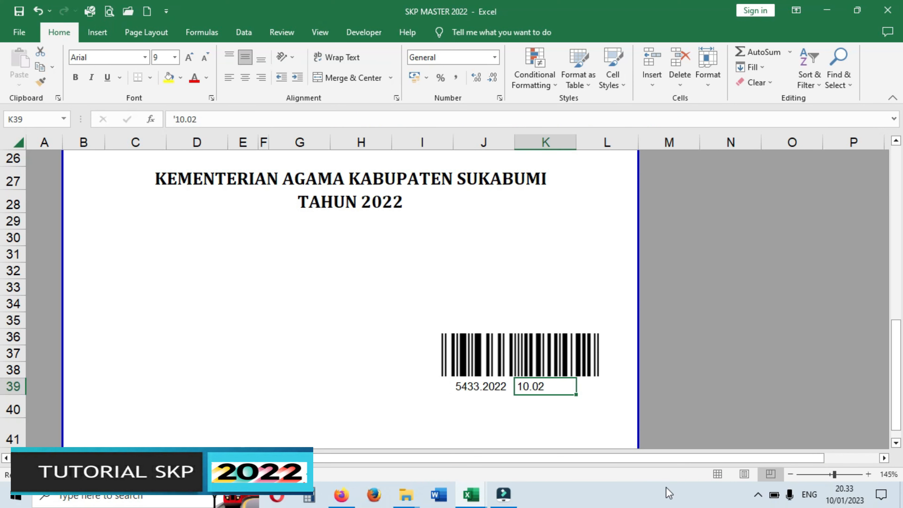
# Step: Go back to the main menu and open the SKP plan form (RENCANA SASARAN KINERJA PEGAWAI)
pyautogui.scroll(9, 772, 369)
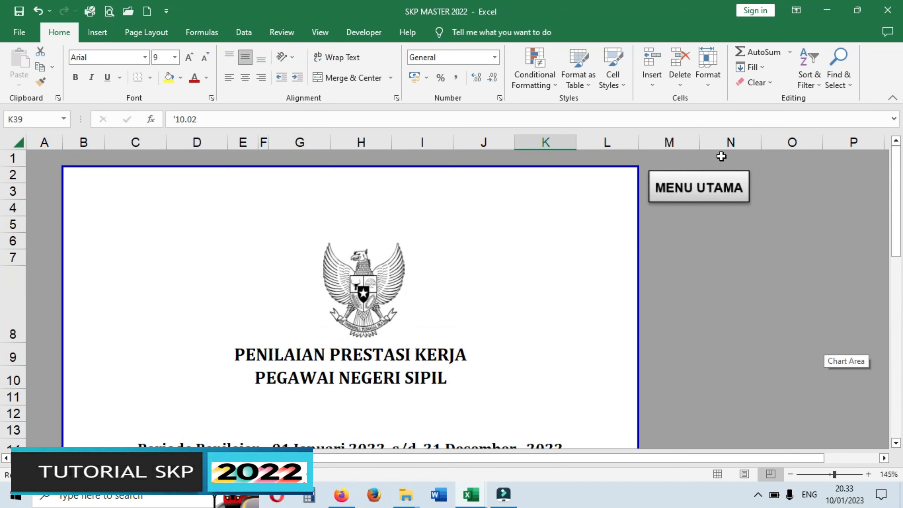
pyautogui.click(695, 186)
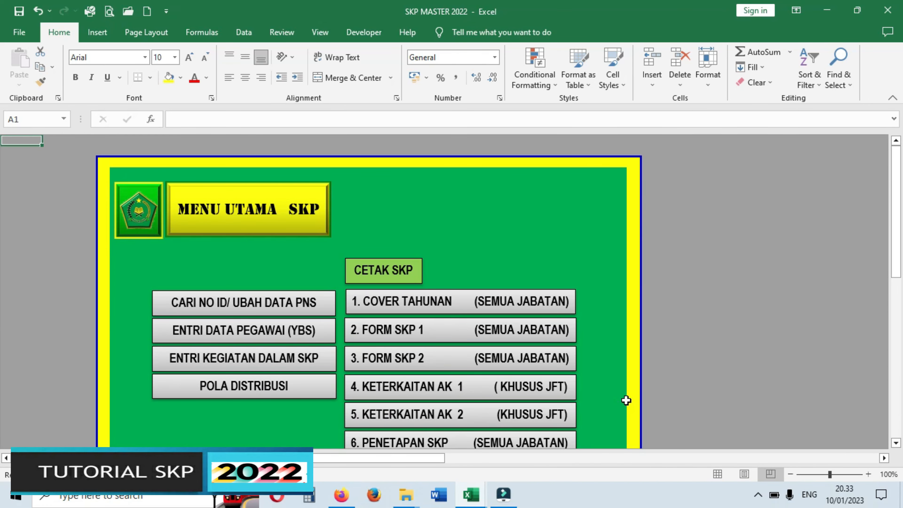
pyautogui.click(439, 358)
# Step: Look over the SKP form's employee and assessor details, distribution curve and the start of the performance plan table
pyautogui.scroll(-3, 458, 364)
pyautogui.scroll(-2, 458, 364)
pyautogui.scroll(4, 520, 304)
pyautogui.click(521, 350)
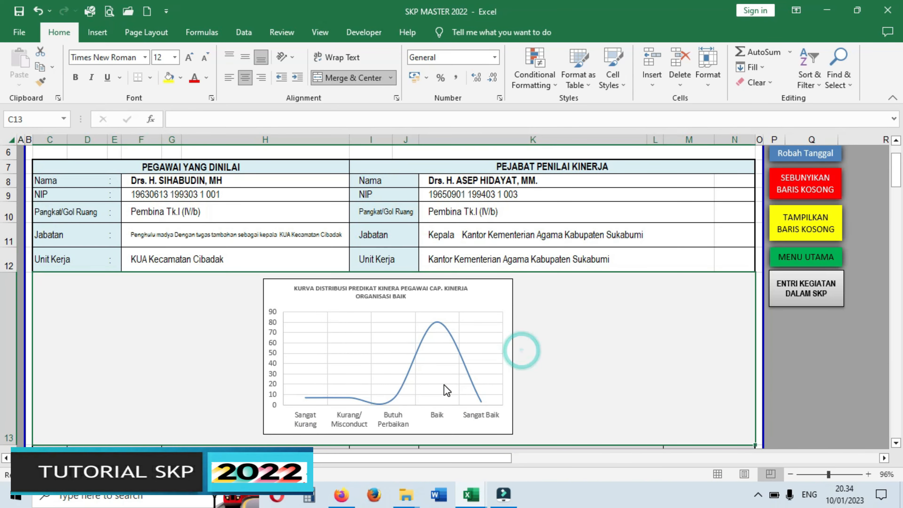
pyautogui.scroll(-2, 595, 397)
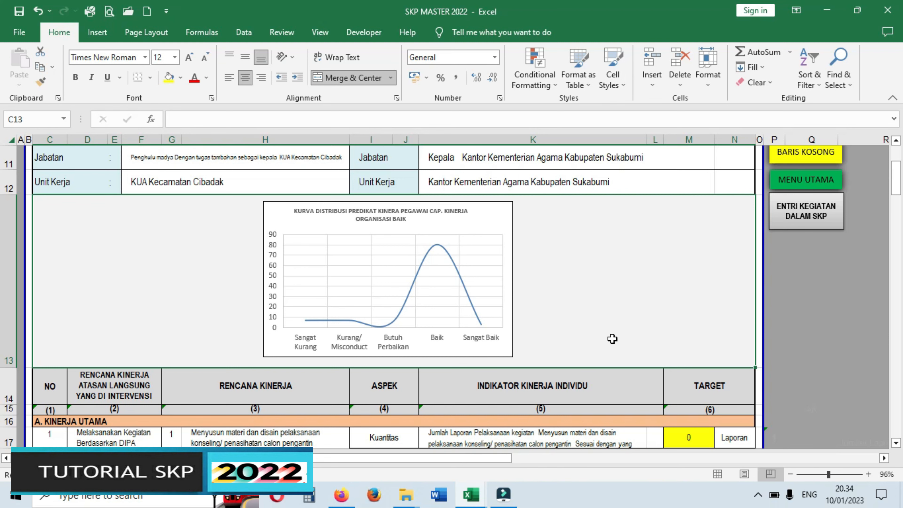
pyautogui.scroll(2, 686, 325)
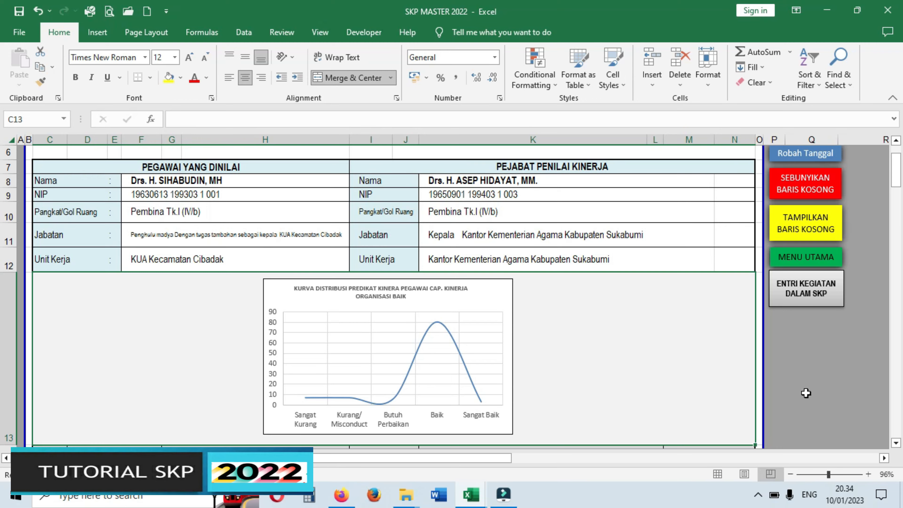
pyautogui.scroll(2, 806, 393)
pyautogui.scroll(-5, 805, 393)
pyautogui.scroll(5, 807, 393)
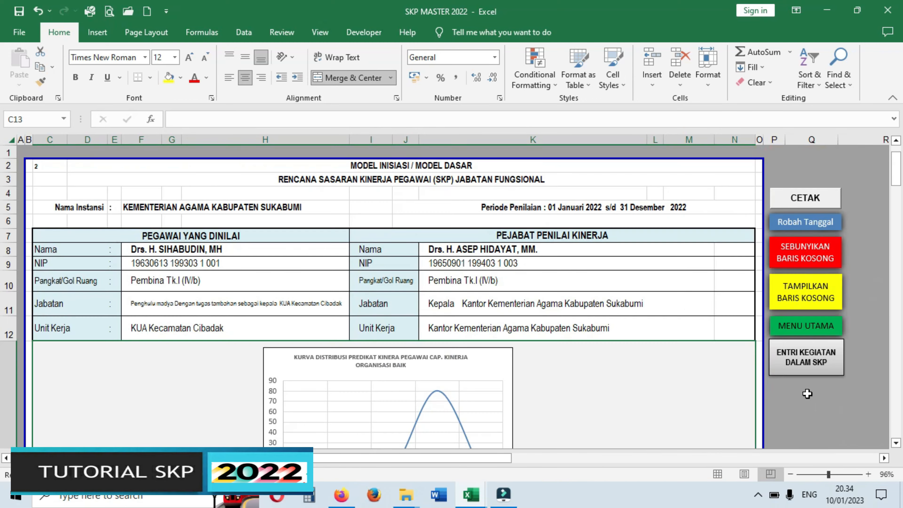
# Step: Open ENTRI KEGIATAN DALAM SKP through the main menu and review the supervisor's activities under KEGIATAN/TUGAS ATASAN
pyautogui.click(807, 324)
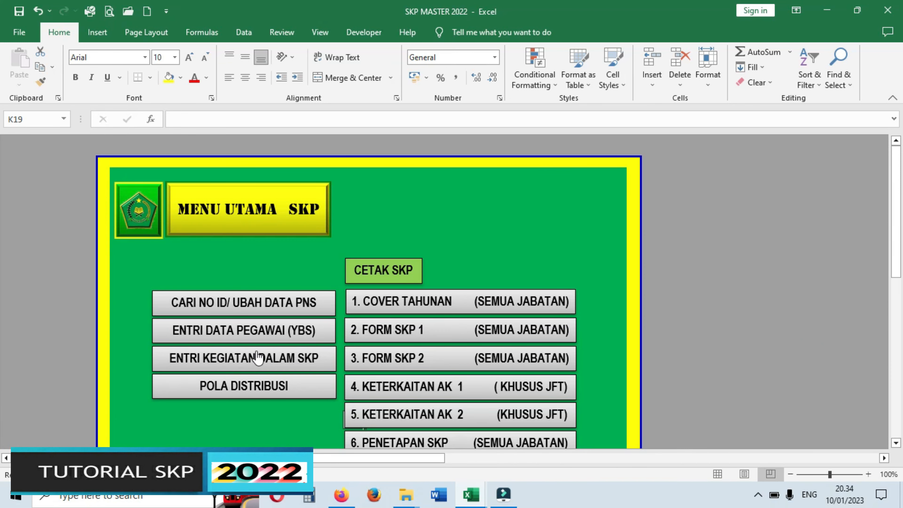
pyautogui.click(244, 369)
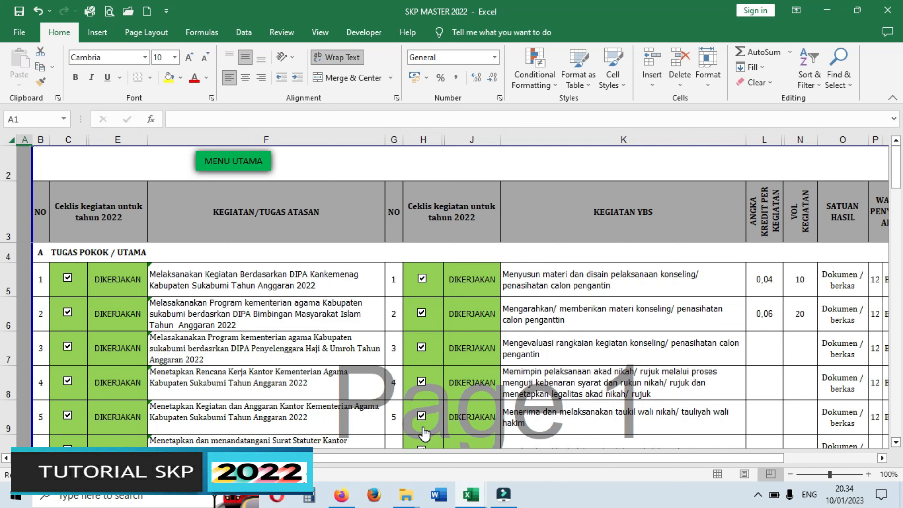
pyautogui.click(253, 212)
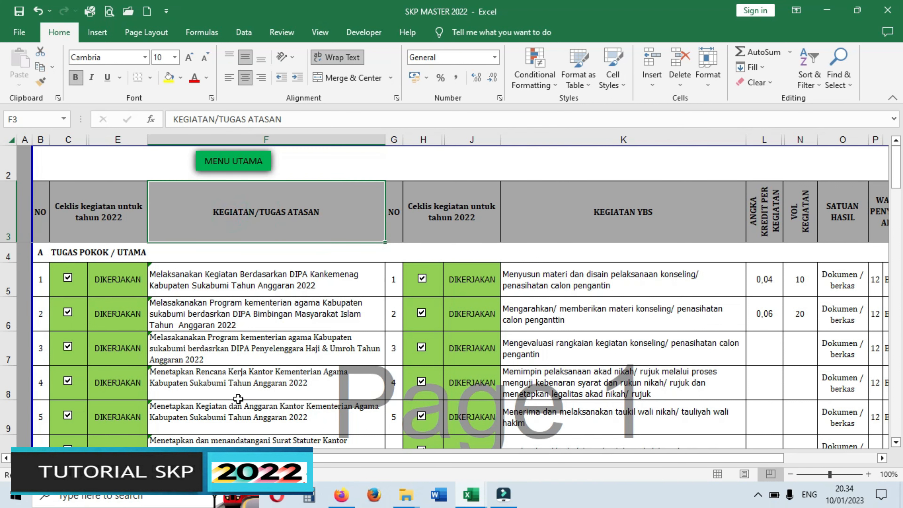
pyautogui.moveTo(233, 275); pyautogui.dragTo(358, 376)
pyautogui.scroll(2, 362, 398)
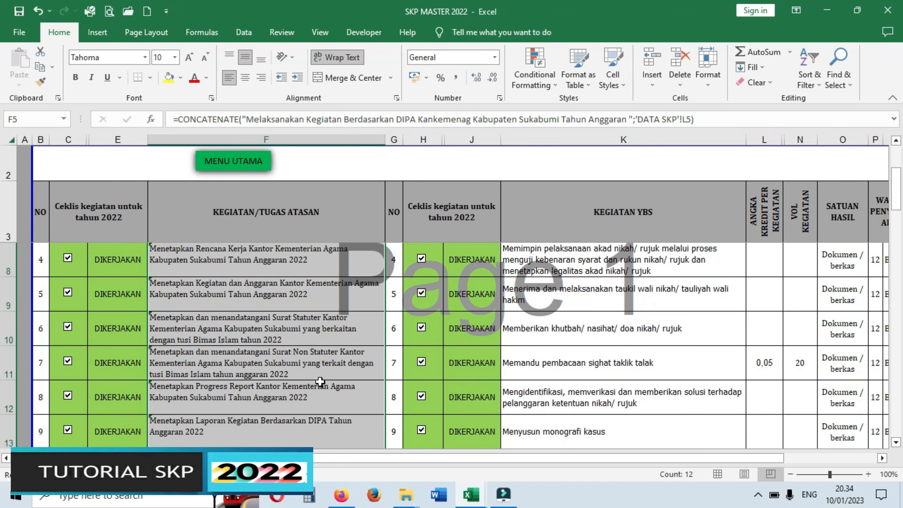
pyautogui.scroll(2, 355, 414)
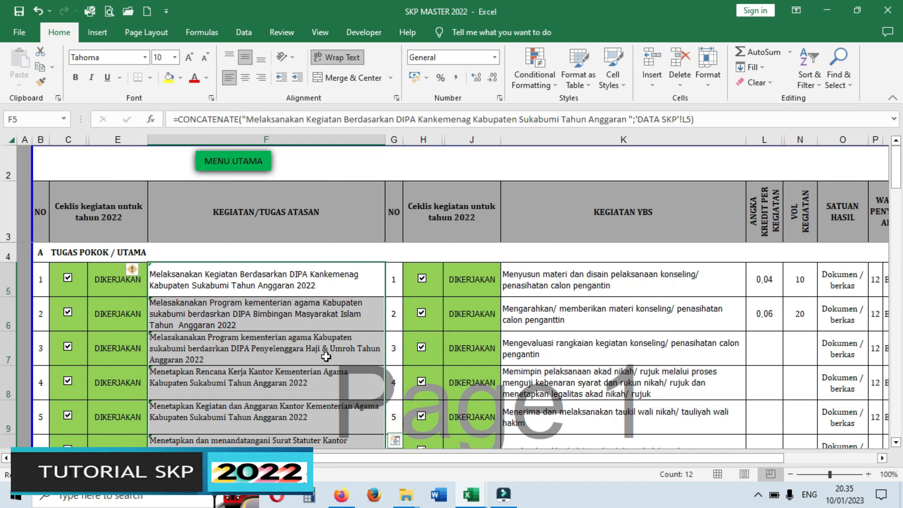
# Step: Compare the employee activities in K5:K8 under KEGIATAN YBS with the supervisor activities in F5:F9
pyautogui.click(591, 277)
pyautogui.moveTo(582, 372); pyautogui.dragTo(582, 373)
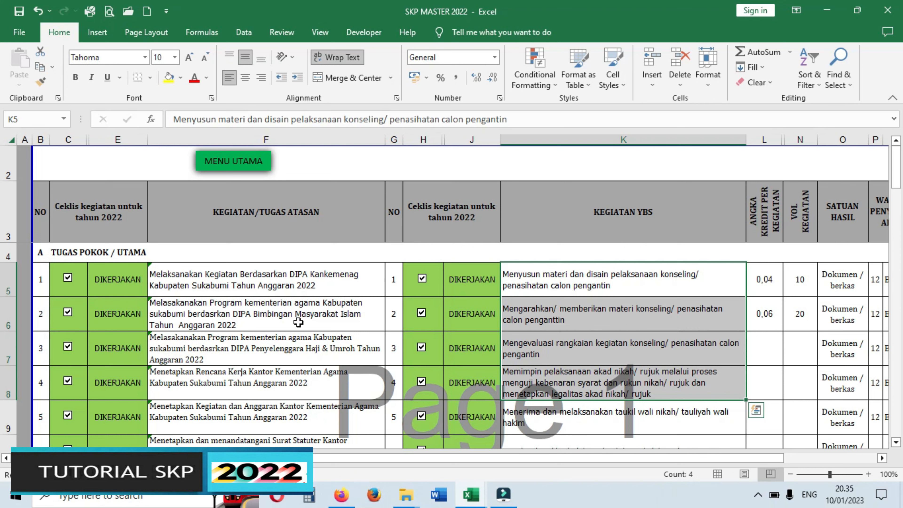
pyautogui.moveTo(234, 296); pyautogui.dragTo(247, 423)
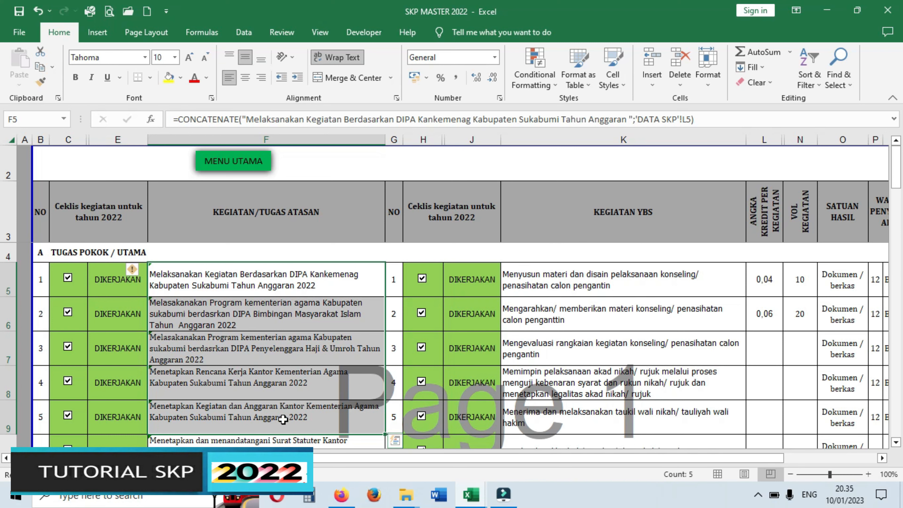
pyautogui.scroll(-2, 274, 401)
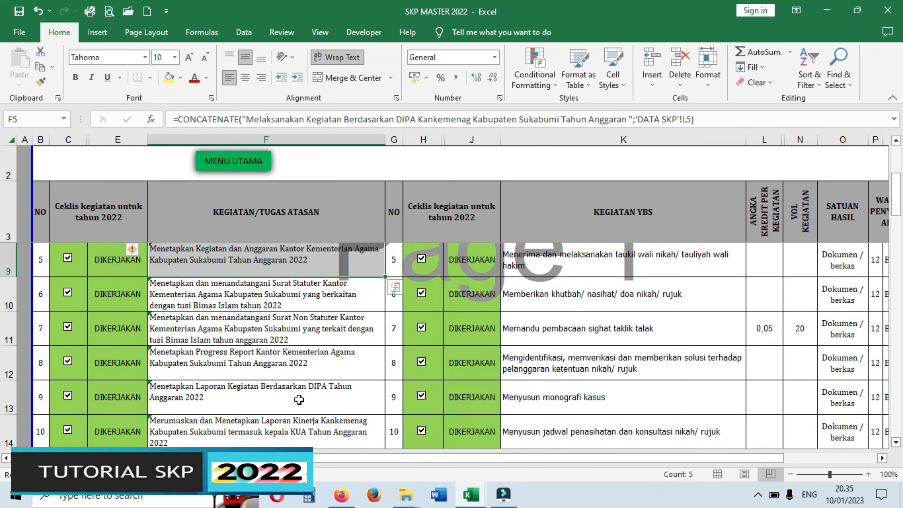
pyautogui.scroll(2, 267, 388)
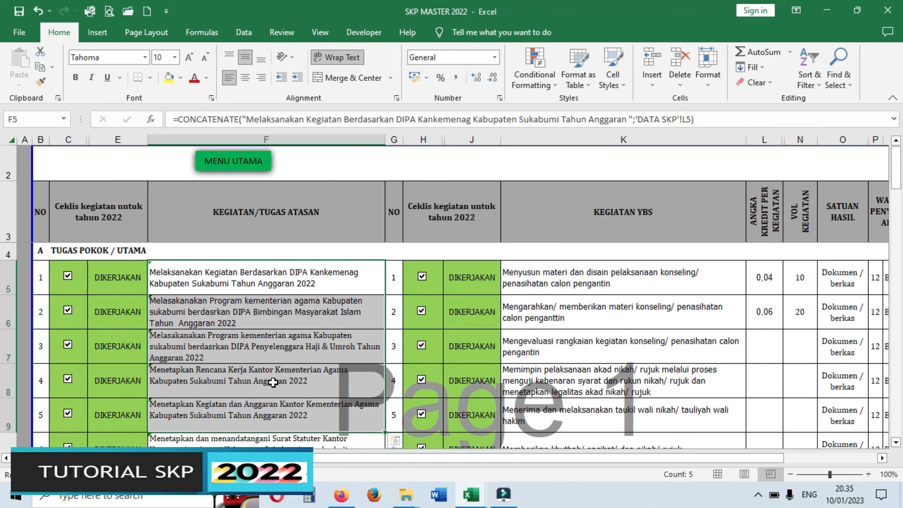
# Step: Check how the first two supervisor activities in F5 and F6 pair with the employee activities in K5 and K6
pyautogui.click(270, 382)
pyautogui.click(174, 279)
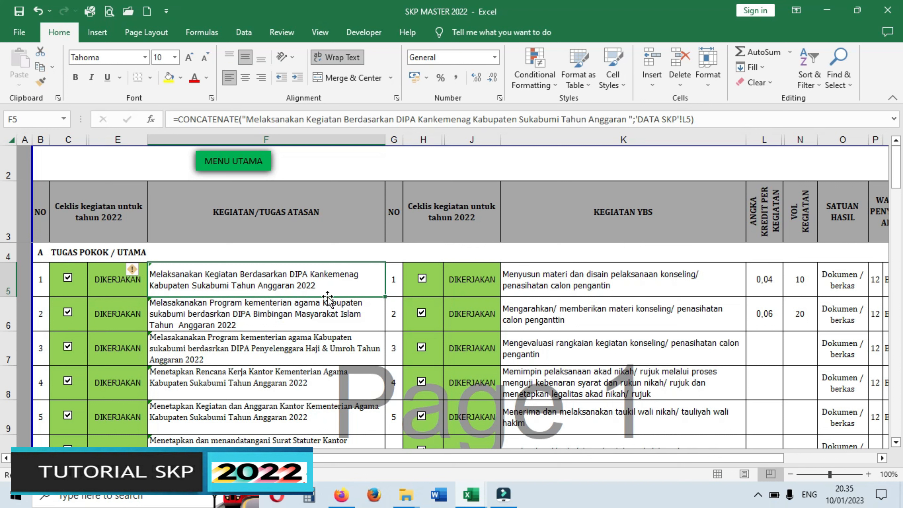
pyautogui.click(277, 327)
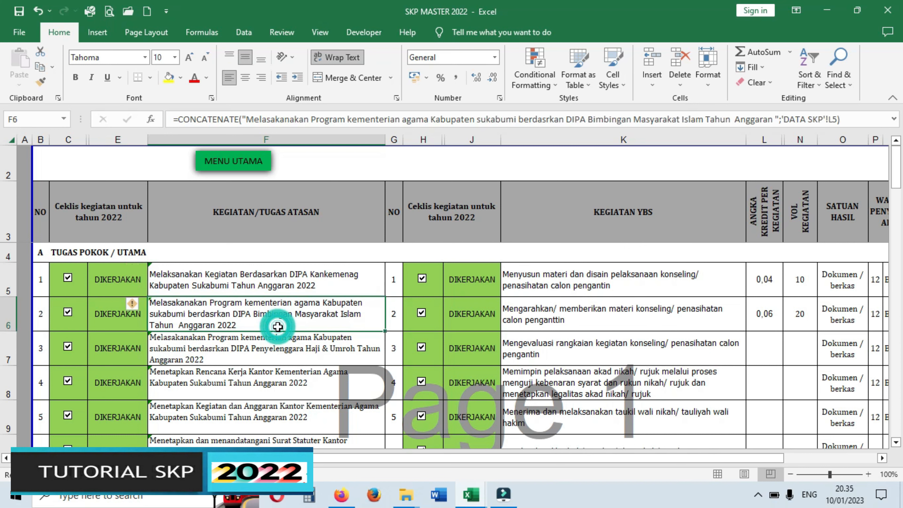
pyautogui.click(324, 290)
pyautogui.click(575, 280)
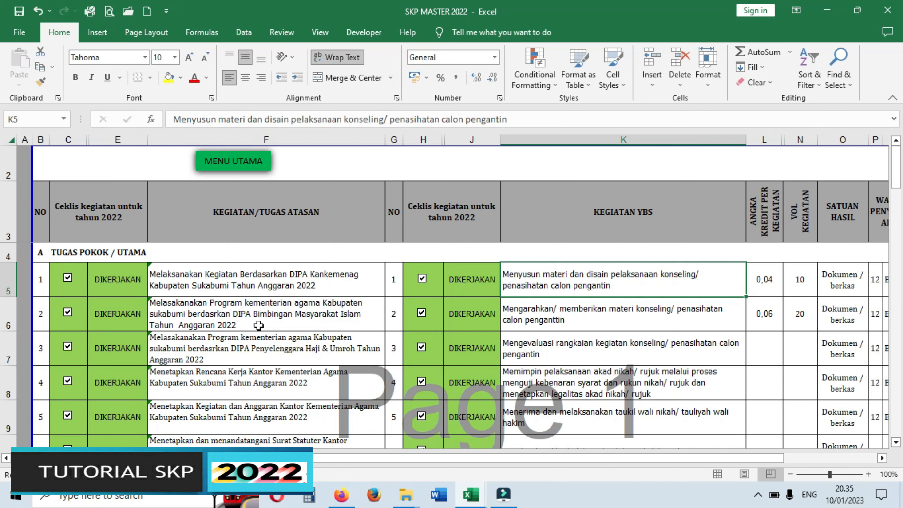
pyautogui.click(350, 319)
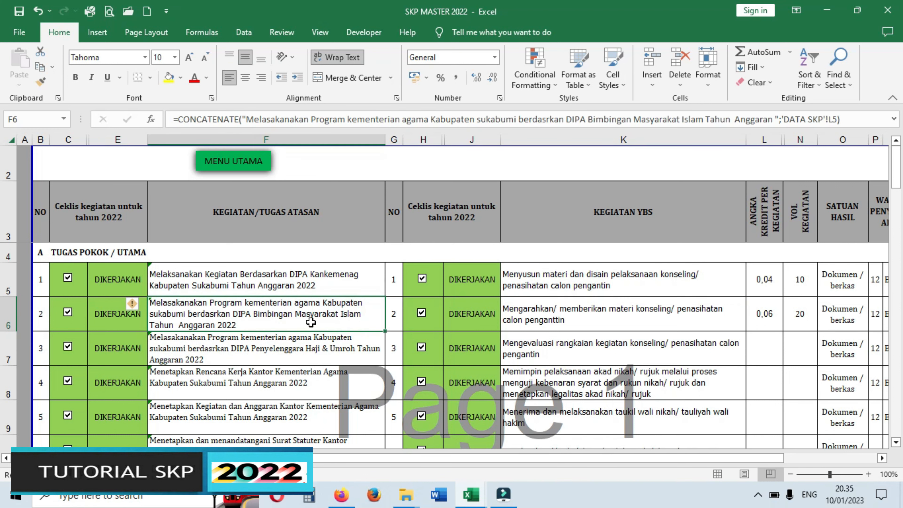
pyautogui.click(535, 319)
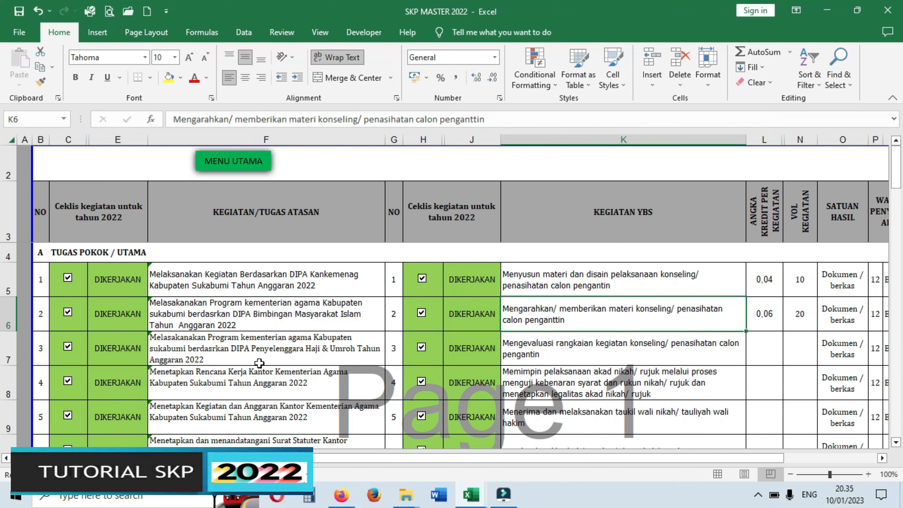
# Step: Compare the third supervisor activity in F7 with employee activity K7, and read supervisor activities F8 and F9
pyautogui.click(258, 348)
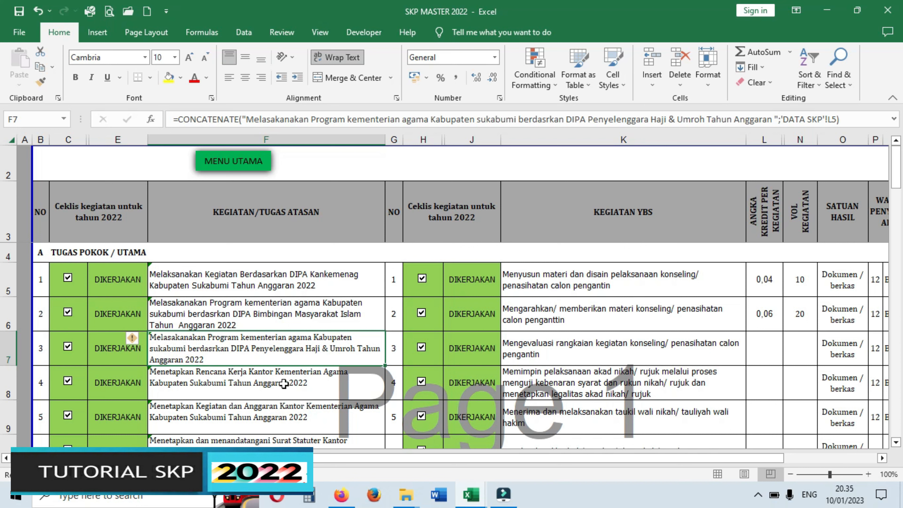
pyautogui.click(566, 354)
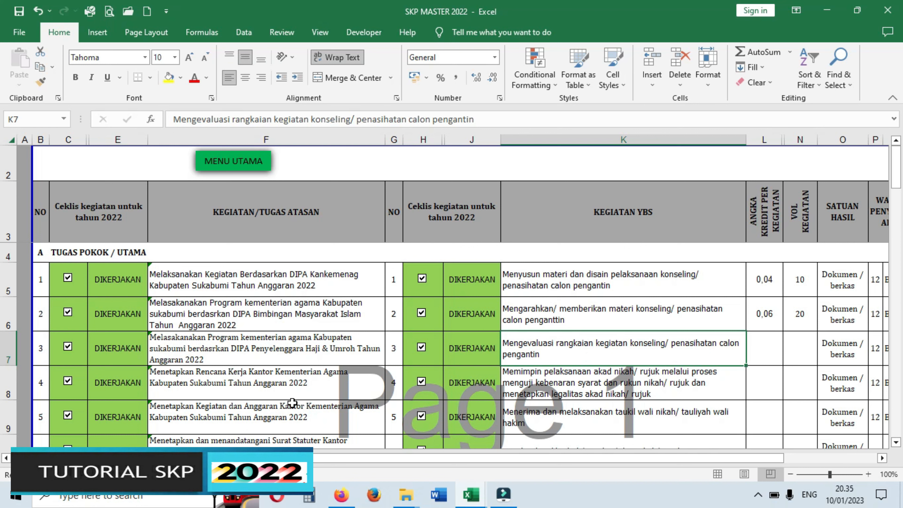
pyautogui.click(207, 404)
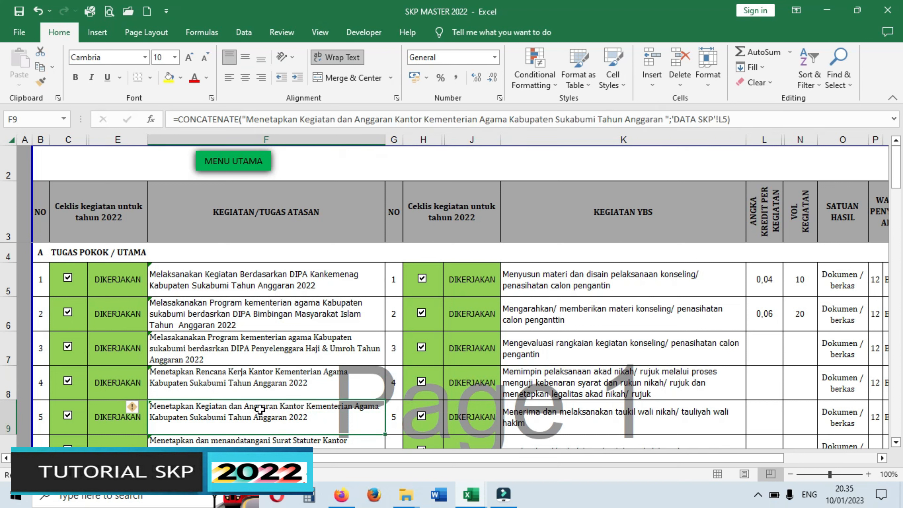
pyautogui.click(262, 390)
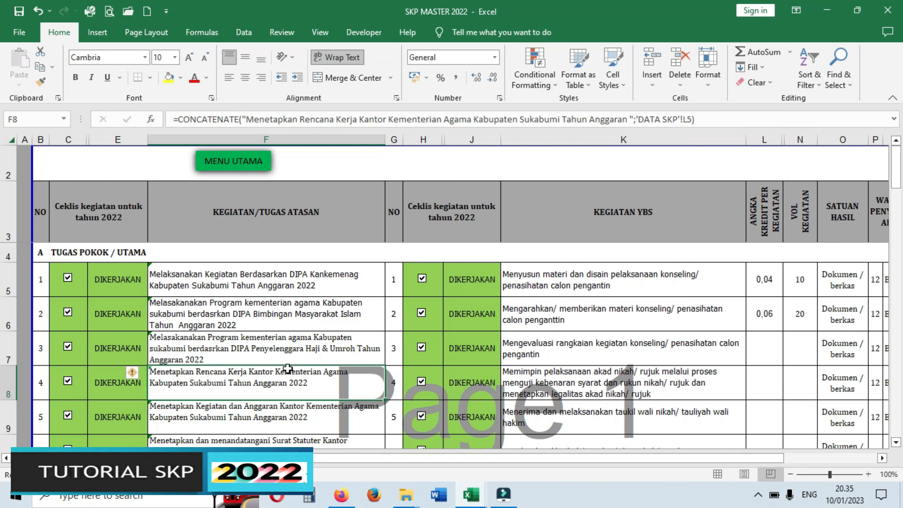
pyautogui.scroll(-2, 287, 369)
pyautogui.scroll(2, 289, 363)
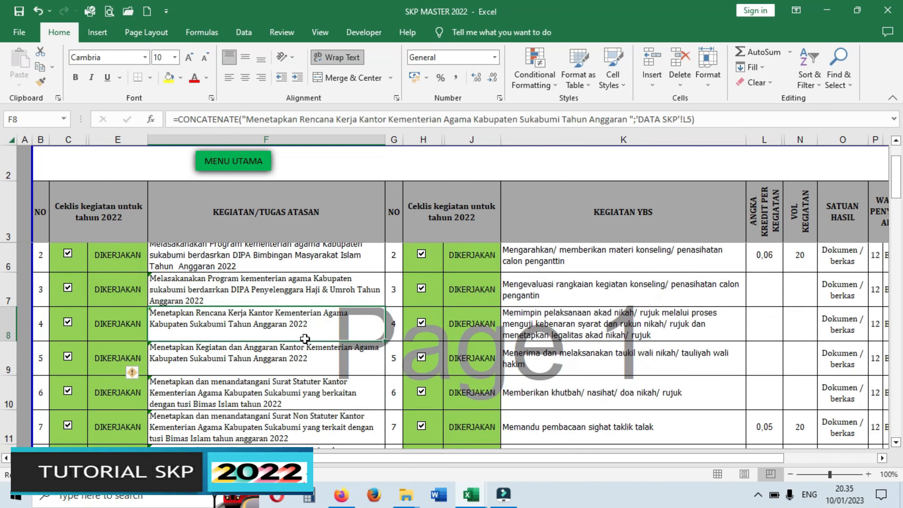
pyautogui.click(252, 417)
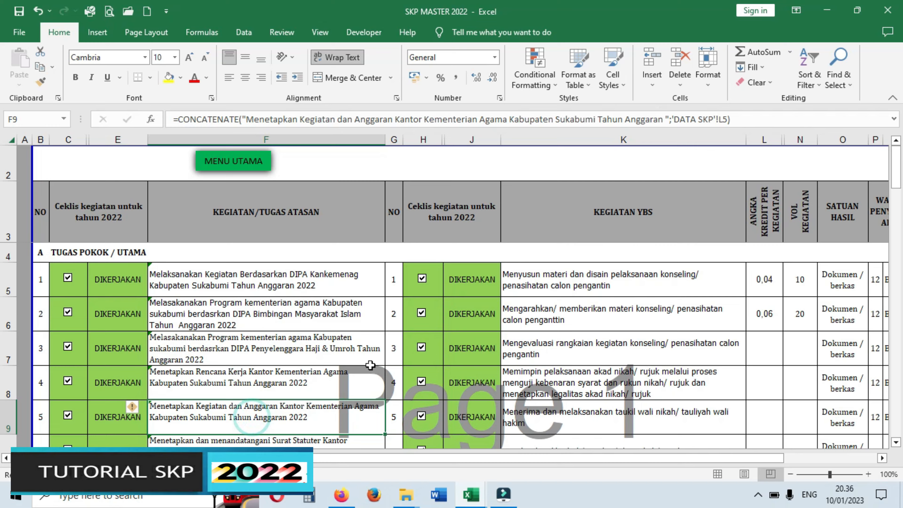
# Step: Review the remaining supervisor activities under KEGIATAN/TUGAS ATASAN, from number 5 through number 12 in F16
pyautogui.scroll(-2, 369, 364)
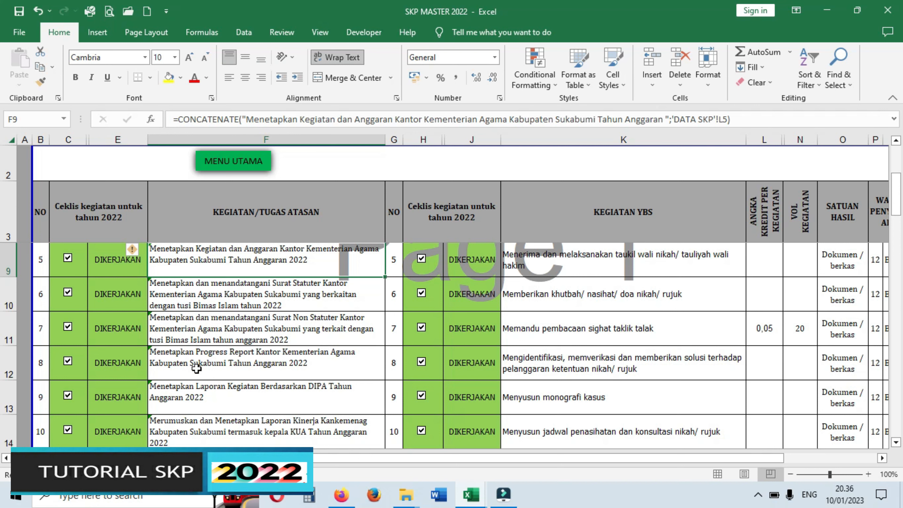
pyautogui.click(323, 337)
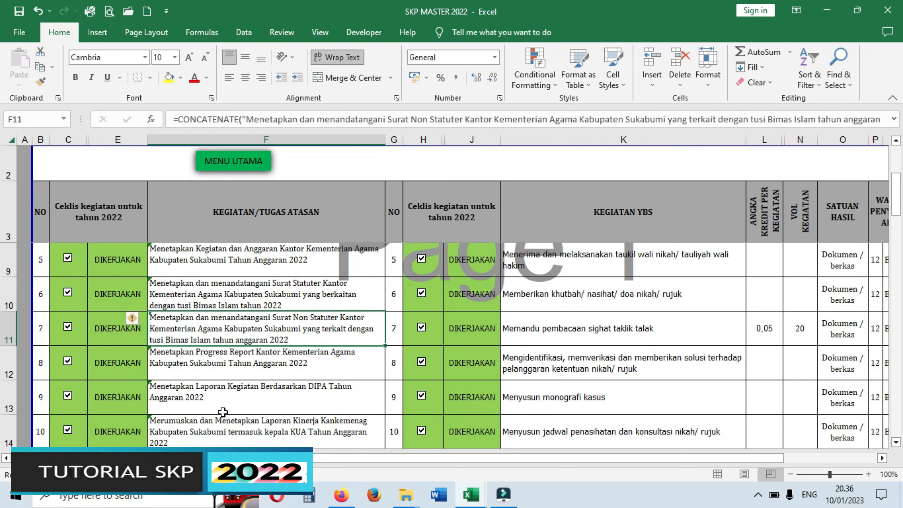
pyautogui.click(189, 401)
pyautogui.click(211, 366)
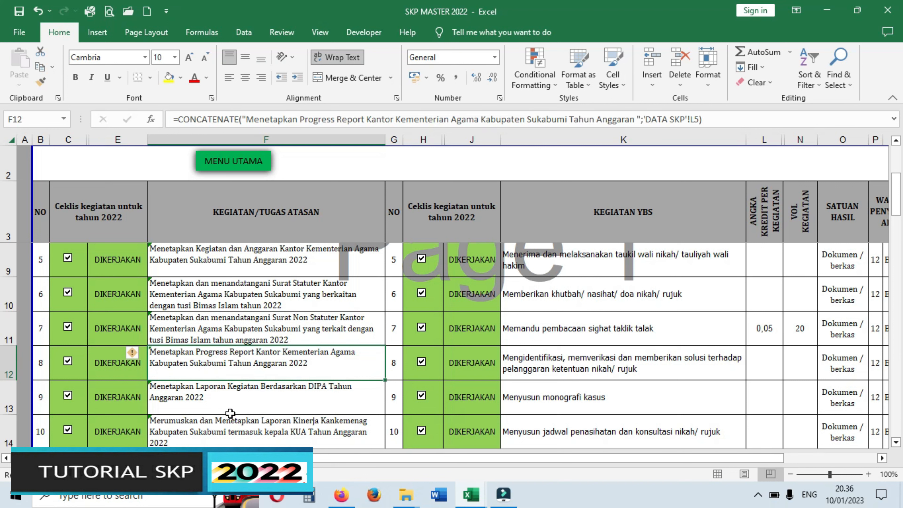
pyautogui.click(233, 404)
pyautogui.scroll(-3, 336, 403)
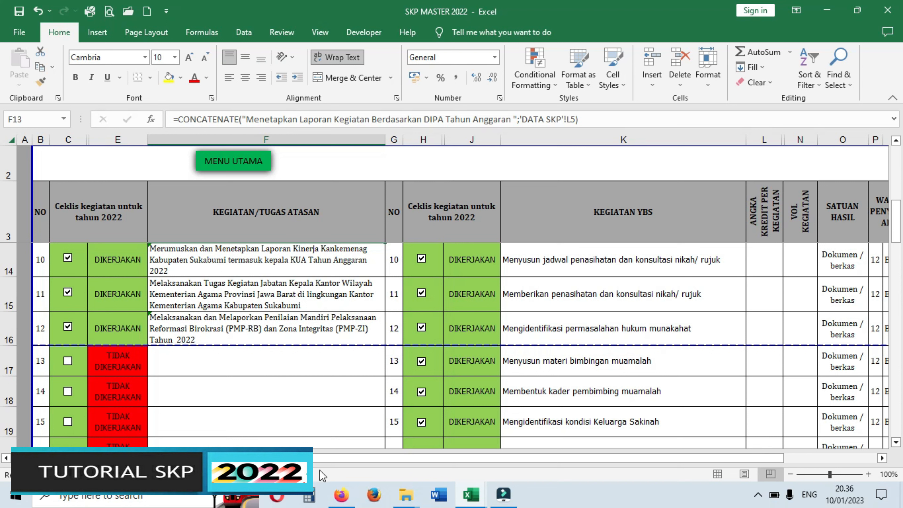
pyautogui.click(261, 333)
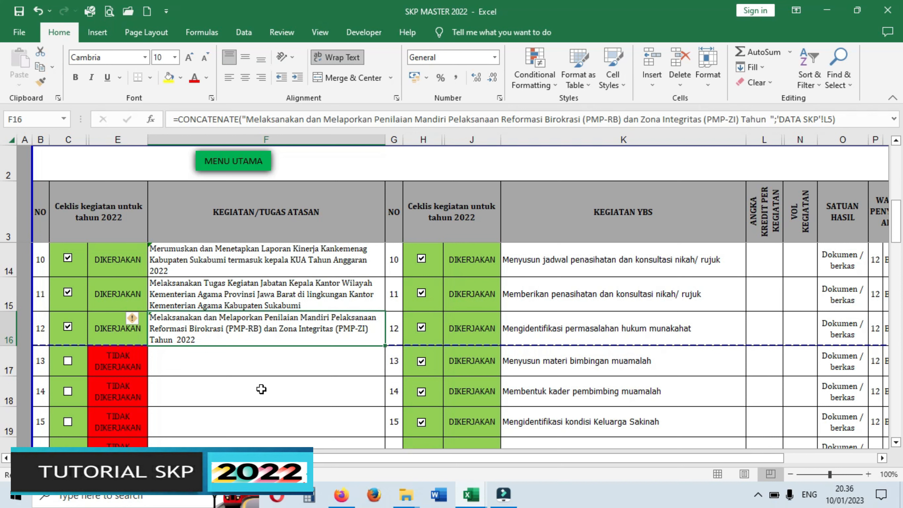
pyautogui.click(250, 382)
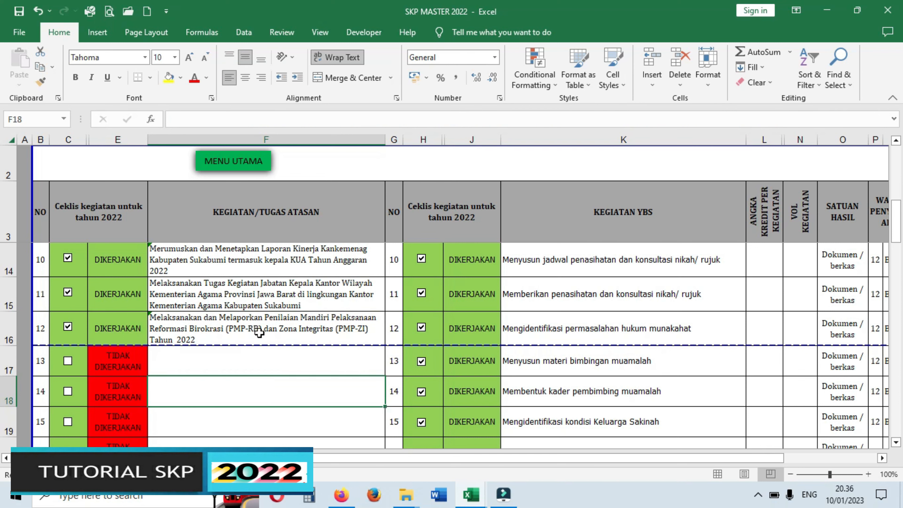
pyautogui.click(249, 337)
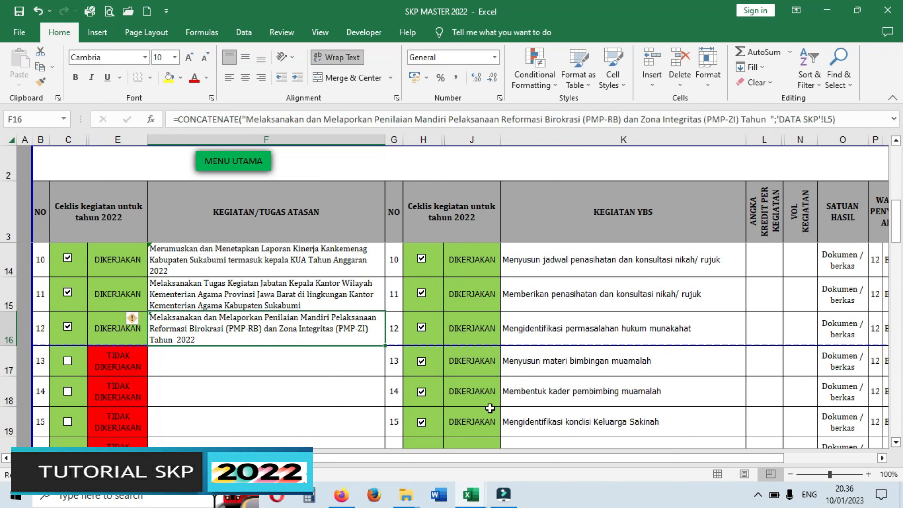
# Step: Go through the KEGIATAN YBS list from K5 and tick employee activity 17 and the unticked ones below it for 2022
pyautogui.scroll(4, 498, 391)
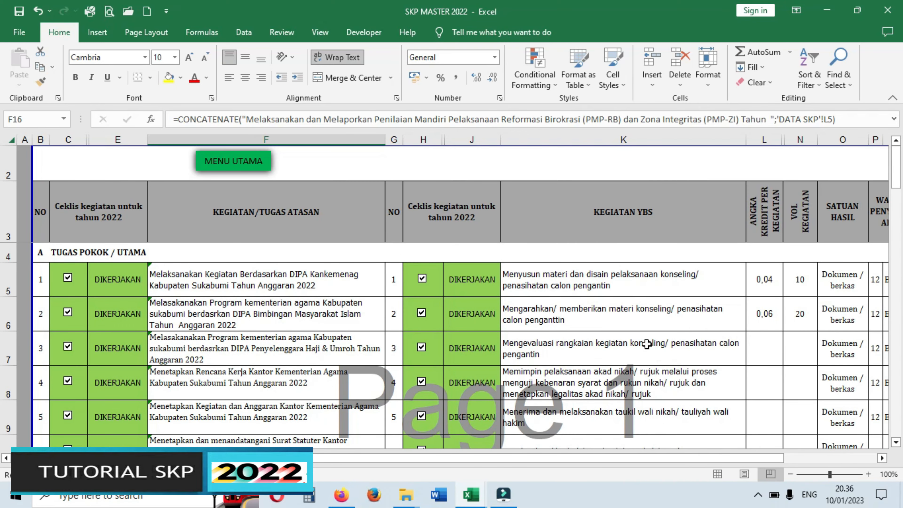
pyautogui.moveTo(661, 288); pyautogui.dragTo(639, 373)
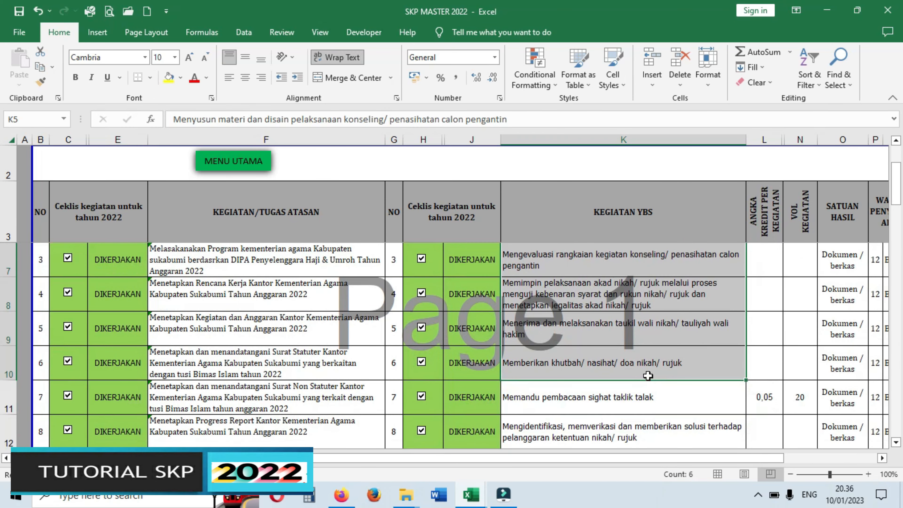
pyautogui.scroll(-4, 675, 362)
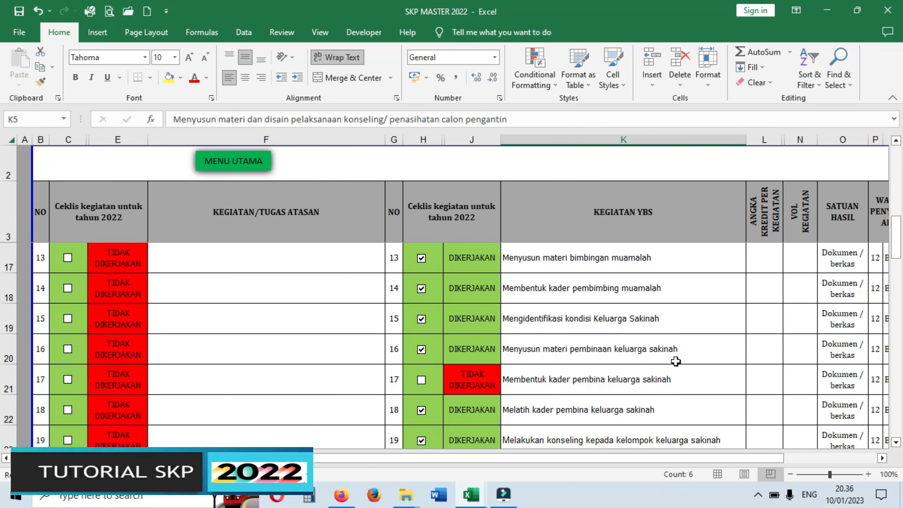
pyautogui.click(437, 383)
pyautogui.scroll(-2, 610, 391)
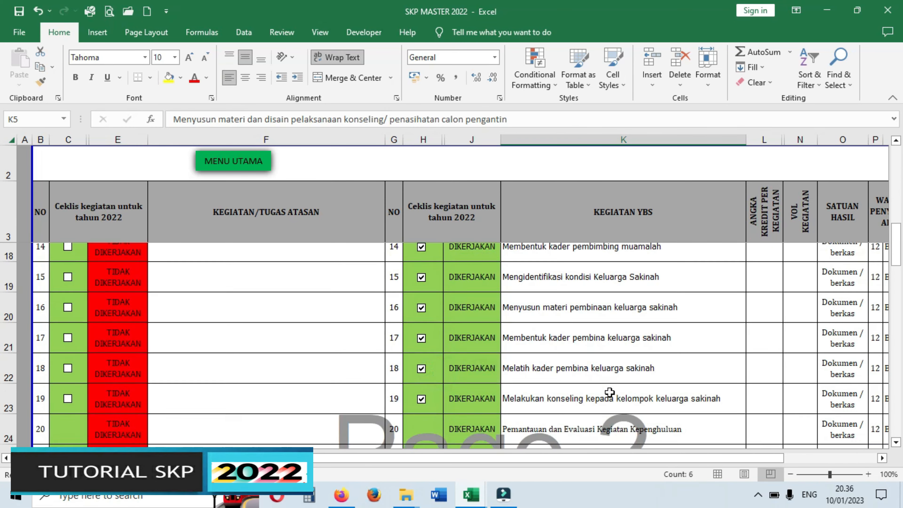
pyautogui.click(435, 440)
pyautogui.scroll(-2, 435, 427)
pyautogui.click(434, 385)
pyautogui.scroll(8, 436, 390)
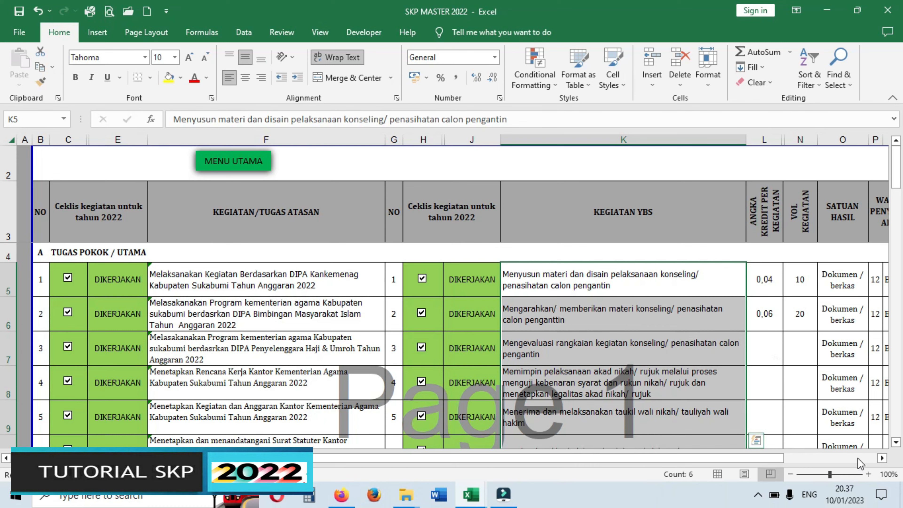
# Step: Look over the employee activities' credit, volume, output unit, completion time and quality target columns, L to R
pyautogui.click(882, 458)
pyautogui.hscroll(4, 882, 458)
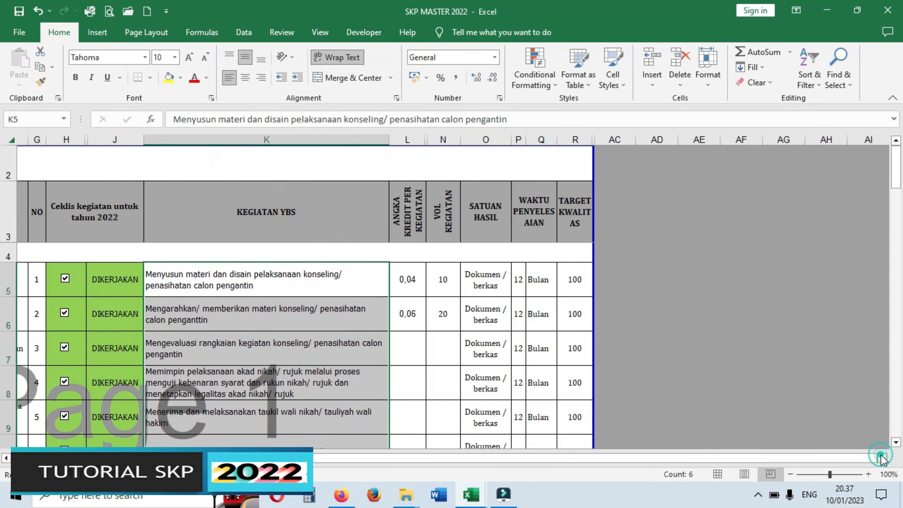
pyautogui.moveTo(512, 463); pyautogui.dragTo(493, 460)
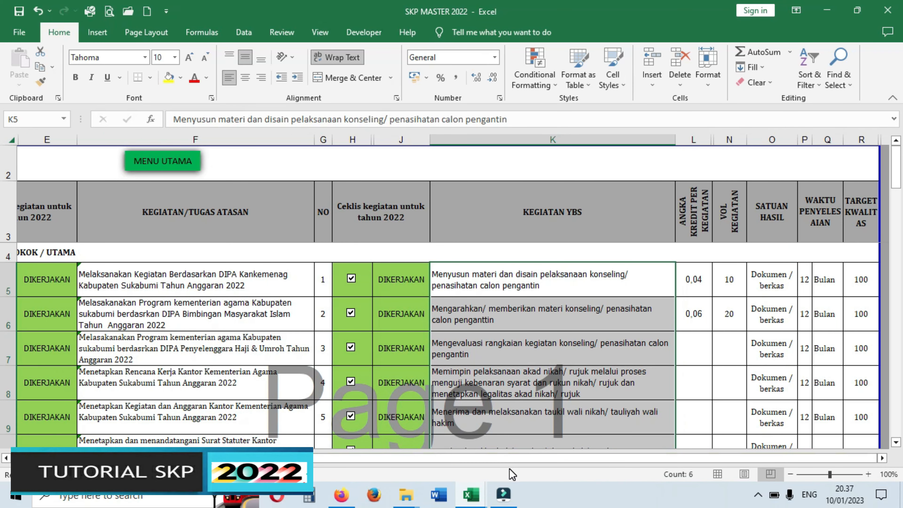
pyautogui.click(595, 355)
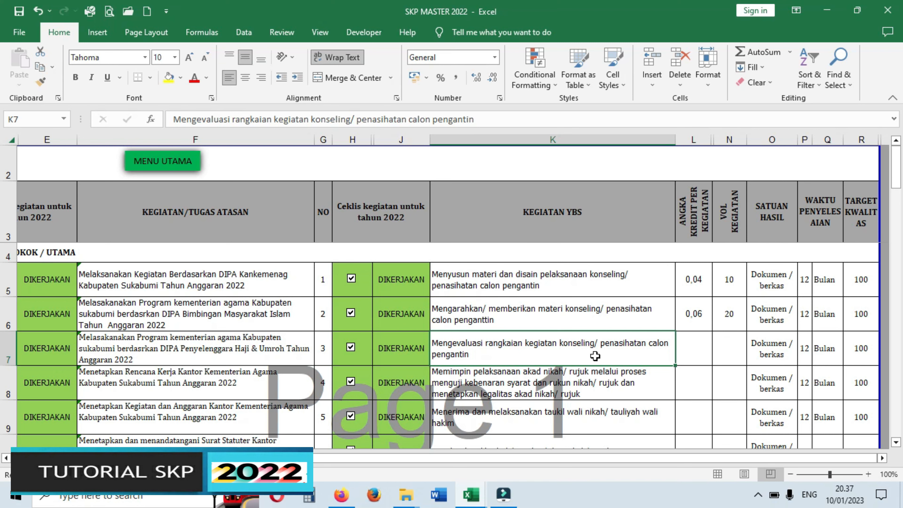
# Step: Tick employee activities 30, 31 and 33 as carried out in 2022 and check the list's end around number 35
pyautogui.moveTo(603, 280); pyautogui.dragTo(585, 348)
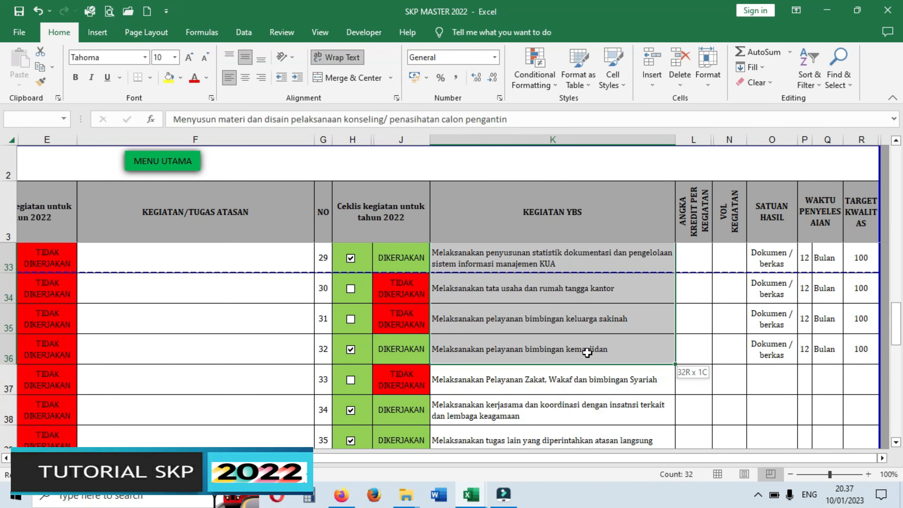
pyautogui.click(361, 291)
pyautogui.click(361, 318)
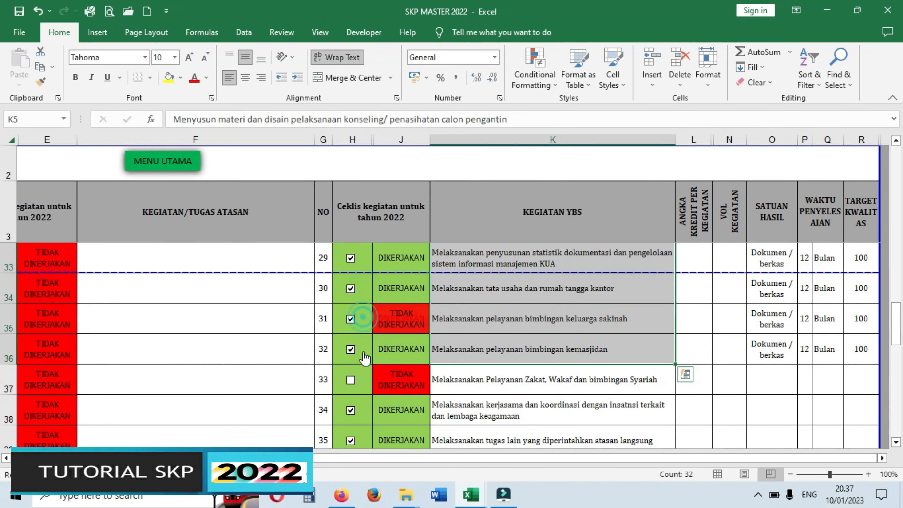
pyautogui.click(359, 381)
pyautogui.scroll(-2, 578, 387)
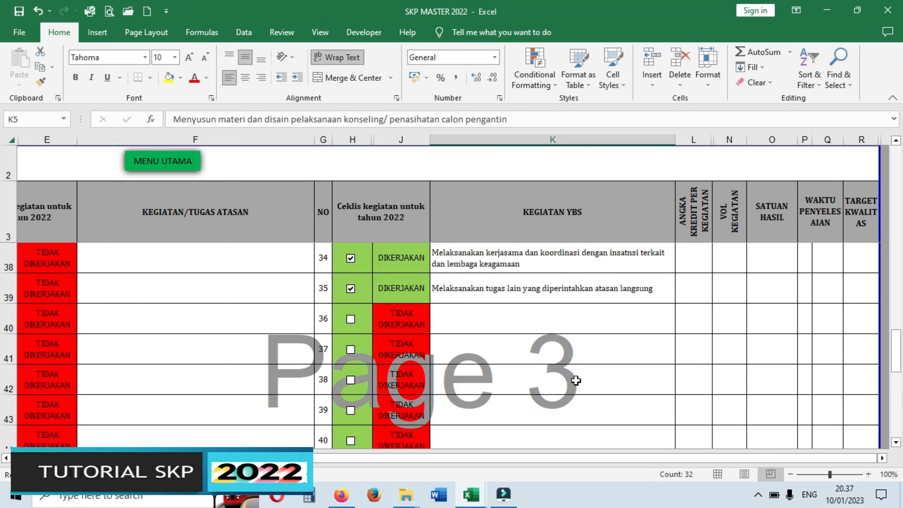
pyautogui.click(317, 290)
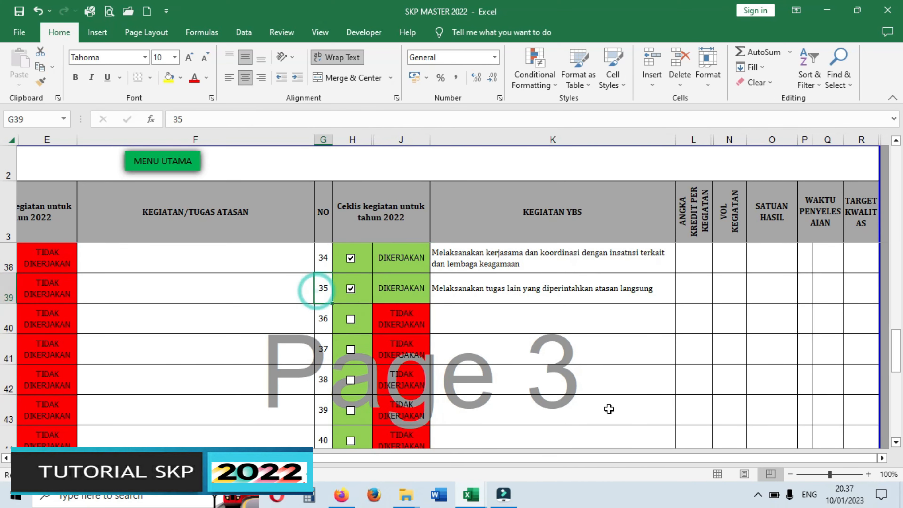
pyautogui.scroll(2, 607, 410)
pyautogui.scroll(-2, 636, 412)
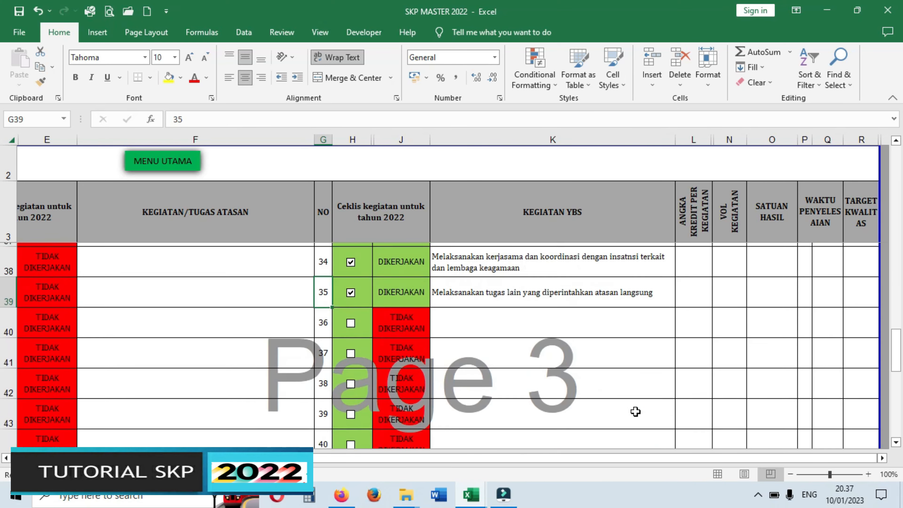
# Step: Untick employee activity 9, Menyusun monografi kasus, to mark it as not carried out in 2022
pyautogui.scroll(10, 659, 403)
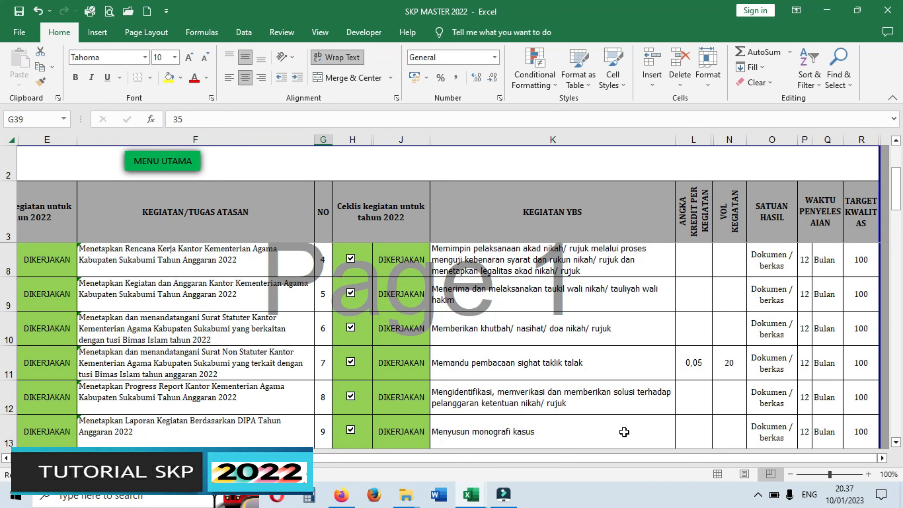
pyautogui.scroll(-2, 552, 397)
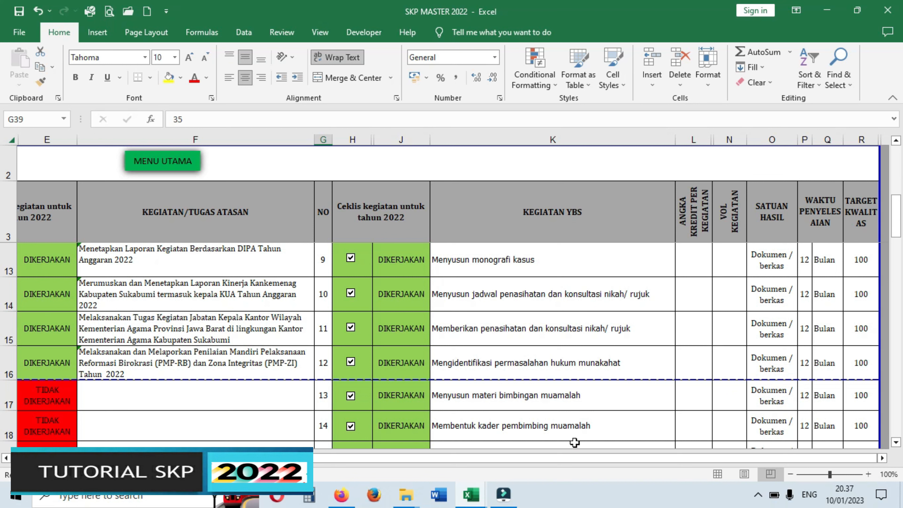
pyautogui.click(517, 273)
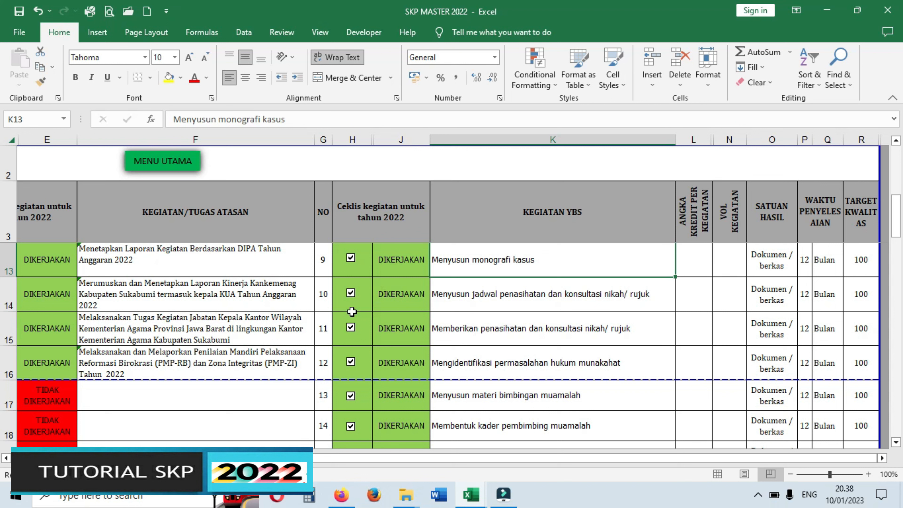
pyautogui.click(366, 271)
pyautogui.click(362, 271)
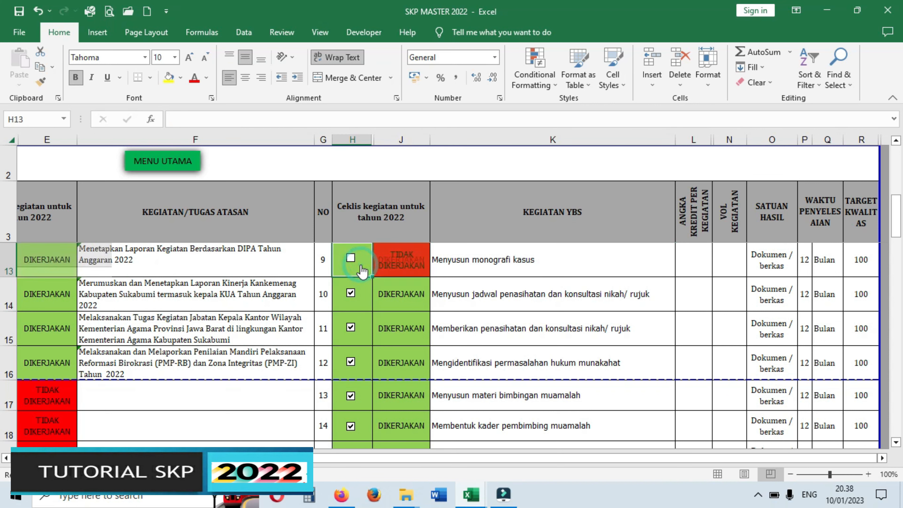
pyautogui.click(392, 264)
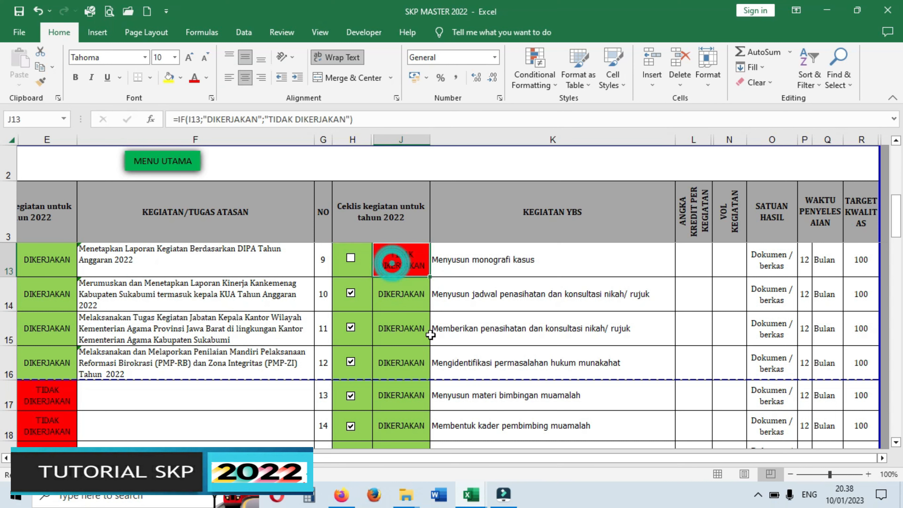
# Step: Untick employee activity 24, Koordinasi Kegiatan Lintas Sektoral di bidang Kepenghuluan, to mark it as not carried out in 2022
pyautogui.click(561, 353)
pyautogui.scroll(-2, 569, 375)
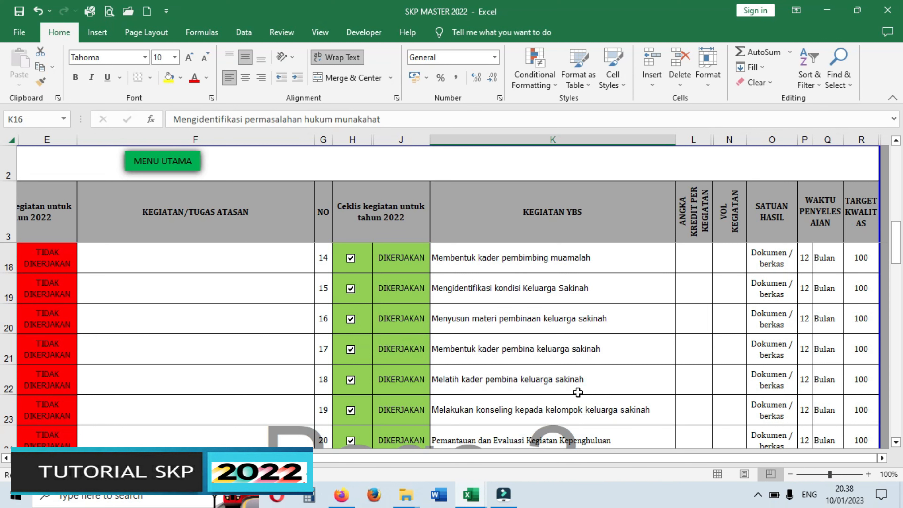
pyautogui.click(636, 391)
pyautogui.scroll(-2, 600, 395)
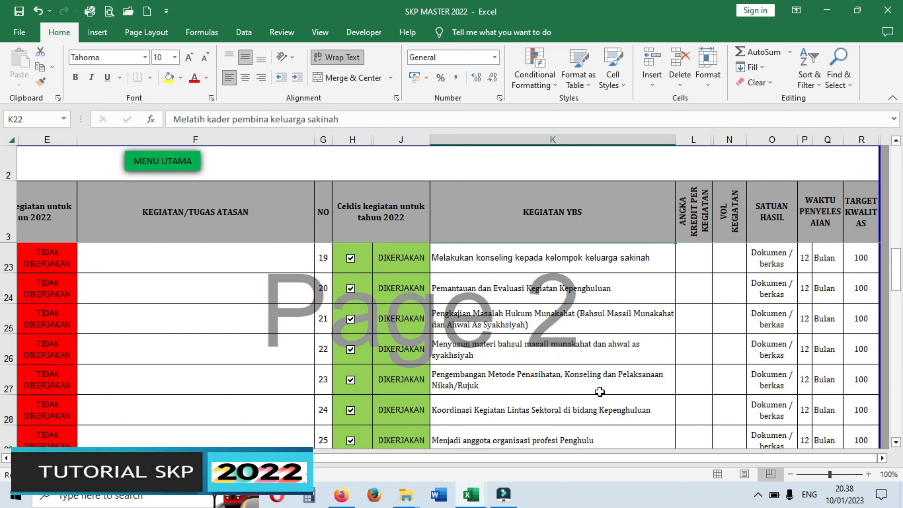
pyautogui.click(538, 421)
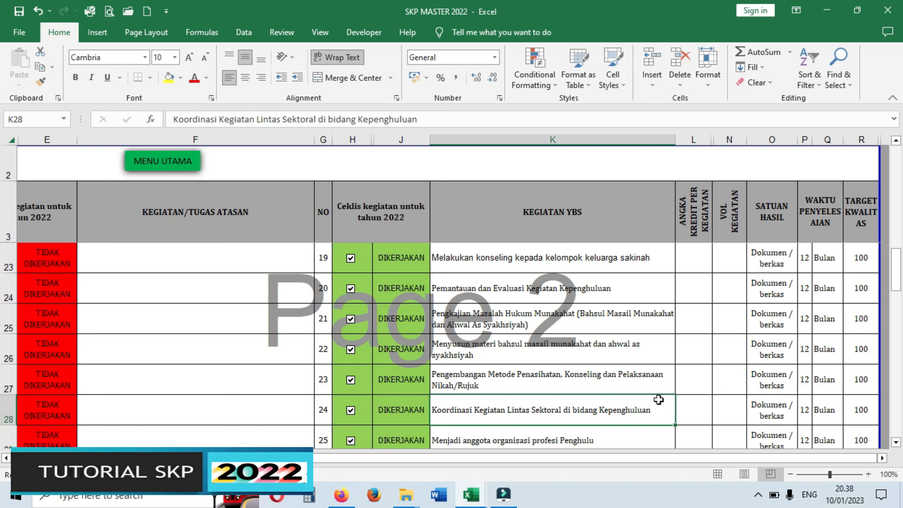
pyautogui.click(700, 399)
pyautogui.click(476, 408)
pyautogui.click(361, 418)
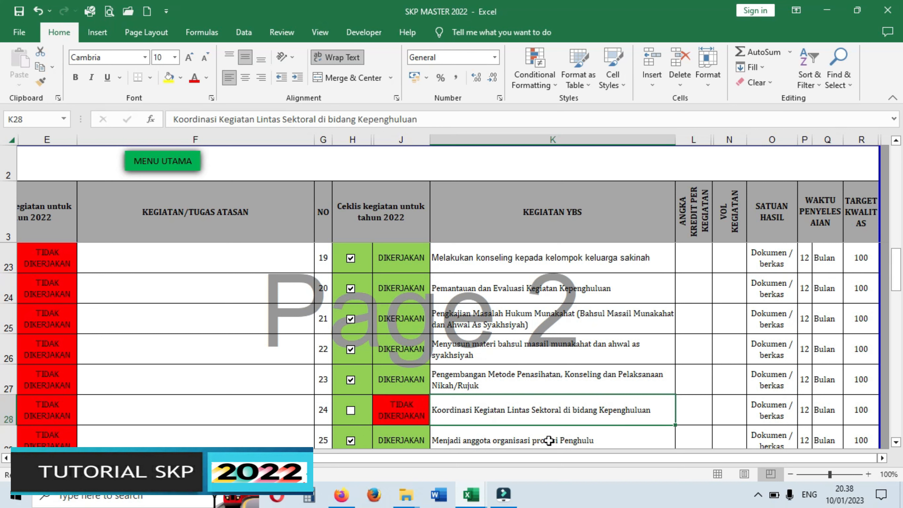
# Step: Untick employee activities 13, 16 and 17 to mark them as not carried out in 2022
pyautogui.scroll(3, 549, 441)
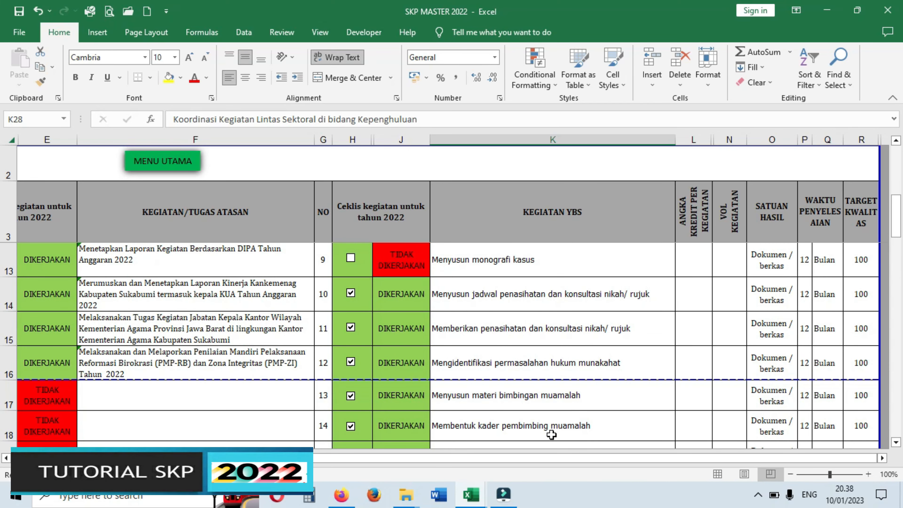
pyautogui.click(367, 409)
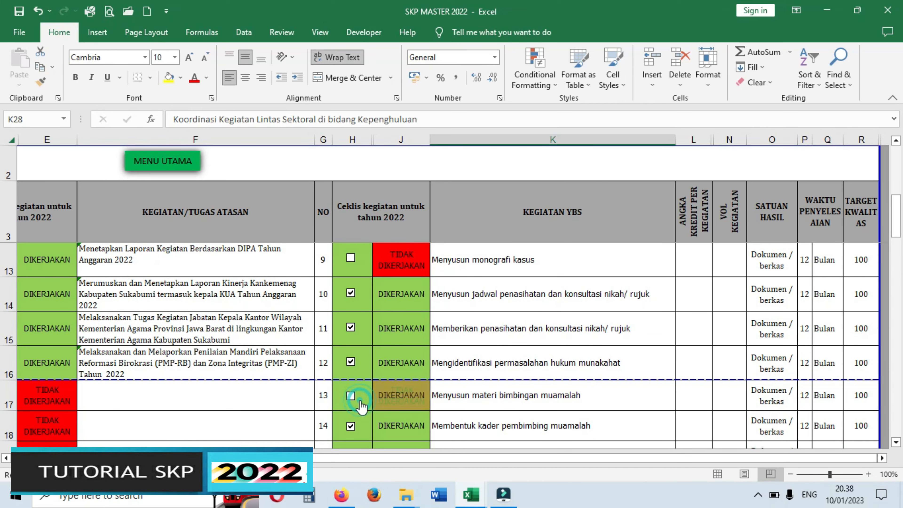
pyautogui.scroll(-2, 370, 409)
pyautogui.click(368, 329)
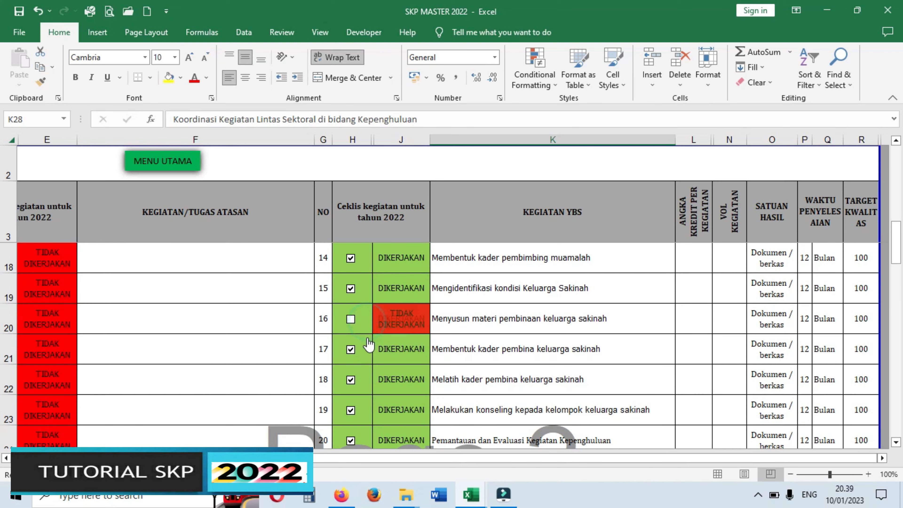
pyautogui.click(368, 360)
# Step: Untick employee activities 28 and 32, Melaksanakan pelayanan bimbingan kemasjidan, to mark them as not carried out in 2022
pyautogui.scroll(-3, 370, 409)
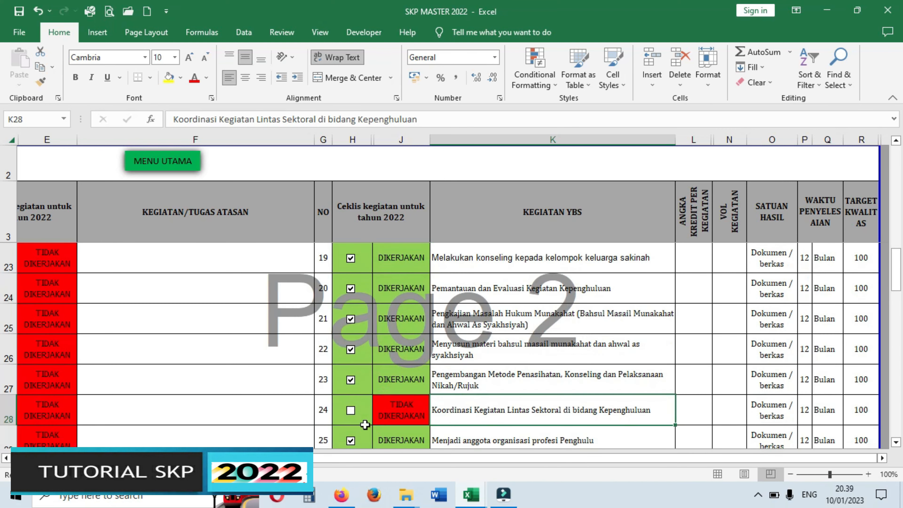
pyautogui.click(358, 382)
pyautogui.scroll(-2, 363, 421)
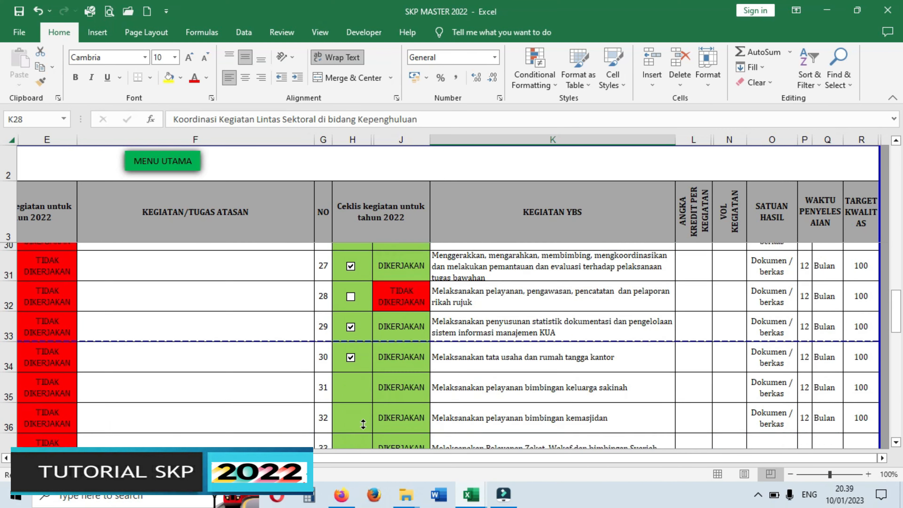
pyautogui.click(366, 351)
# Step: Examine the end of the activity list and the empty employee activity rows 48 to 50 under TUGAS TAMBAHAN
pyautogui.scroll(-2, 369, 363)
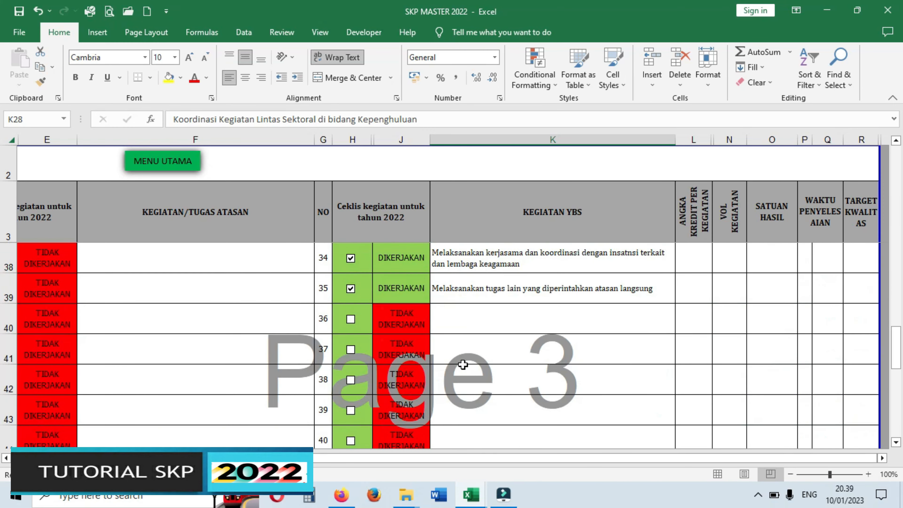
pyautogui.scroll(-3, 462, 363)
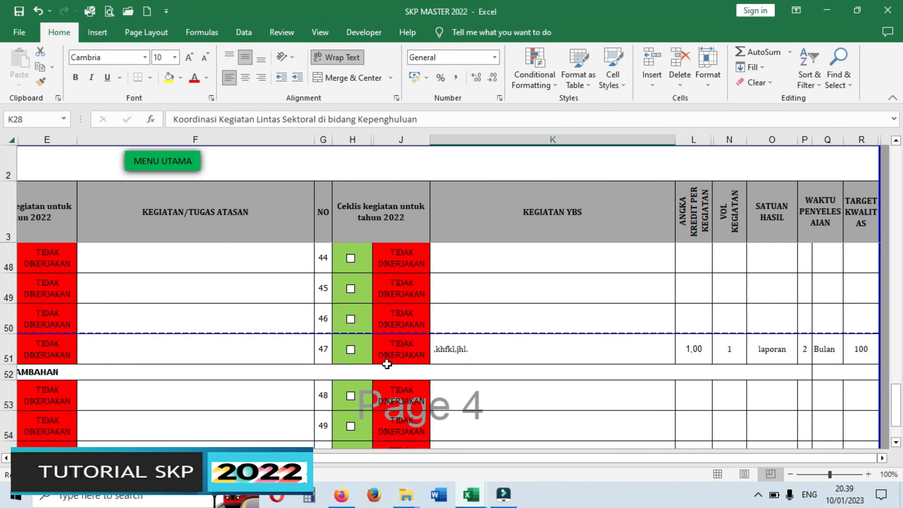
pyautogui.moveTo(460, 398); pyautogui.dragTo(465, 436)
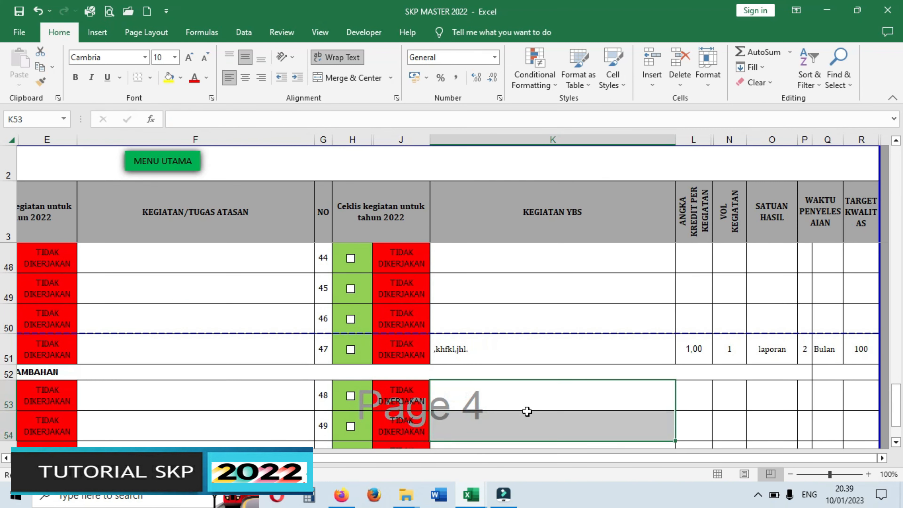
pyautogui.scroll(-2, 526, 413)
pyautogui.click(522, 260)
pyautogui.click(516, 289)
pyautogui.click(513, 308)
pyautogui.scroll(1, 470, 321)
pyautogui.click(44, 369)
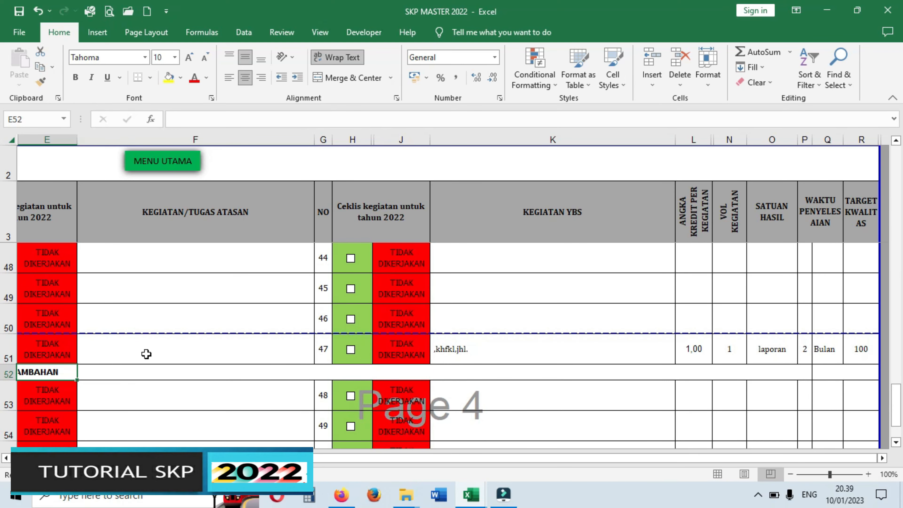
pyautogui.press('Left')
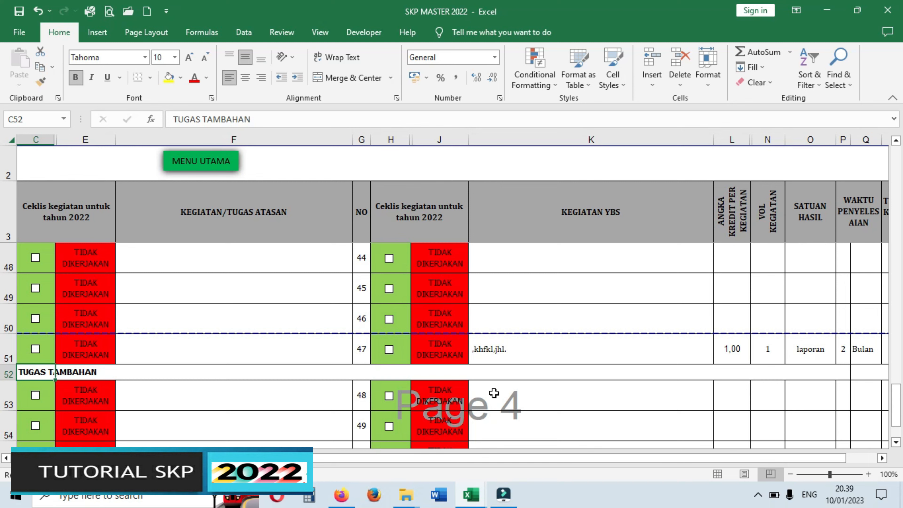
pyautogui.click(537, 401)
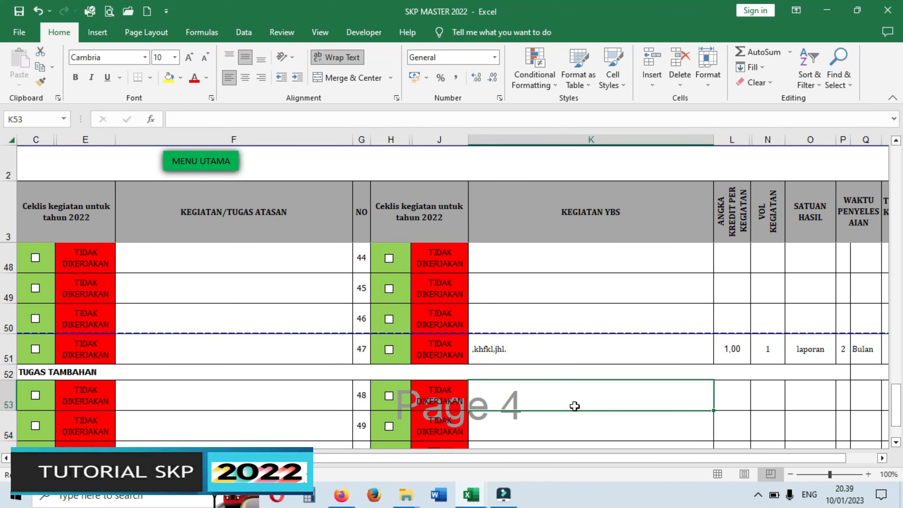
pyautogui.click(560, 425)
pyautogui.scroll(-2, 606, 406)
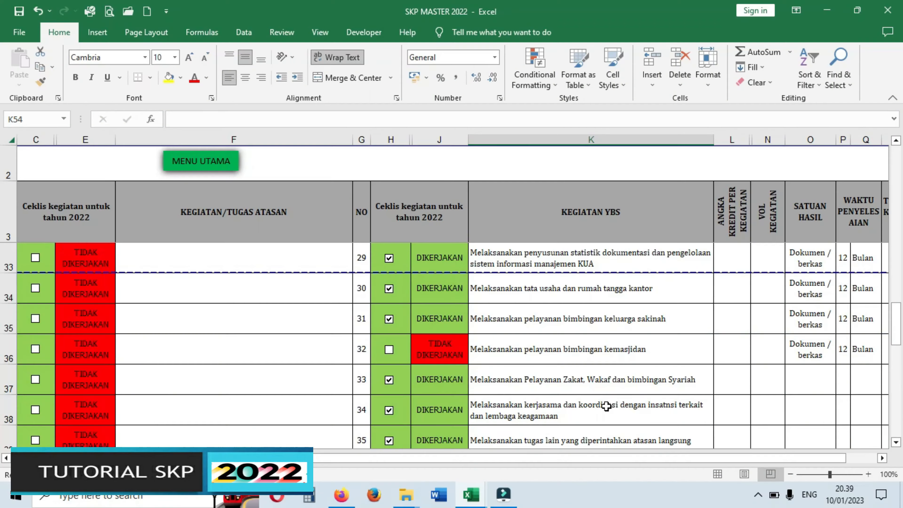
# Step: Check the credit-per-activity and activity volume entries of the first employee activities under TUGAS POKOK / UTAMA
pyautogui.scroll(8, 605, 404)
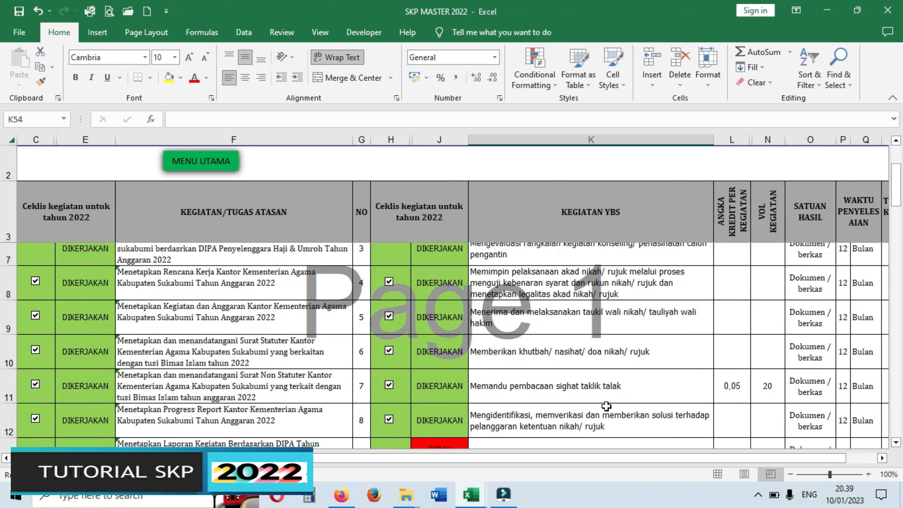
pyautogui.click(732, 278)
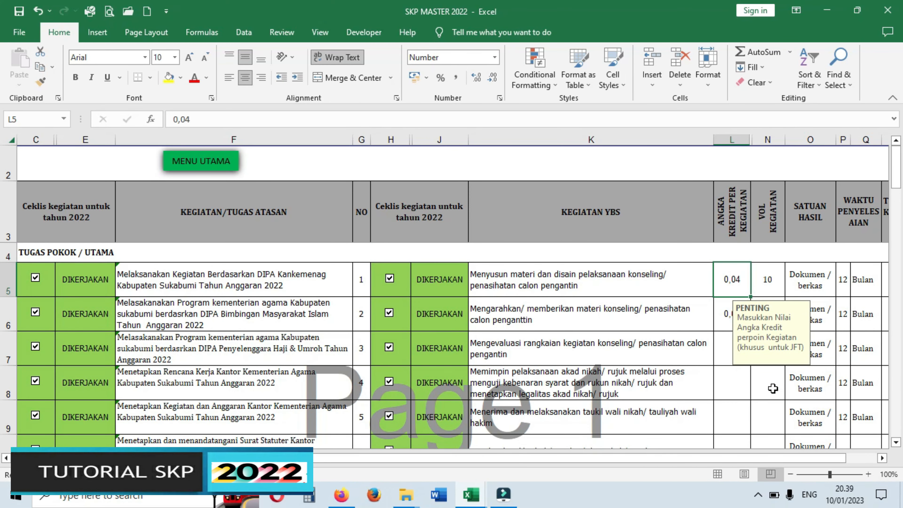
pyautogui.click(734, 382)
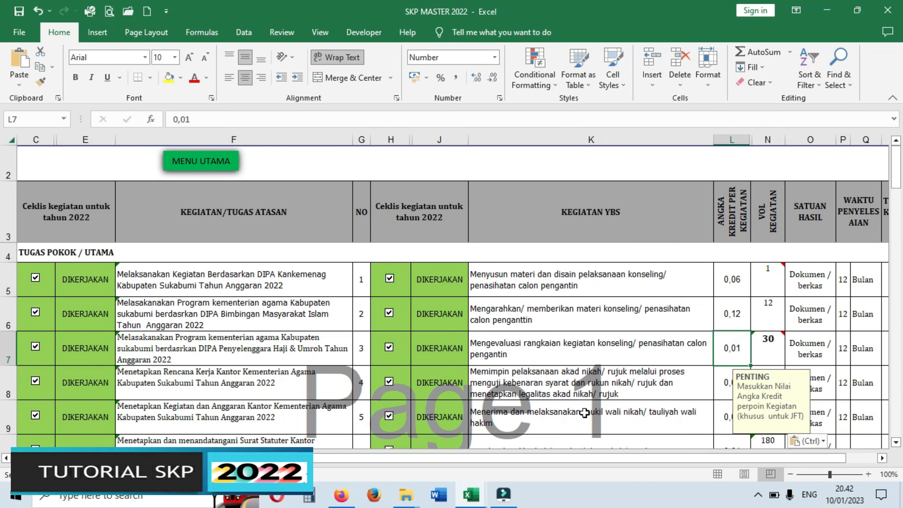
pyautogui.click(638, 302)
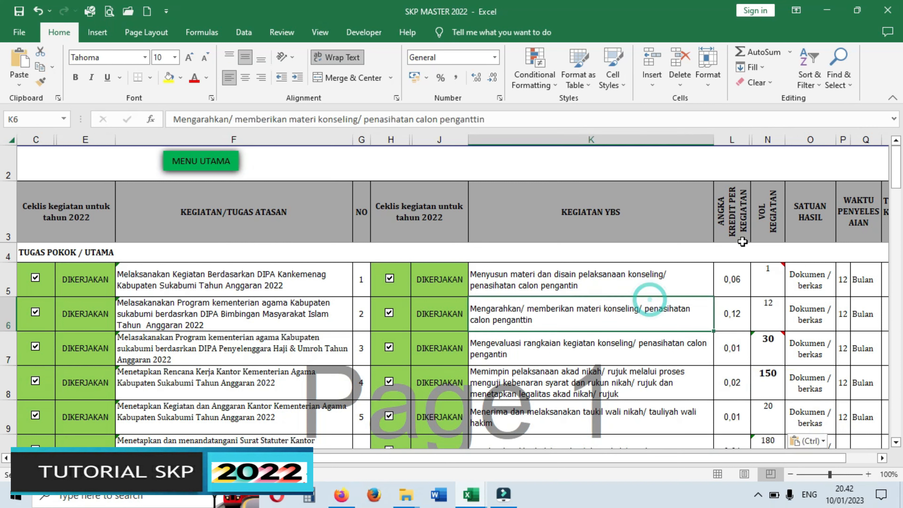
pyautogui.click(767, 281)
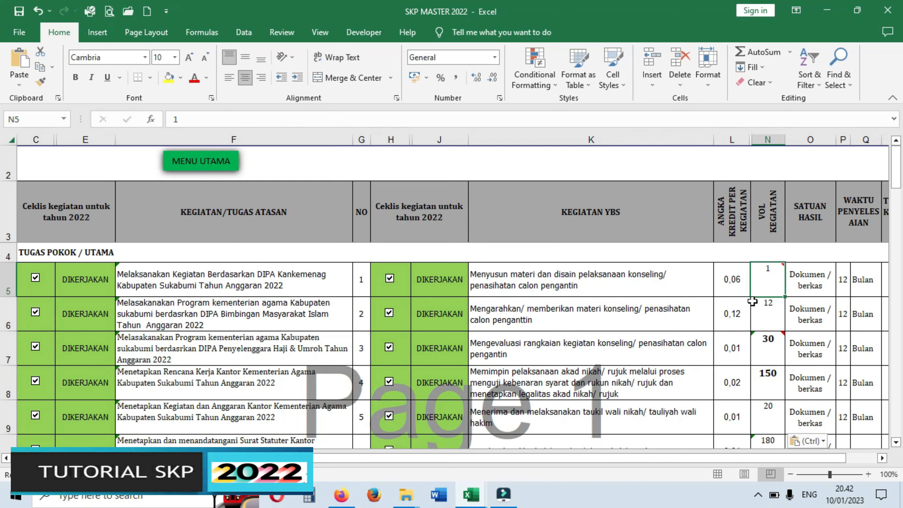
pyautogui.click(735, 273)
pyautogui.click(741, 141)
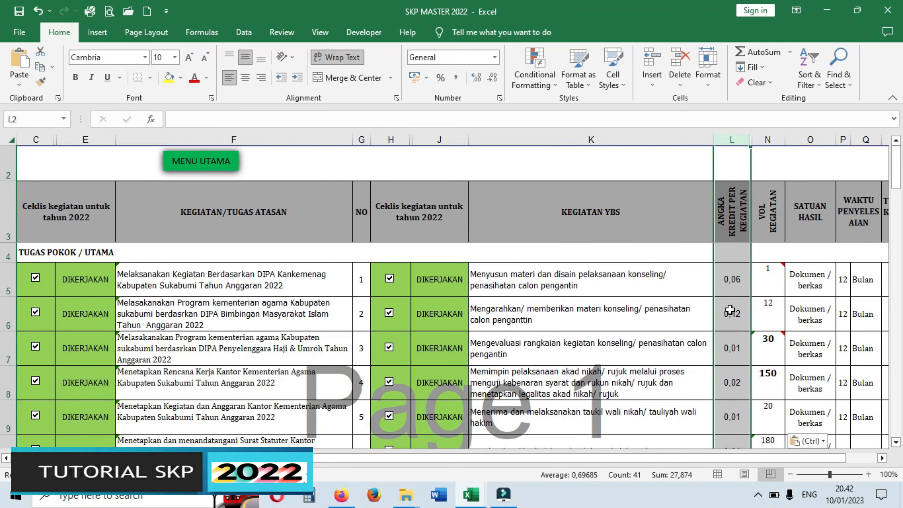
pyautogui.click(502, 290)
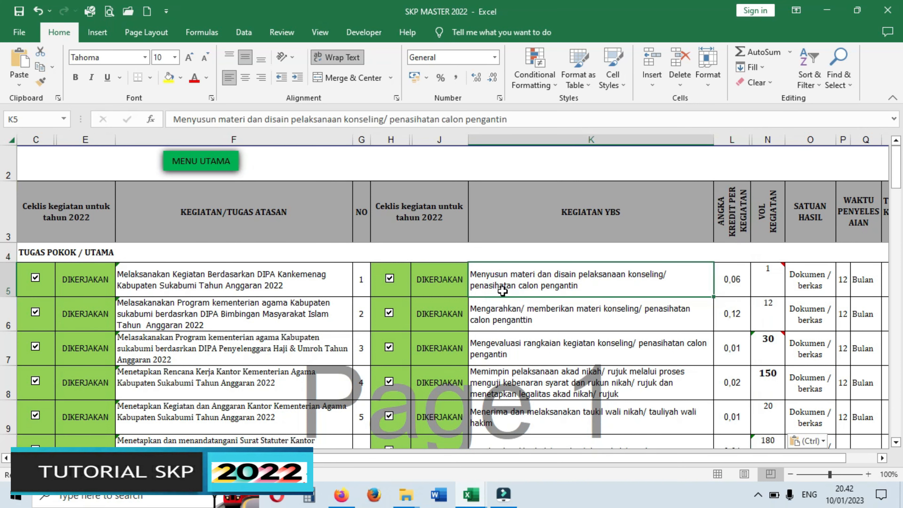
# Step: Review the credit and volume columns, L and N, through the whole employee activity list down to TUGAS TAMBAHAN
pyautogui.scroll(-2, 624, 349)
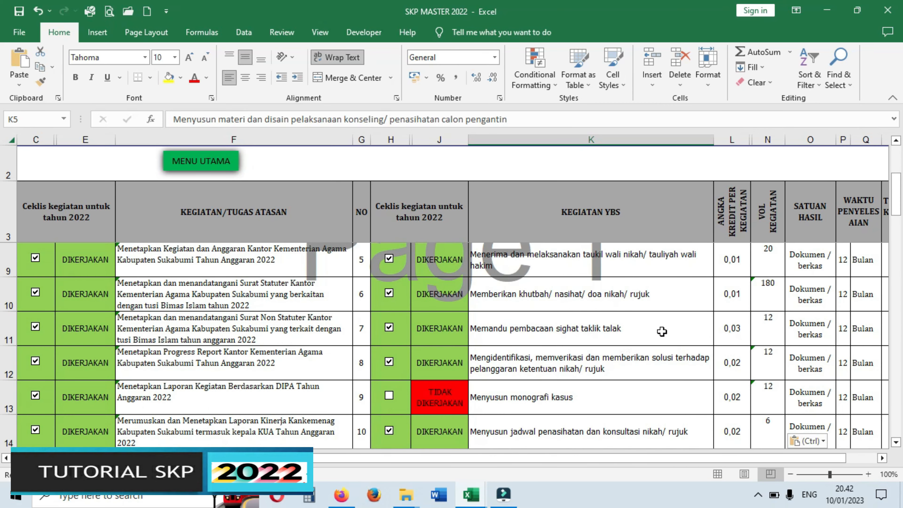
pyautogui.scroll(2, 655, 371)
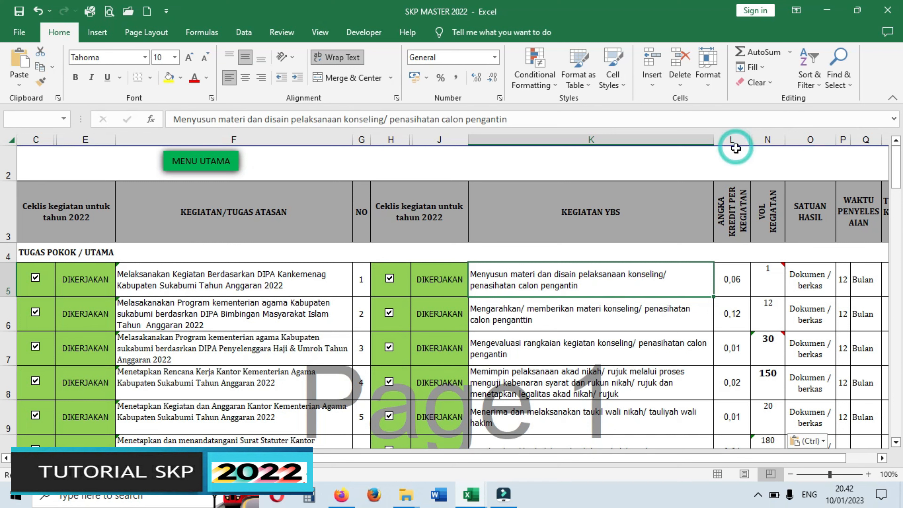
pyautogui.moveTo(732, 139); pyautogui.dragTo(764, 134)
pyautogui.click(764, 137)
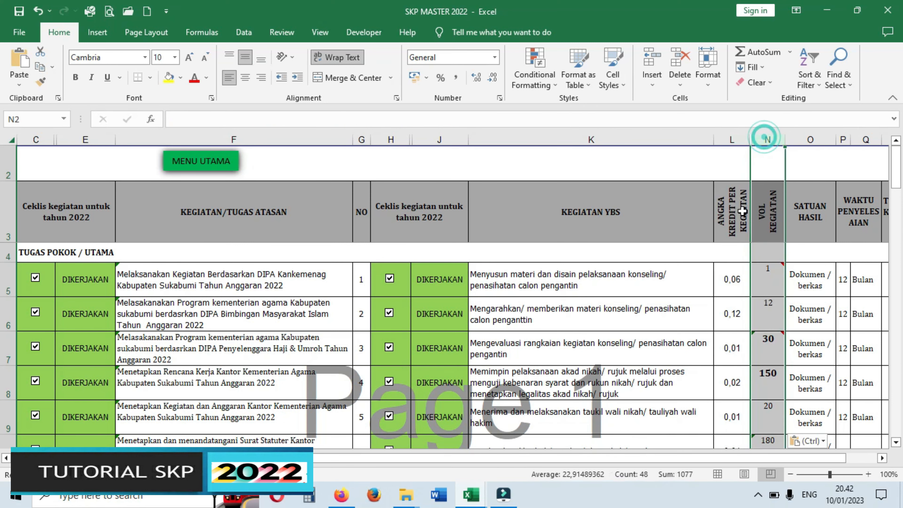
pyautogui.scroll(-2, 561, 412)
pyautogui.scroll(-5, 561, 411)
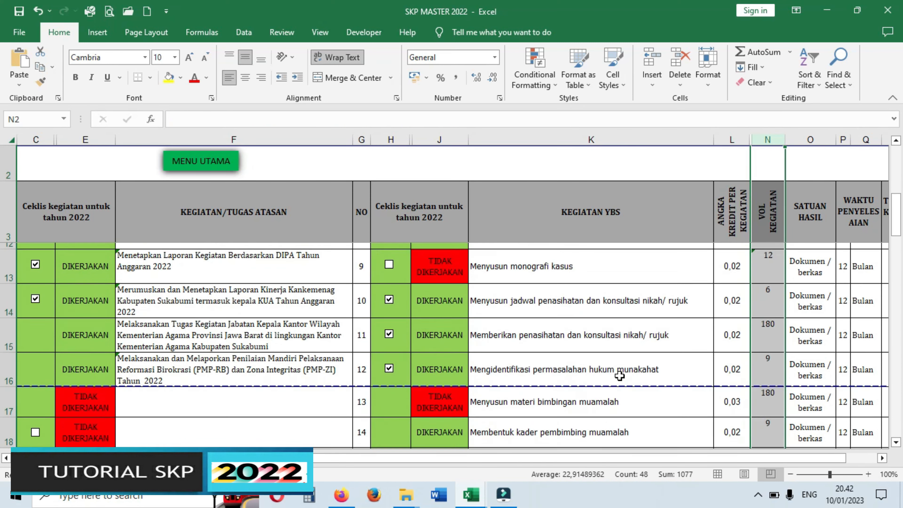
pyautogui.scroll(-6, 551, 389)
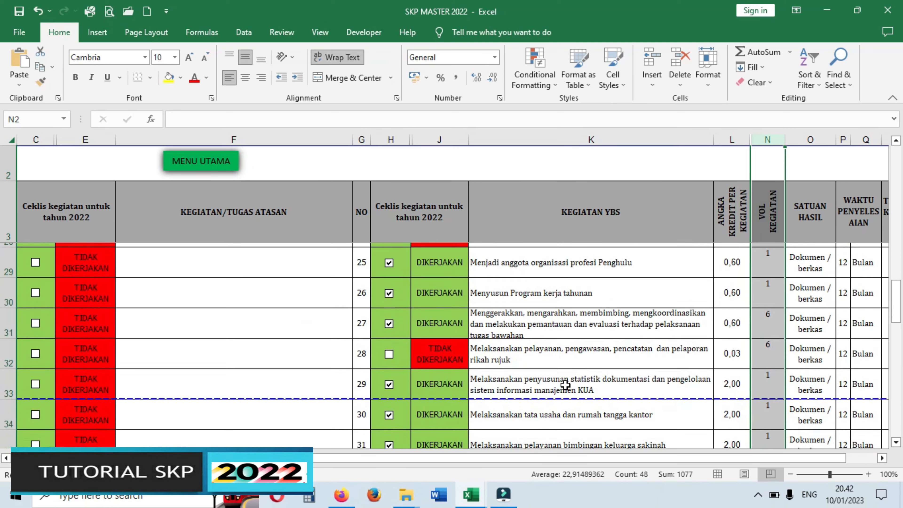
pyautogui.scroll(-2, 546, 371)
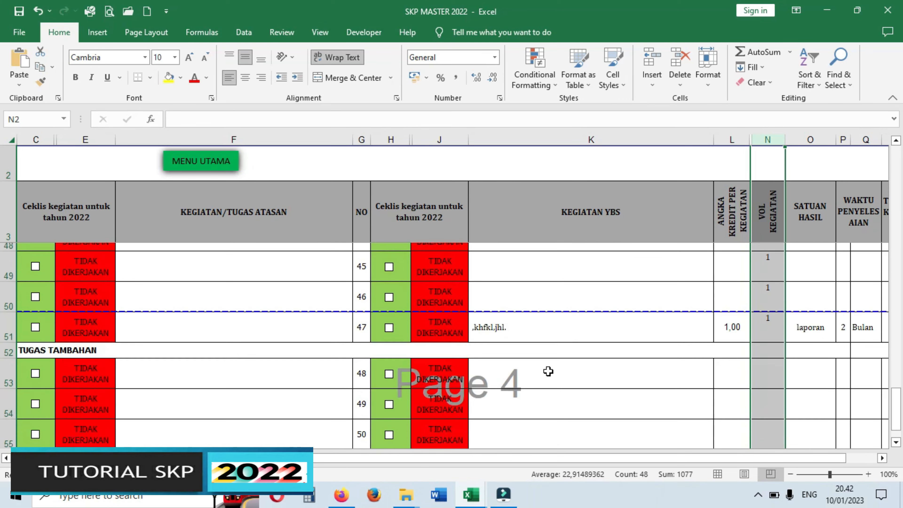
pyautogui.scroll(5, 425, 372)
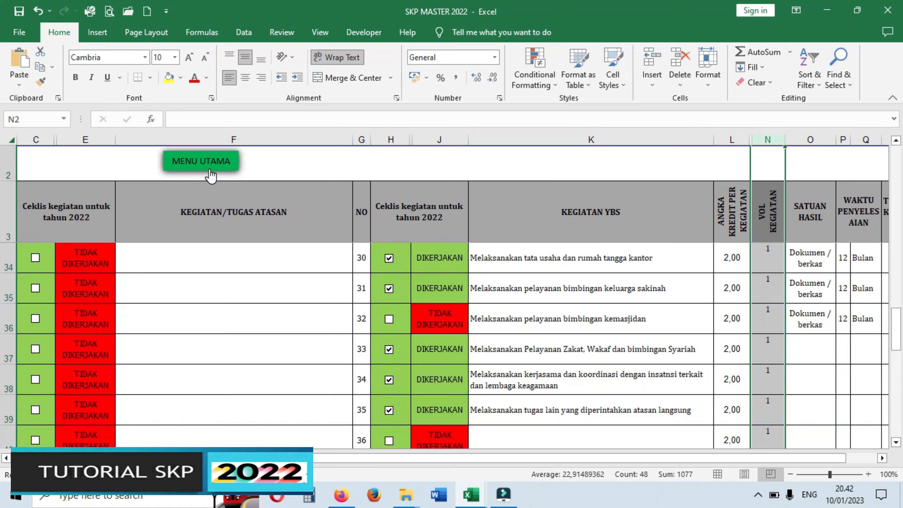
# Step: Go to the main menu, view the annual cover sheet COVER TAHUNAN and return to the main menu
pyautogui.click(209, 167)
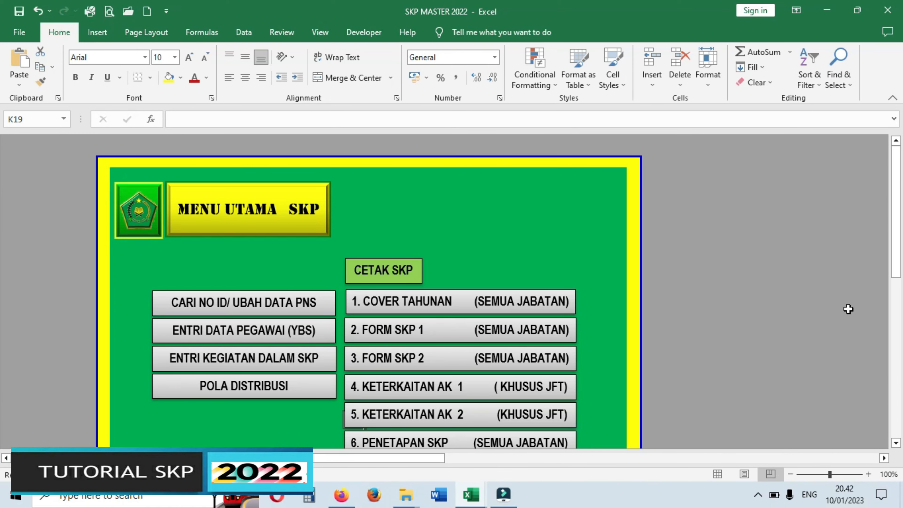
pyautogui.click(447, 297)
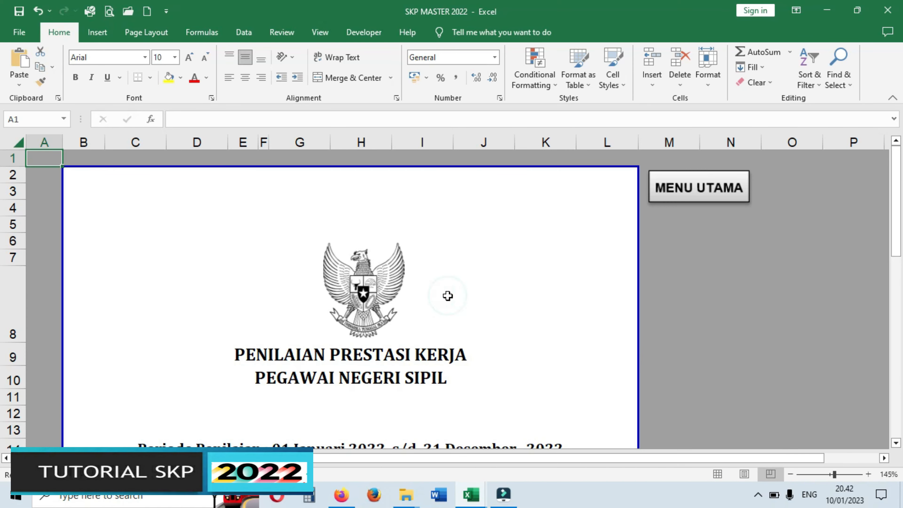
pyautogui.scroll(-4, 503, 295)
pyautogui.scroll(4, 665, 209)
pyautogui.click(695, 186)
# Step: Open FORM SKP 1 and look over its employee data, distribution curve and main performance rows up to activity 9
pyautogui.click(425, 329)
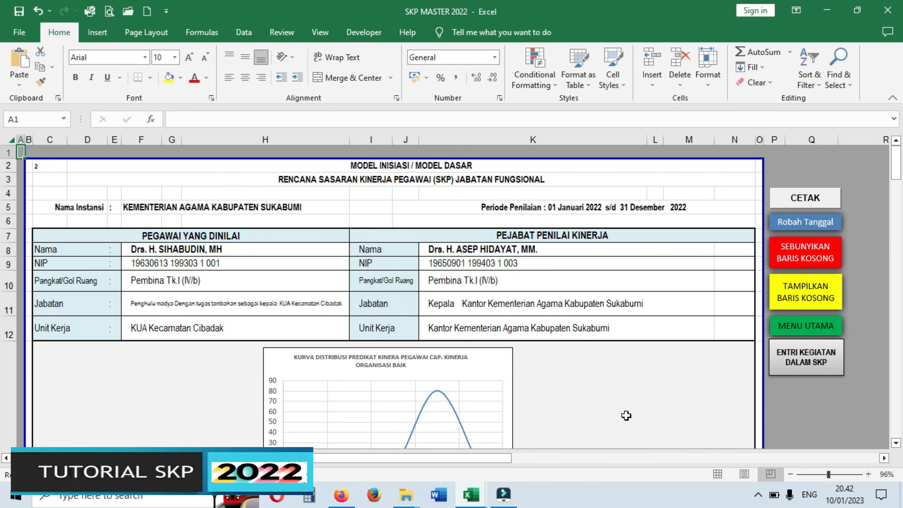
pyautogui.scroll(-3, 632, 389)
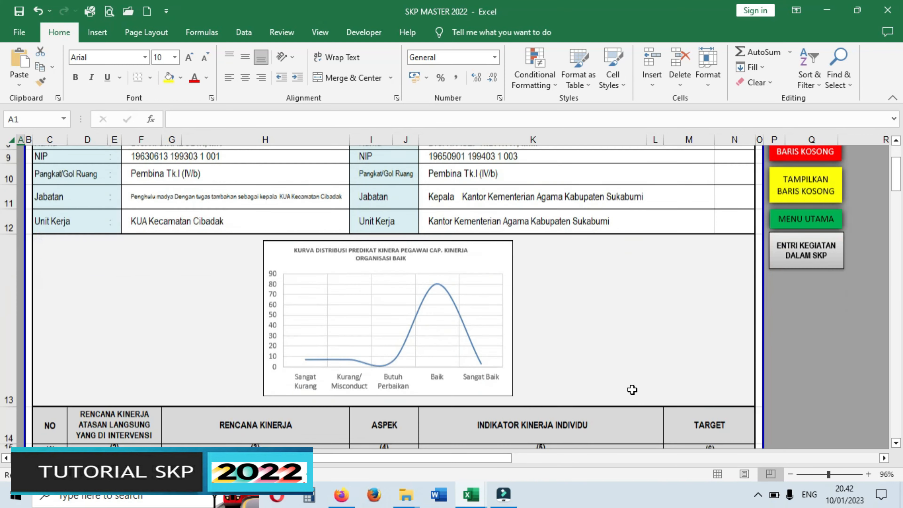
pyautogui.scroll(-1, 632, 390)
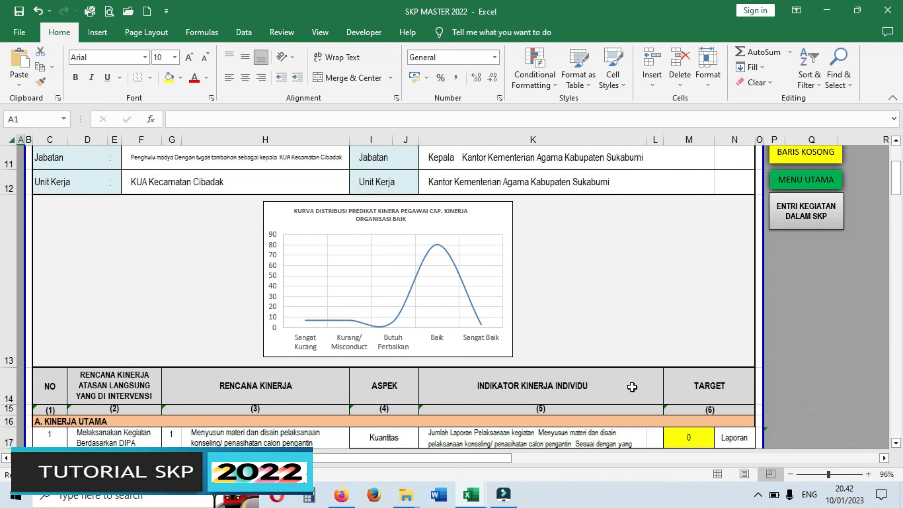
pyautogui.scroll(-3, 607, 319)
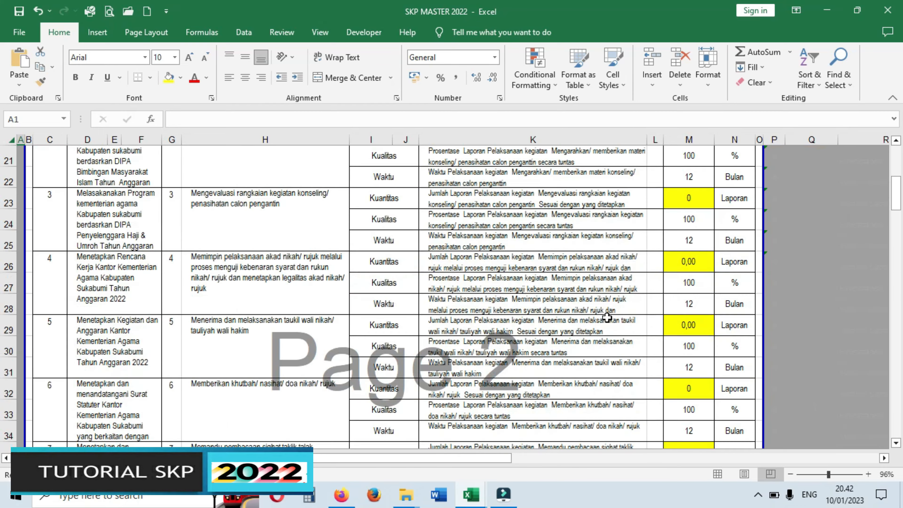
pyautogui.scroll(2, 486, 274)
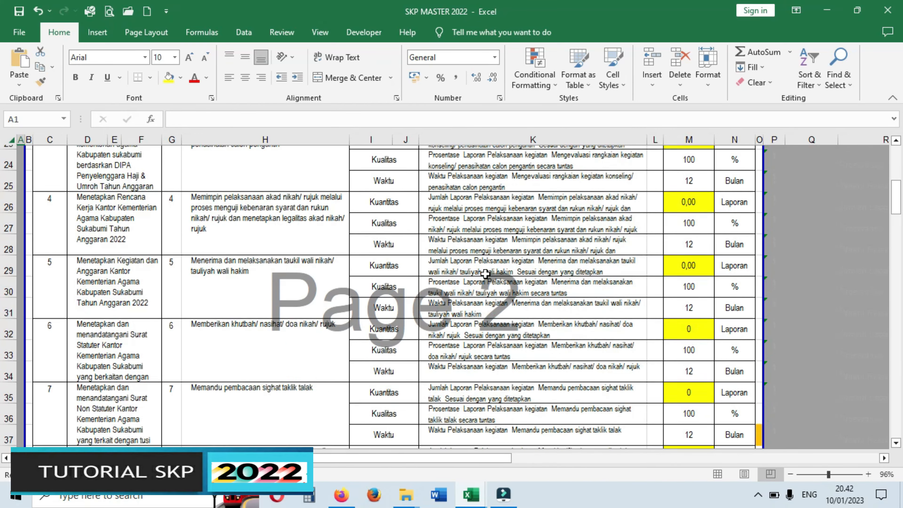
pyautogui.scroll(-7, 485, 274)
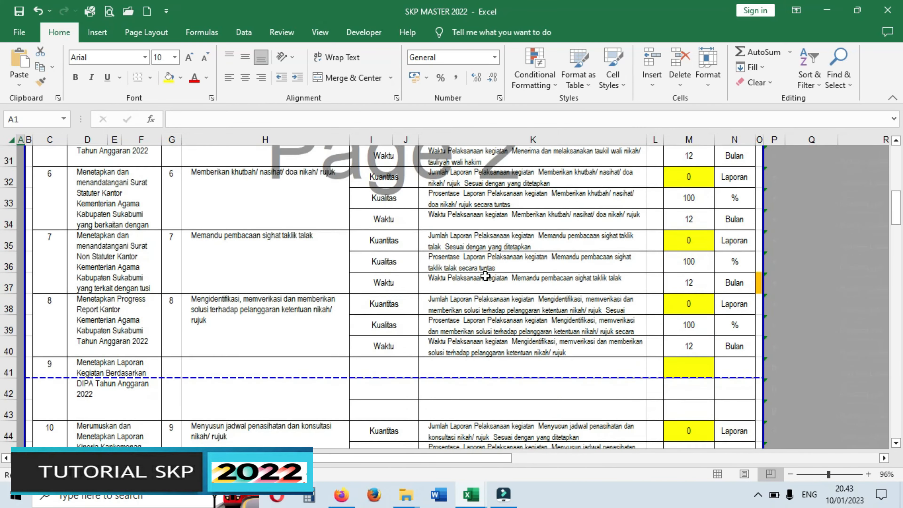
# Step: Examine the blank activity rows scattered through FORM SKP 1, including rows 53, 62 and 98, down to the signature block
pyautogui.moveTo(9, 266); pyautogui.dragTo(8, 350)
pyautogui.scroll(-3, 520, 297)
pyautogui.scroll(-1, 520, 297)
pyautogui.scroll(-3, 416, 298)
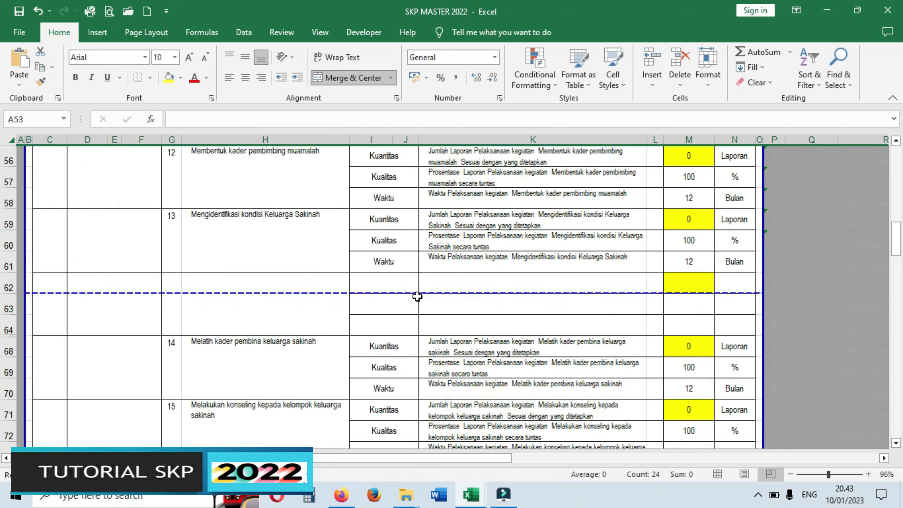
pyautogui.moveTo(9, 285); pyautogui.dragTo(6, 344)
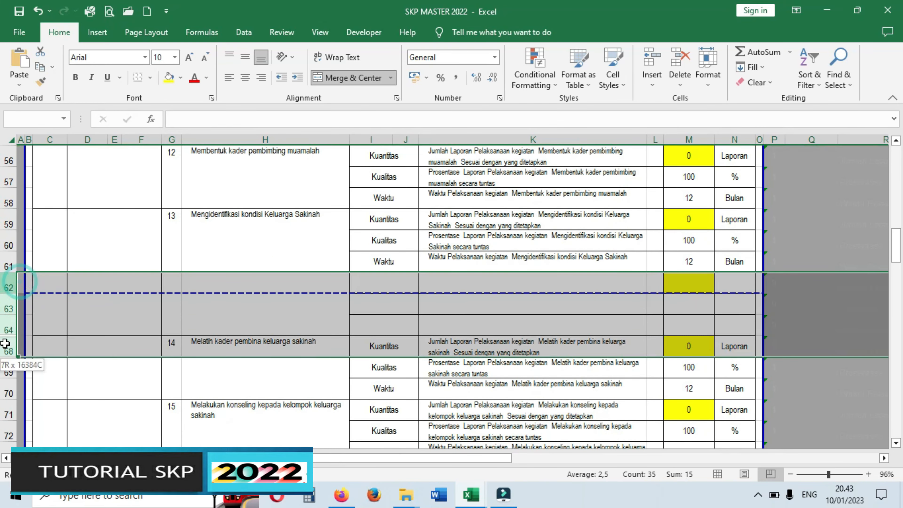
pyautogui.scroll(-3, 342, 326)
pyautogui.scroll(-9, 202, 322)
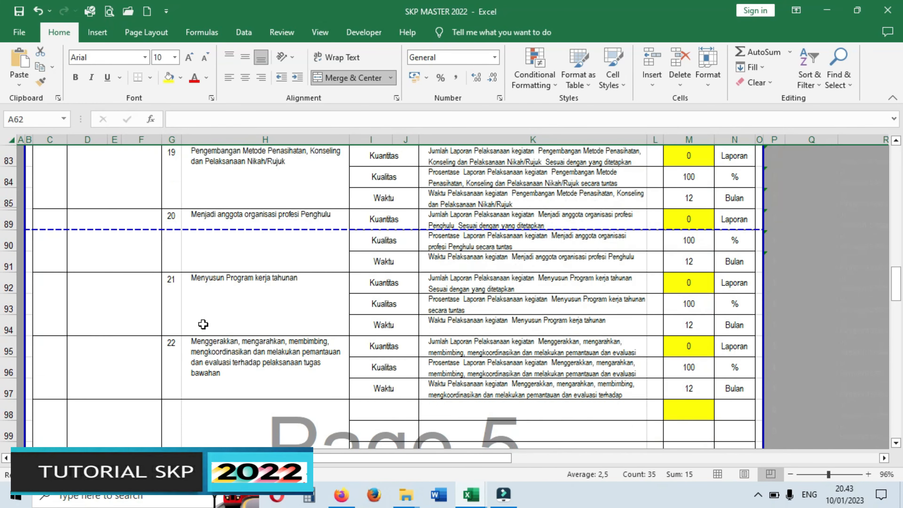
pyautogui.moveTo(7, 241); pyautogui.dragTo(7, 285)
pyautogui.scroll(-3, 483, 349)
pyautogui.scroll(-8, 483, 349)
pyautogui.scroll(10, 484, 346)
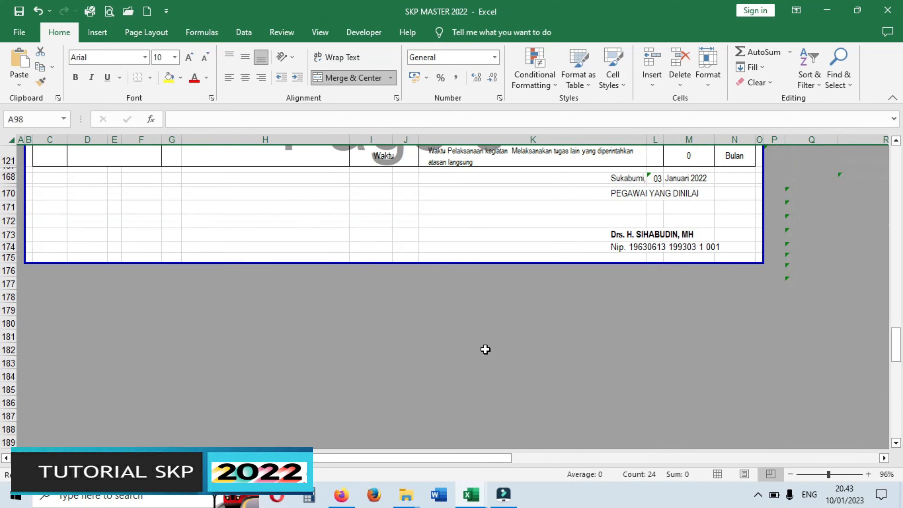
pyautogui.scroll(20, 710, 311)
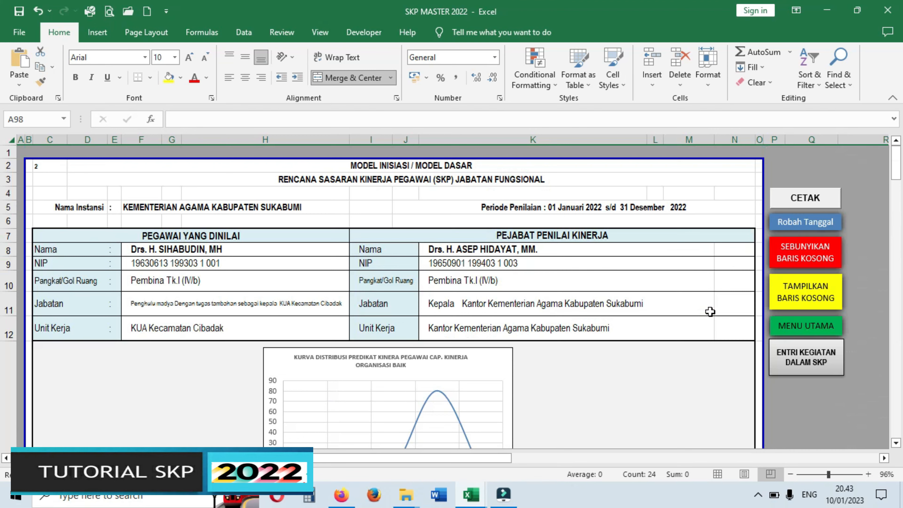
# Step: Show all empty rows in FORM SKP 1 and look through the form down to its signature block
pyautogui.click(815, 292)
pyautogui.scroll(-20, 719, 371)
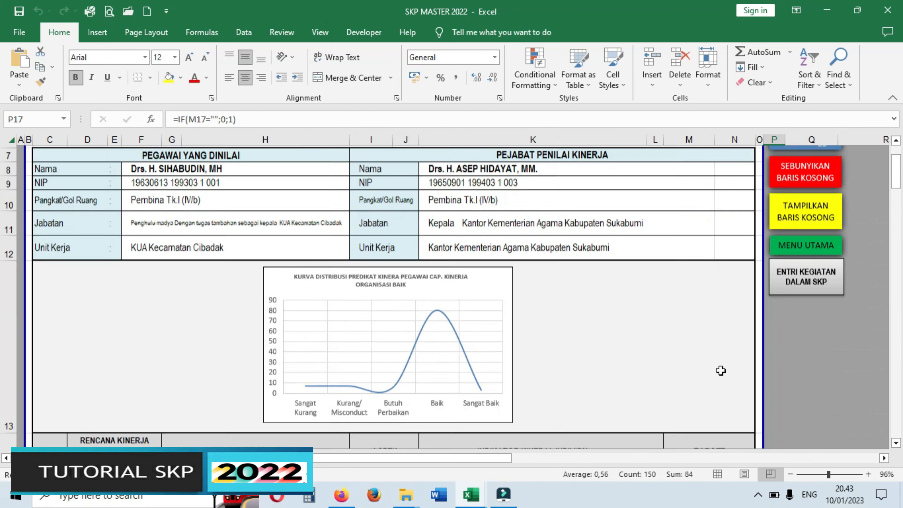
pyautogui.scroll(-18, 664, 377)
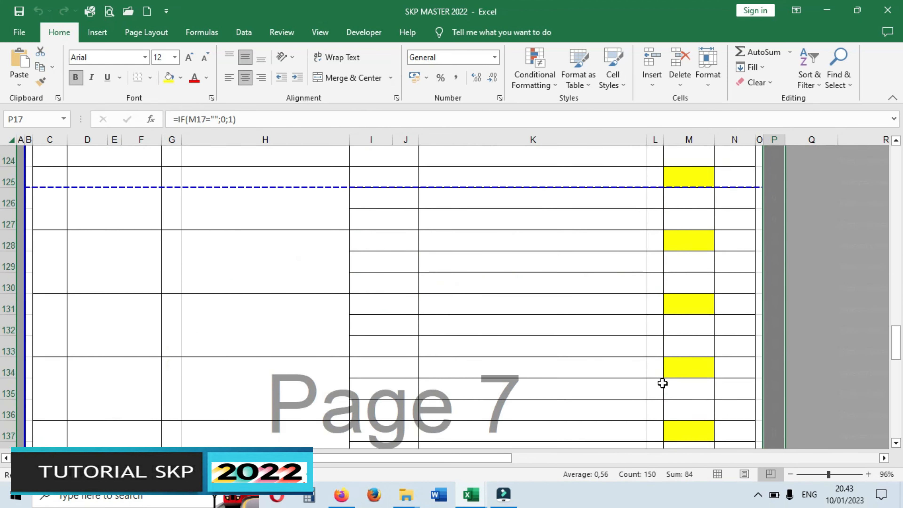
pyautogui.scroll(-5, 592, 405)
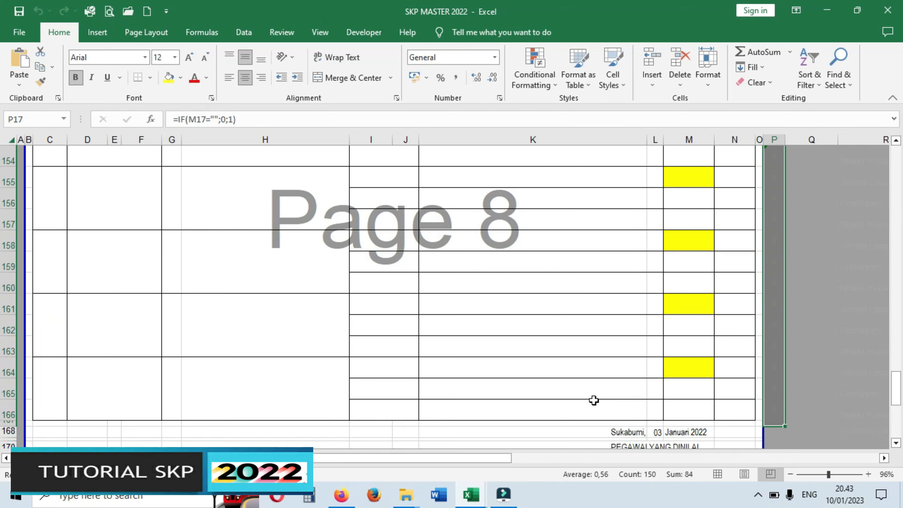
pyautogui.scroll(-3, 596, 399)
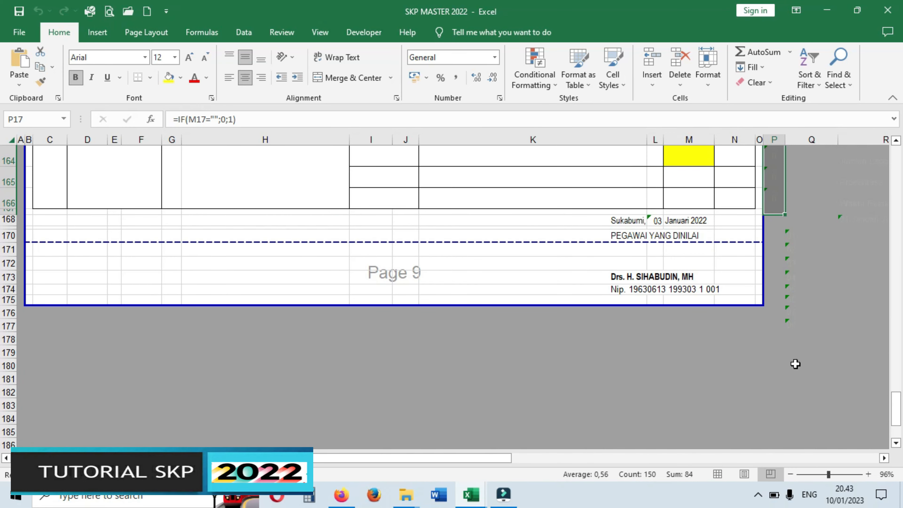
pyautogui.scroll(20, 795, 364)
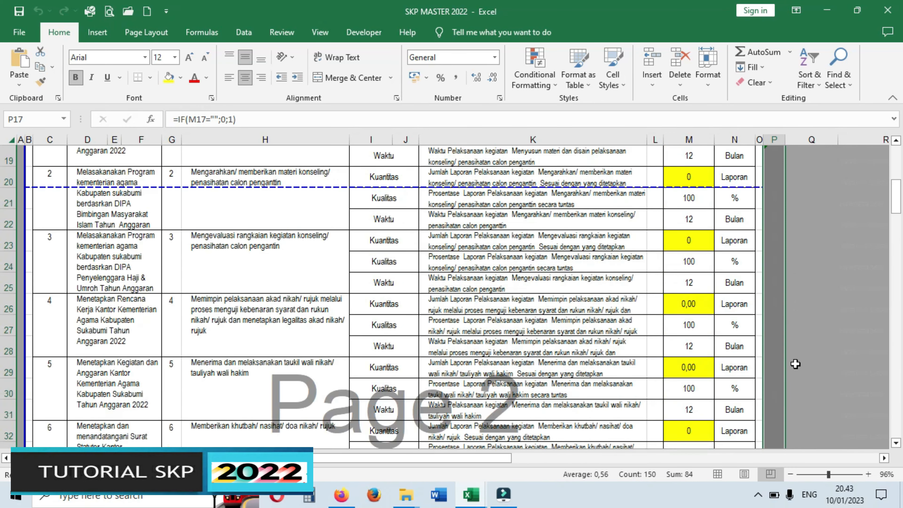
pyautogui.scroll(10, 795, 364)
pyautogui.scroll(-8, 632, 403)
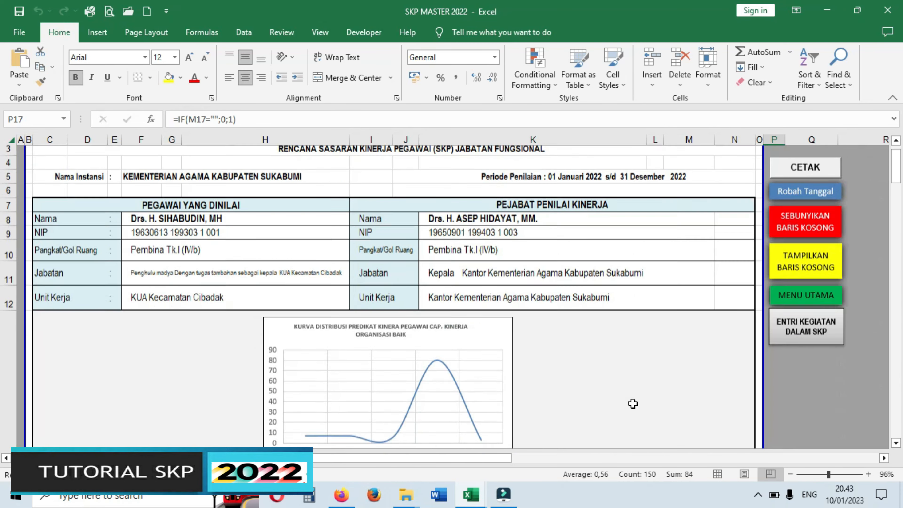
pyautogui.scroll(-8, 633, 403)
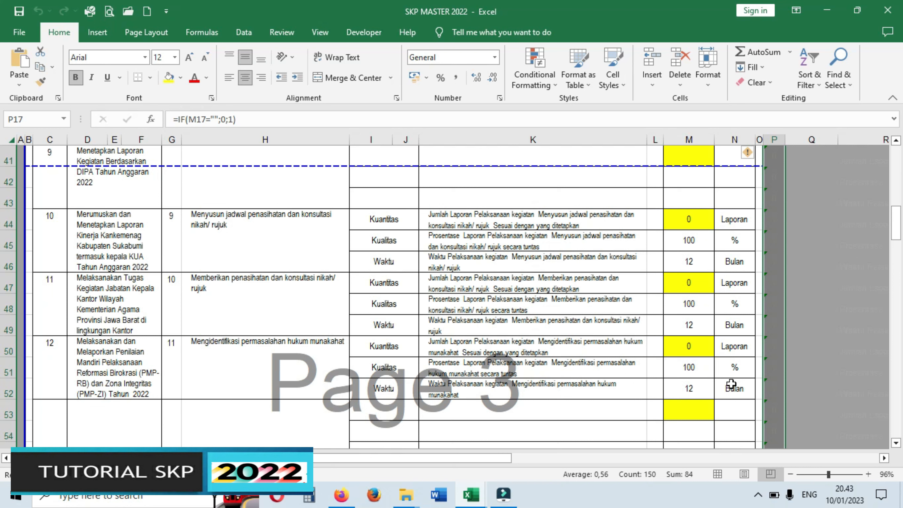
pyautogui.scroll(12, 824, 372)
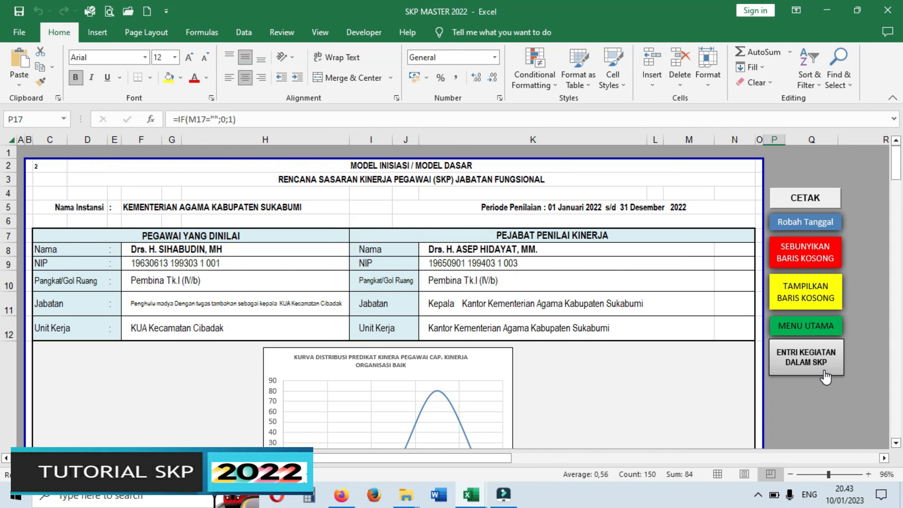
# Step: Check the blank indicator cells of FORM SKP 1 at rows 41 to 43 and rows 53 to 55
pyautogui.click(843, 408)
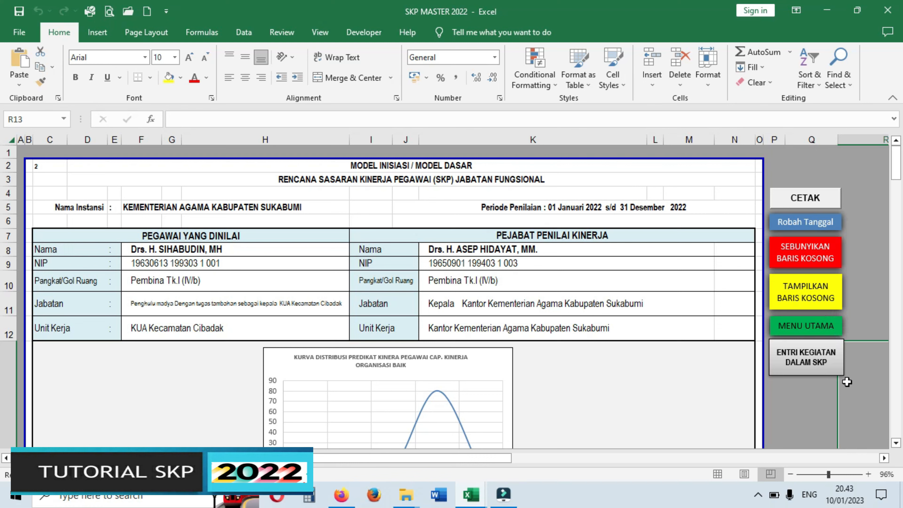
pyautogui.click(867, 249)
pyautogui.scroll(-12, 654, 351)
pyautogui.scroll(-5, 654, 351)
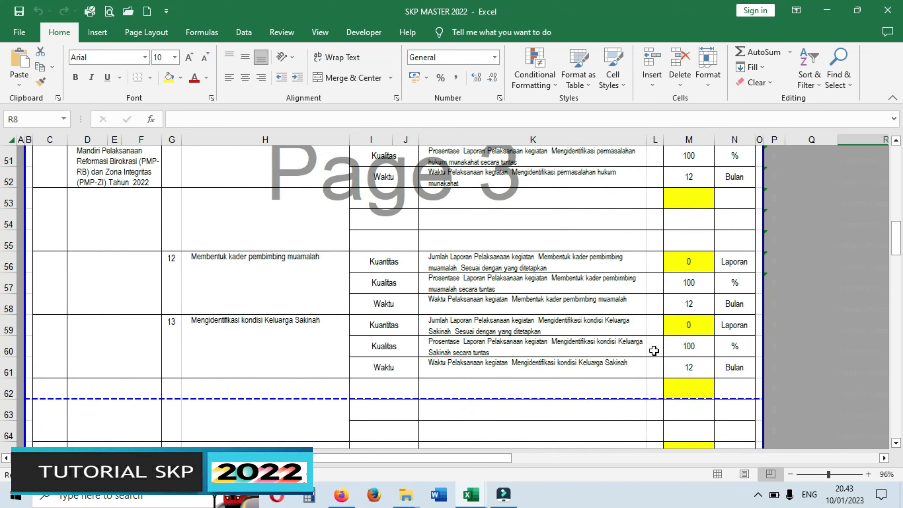
pyautogui.scroll(7, 654, 351)
pyautogui.click(546, 368)
pyautogui.click(546, 387)
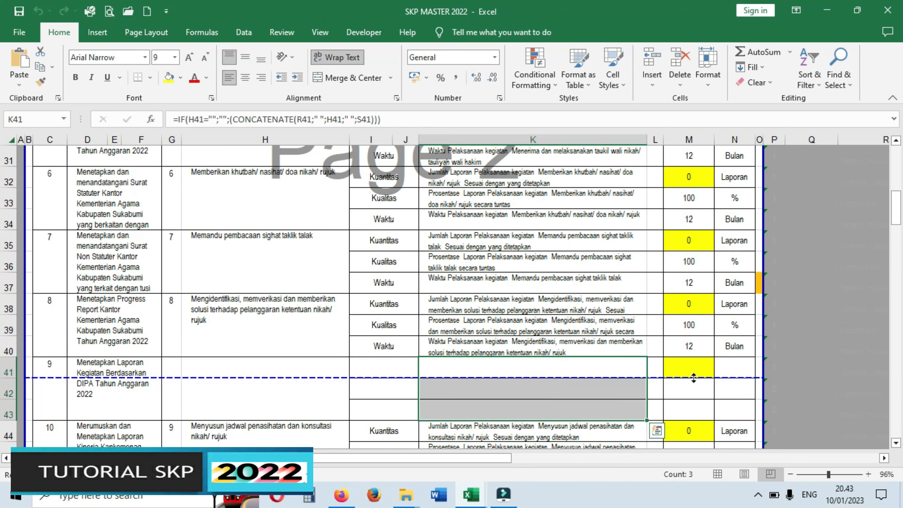
pyautogui.scroll(-3, 693, 377)
pyautogui.click(576, 411)
pyautogui.moveTo(574, 436); pyautogui.dragTo(566, 371)
pyautogui.scroll(5, 710, 309)
pyautogui.scroll(10, 710, 309)
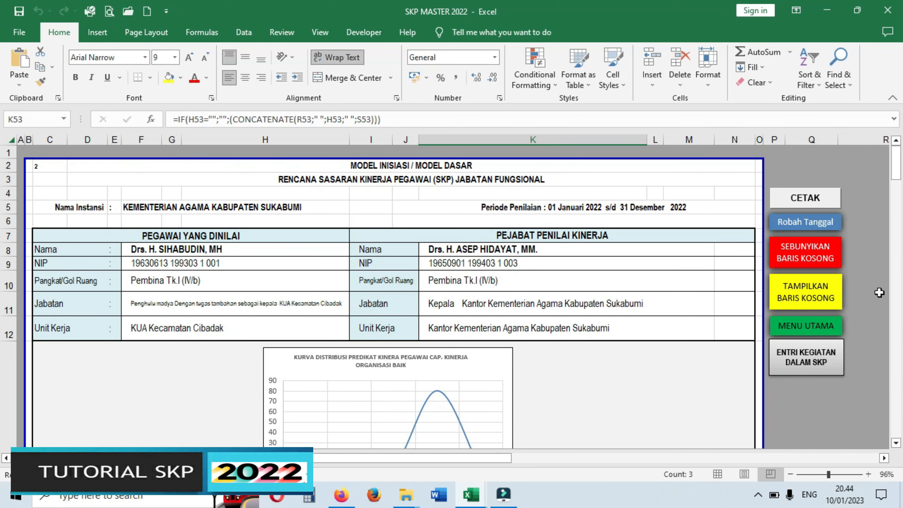
# Step: Hide the empty rows in FORM SKP 1 and check the numbered activities down to activity 24
pyautogui.click(878, 272)
pyautogui.click(808, 264)
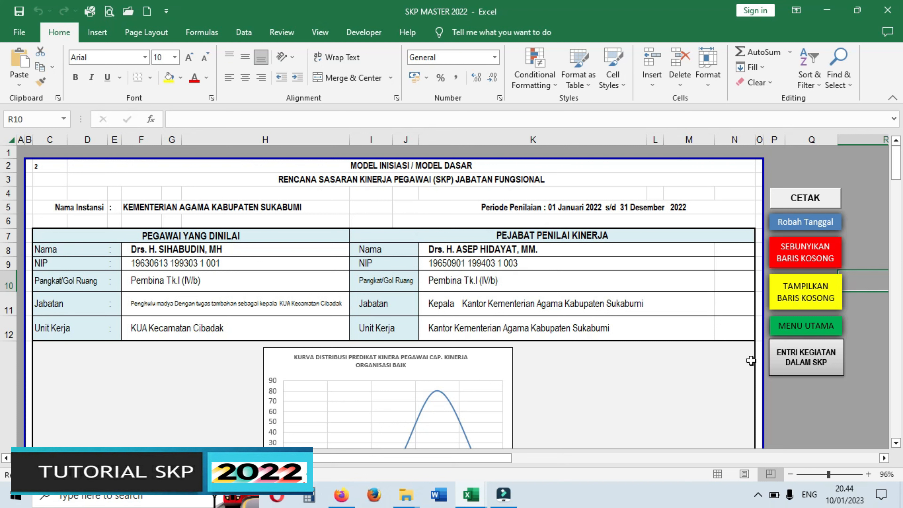
pyautogui.scroll(-20, 735, 302)
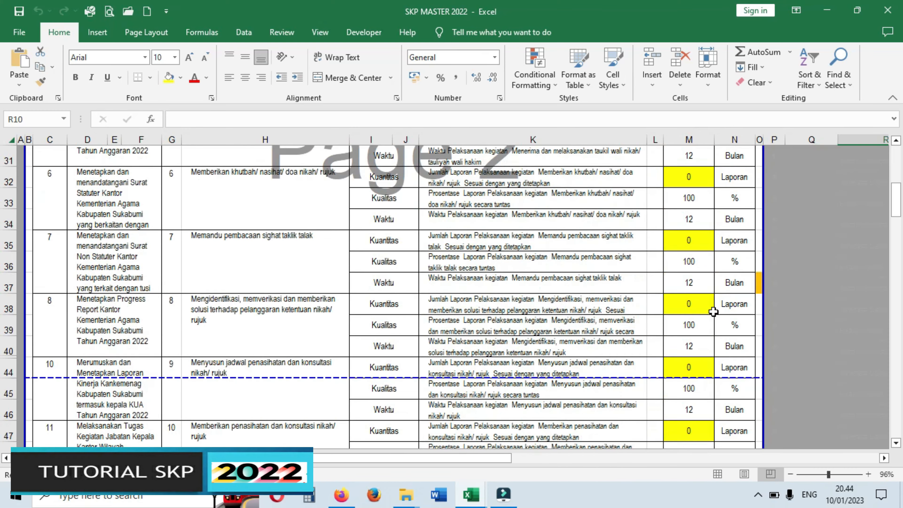
pyautogui.scroll(-13, 708, 313)
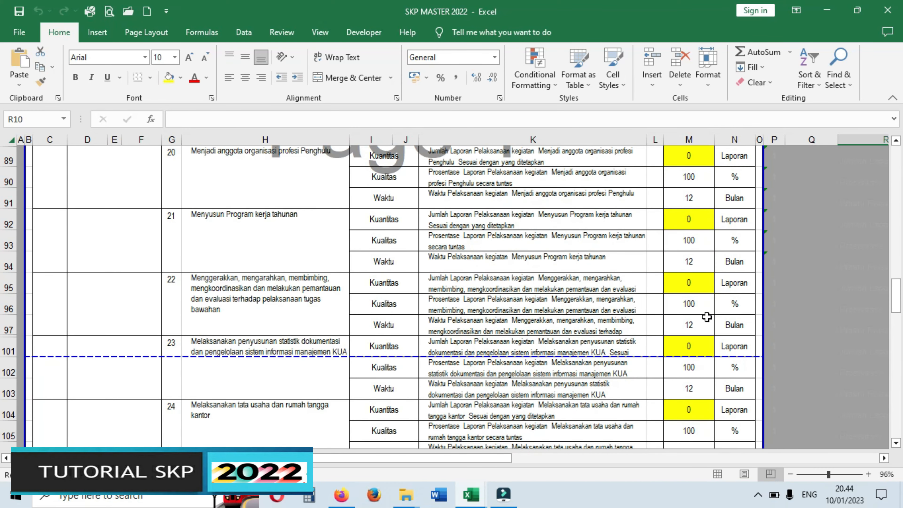
pyautogui.scroll(20, 368, 424)
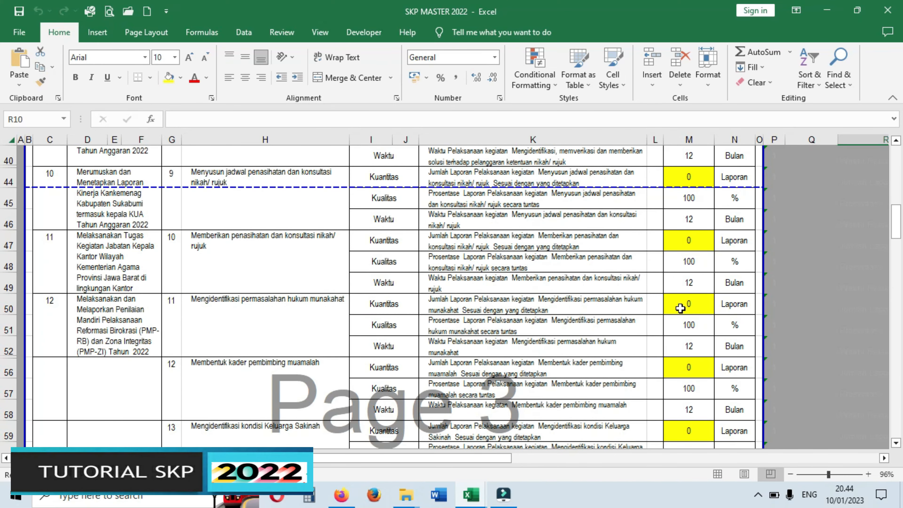
pyautogui.scroll(12, 772, 308)
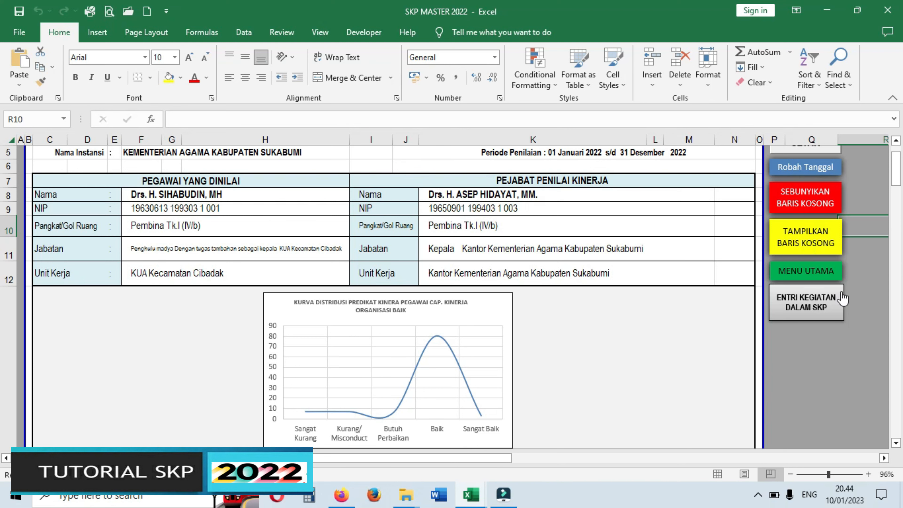
# Step: Show the empty rows of FORM SKP 1 once more, hide them again and recheck the form
pyautogui.click(820, 245)
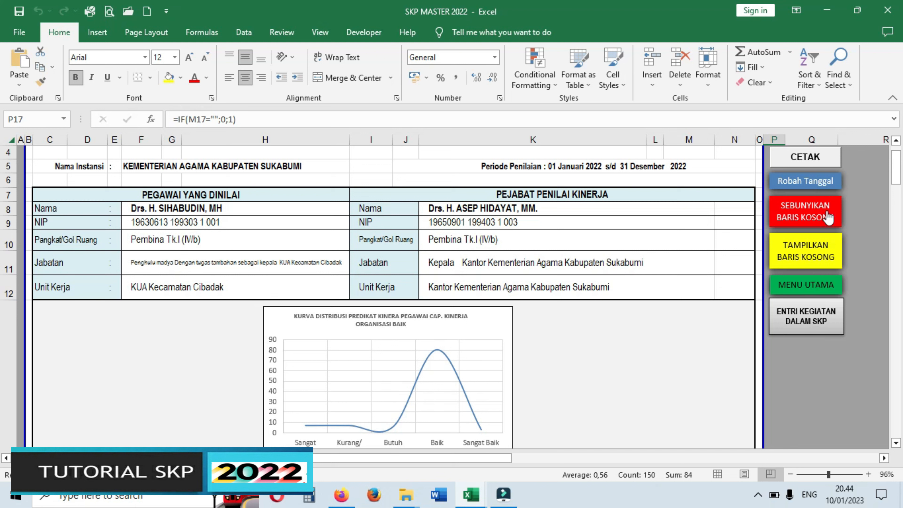
pyautogui.click(801, 213)
pyautogui.scroll(-15, 821, 415)
pyautogui.scroll(20, 749, 403)
pyautogui.scroll(-5, 761, 383)
pyautogui.scroll(-2, 747, 356)
pyautogui.scroll(6, 719, 306)
pyautogui.scroll(-2, 687, 403)
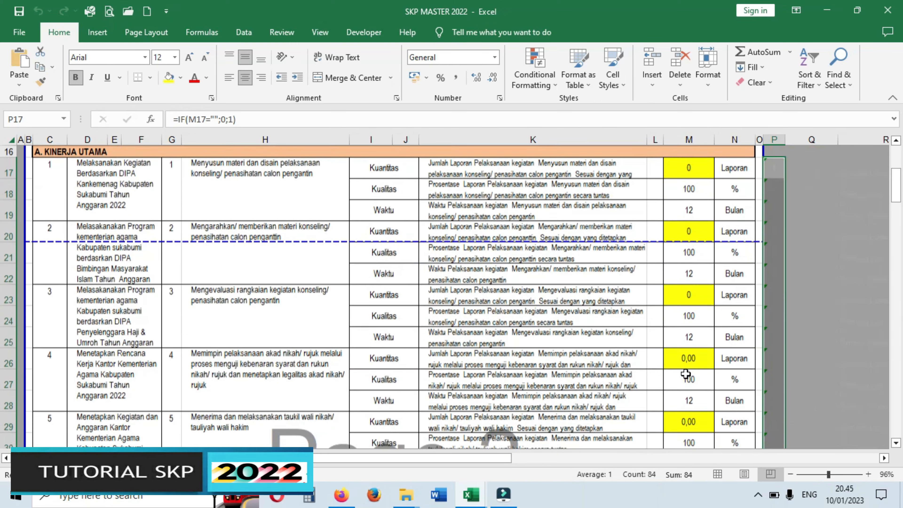
# Step: Inspect the TARGET column formulas of activities 1 to 3 under KINERJA UTAMA, covering quantity, quality and time
pyautogui.click(684, 173)
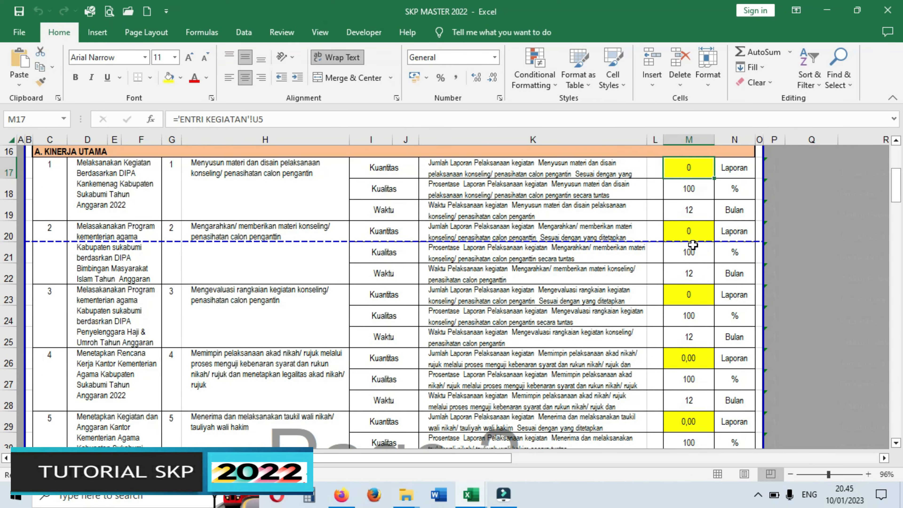
pyautogui.click(693, 232)
pyautogui.click(697, 253)
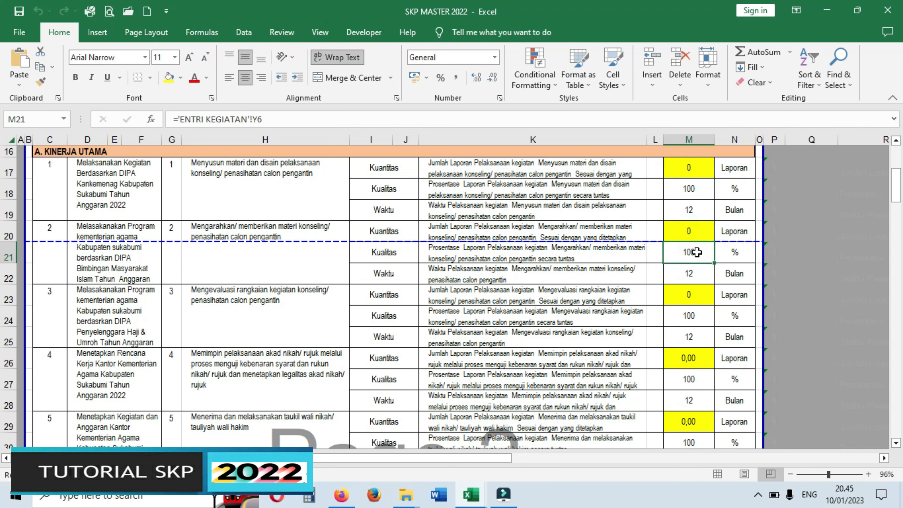
pyautogui.click(696, 318)
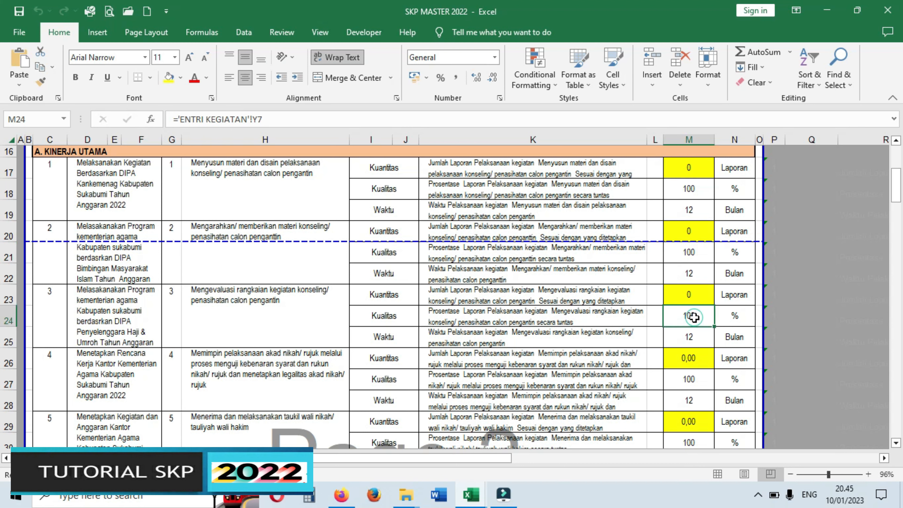
pyautogui.click(686, 280)
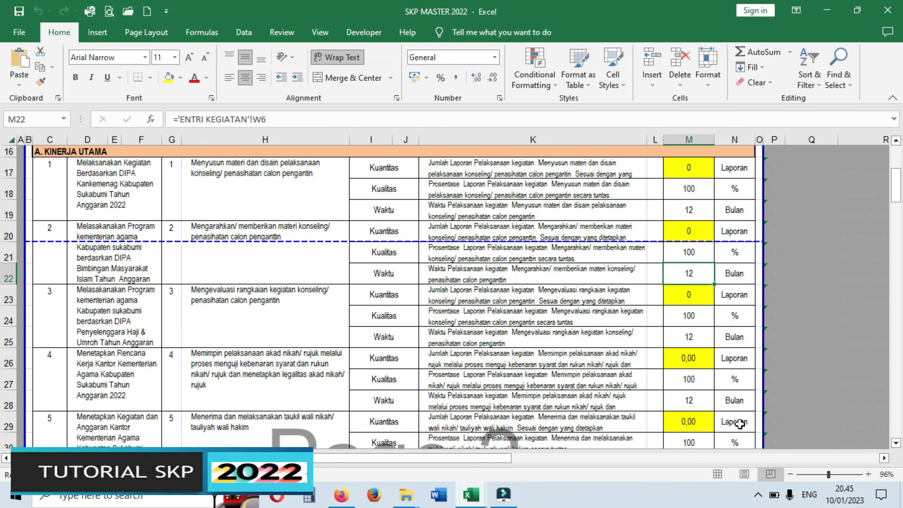
pyautogui.scroll(5, 739, 423)
pyautogui.scroll(-4, 731, 418)
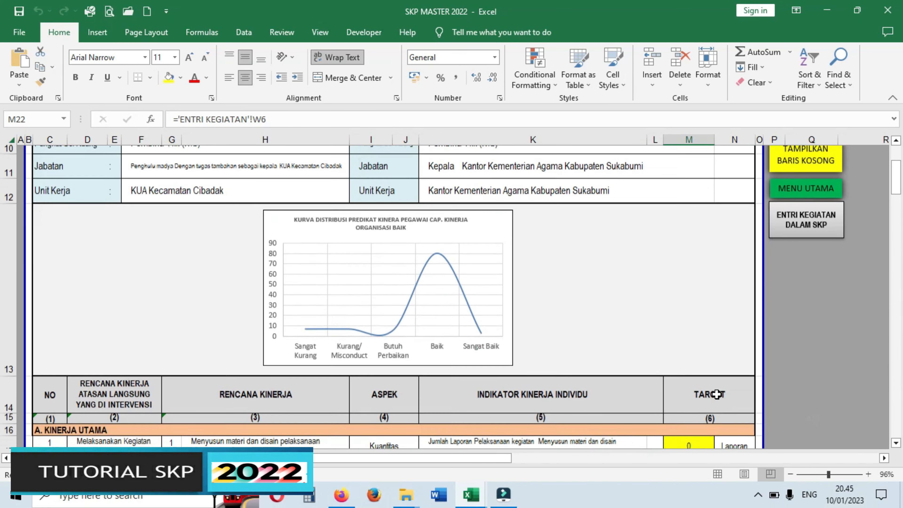
pyautogui.scroll(-2, 710, 426)
pyautogui.click(693, 236)
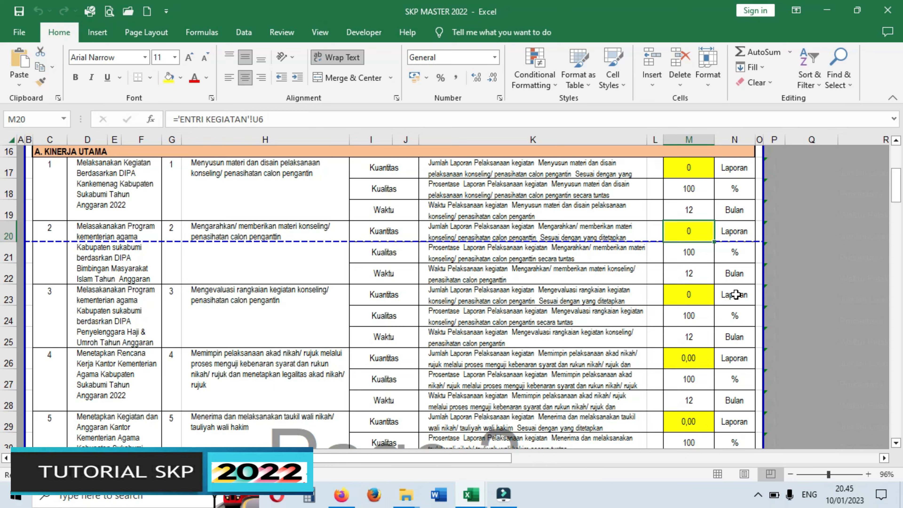
# Step: Return to the main menu, open FORM SKP 2 and examine the blank indicator cells beside activity 9
pyautogui.scroll(5, 735, 294)
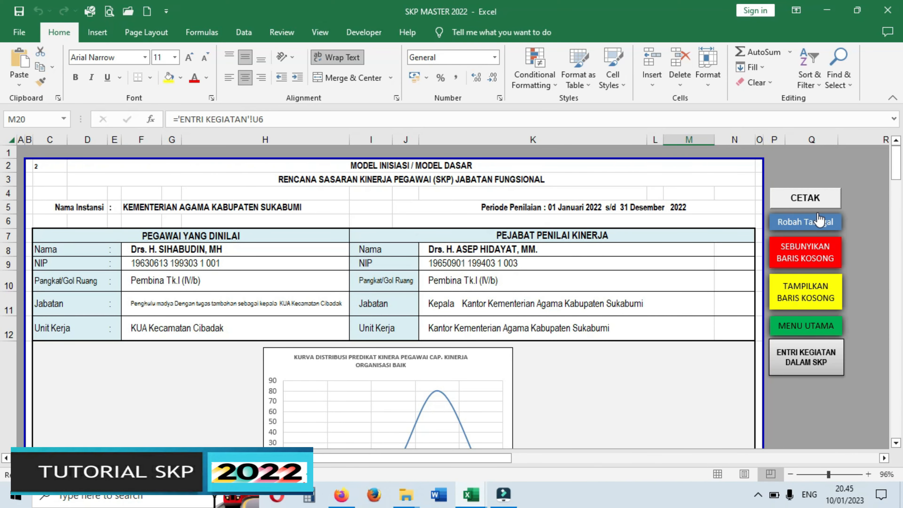
pyautogui.click(820, 327)
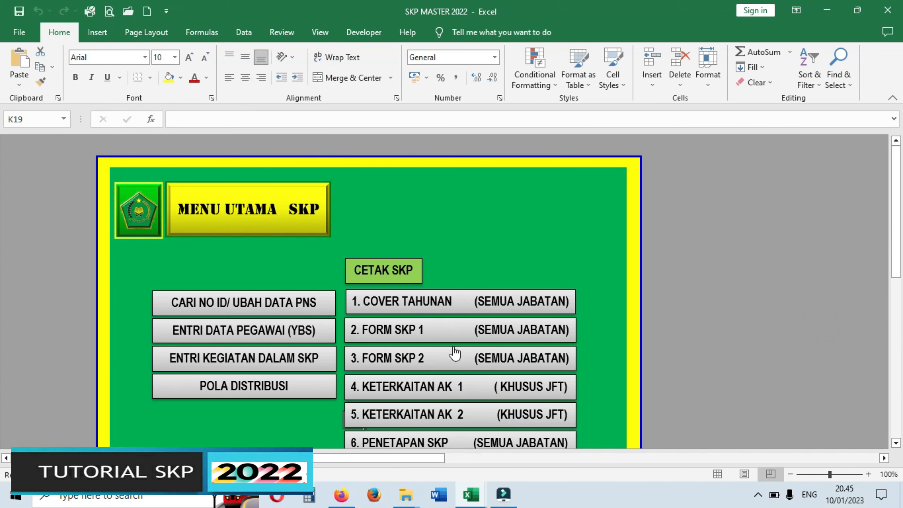
pyautogui.click(404, 358)
pyautogui.scroll(-13, 698, 364)
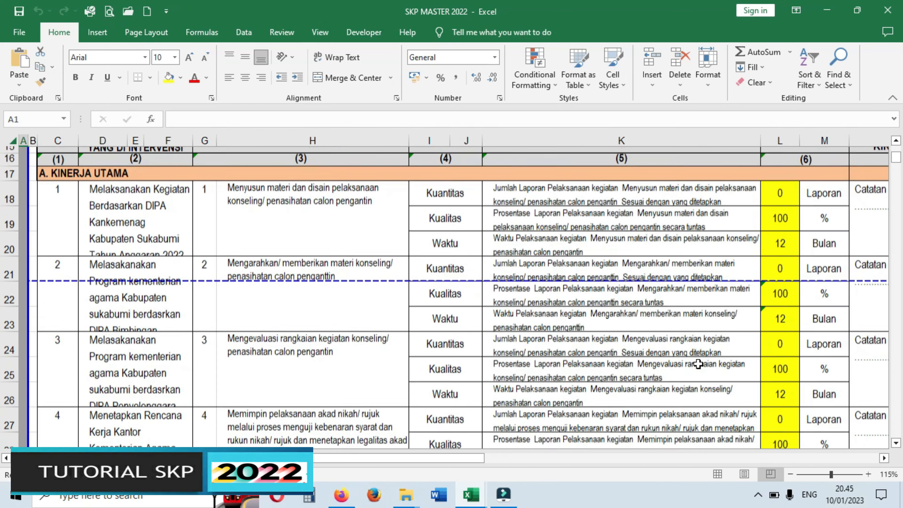
pyautogui.moveTo(685, 179); pyautogui.dragTo(686, 234)
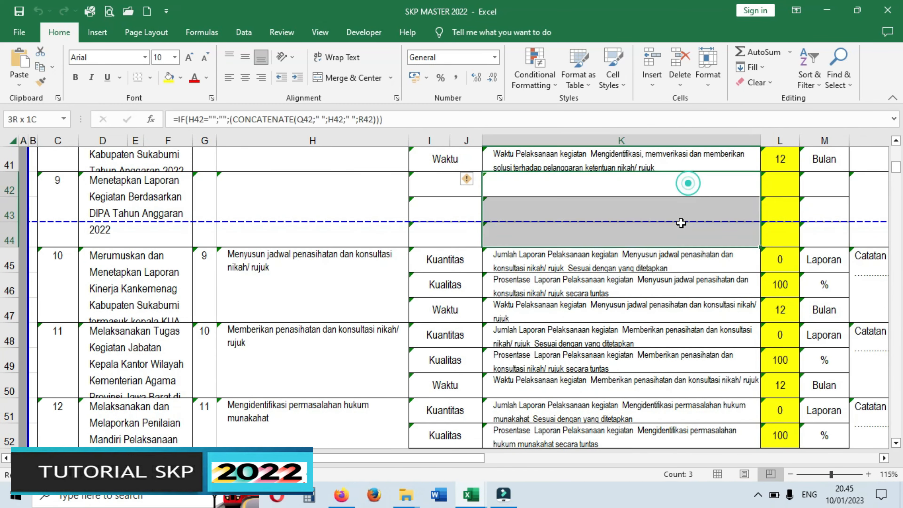
pyautogui.keyDown('ctrl'); pyautogui.scroll(-1, 614, 397); pyautogui.keyUp('ctrl')
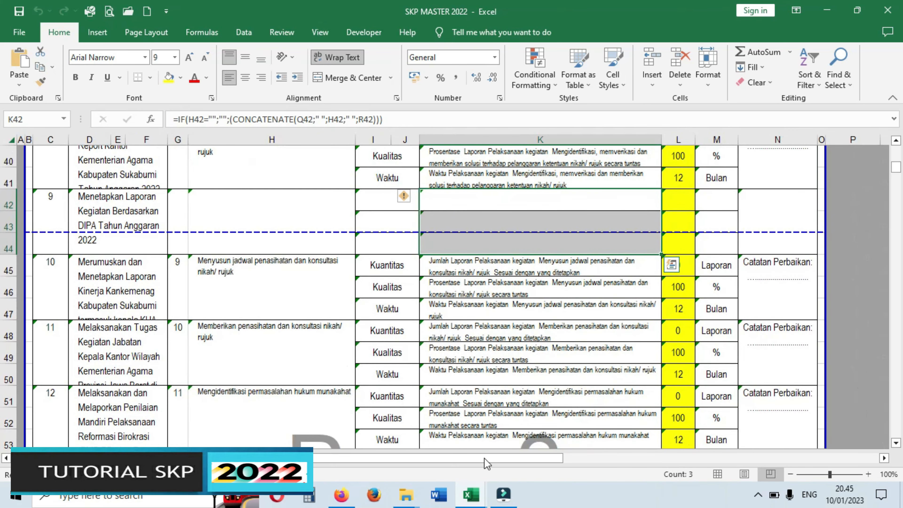
# Step: Show the empty rows of FORM SKP 2, open its print settings and cancel the printing
pyautogui.moveTo(531, 458); pyautogui.dragTo(640, 463)
pyautogui.scroll(13, 866, 369)
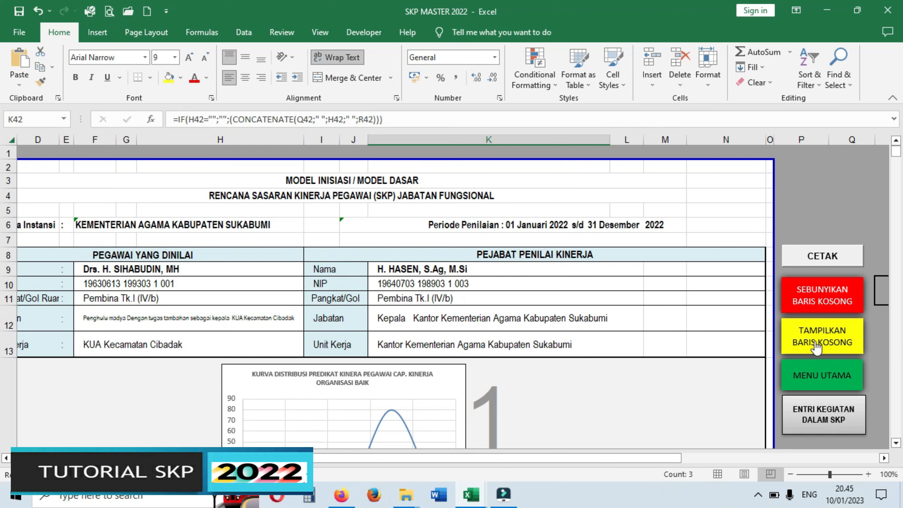
pyautogui.click(838, 344)
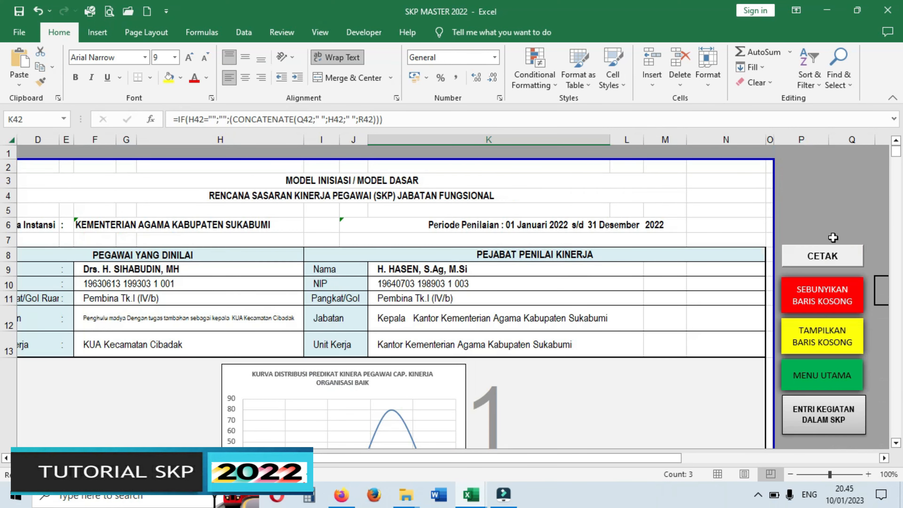
pyautogui.click(824, 256)
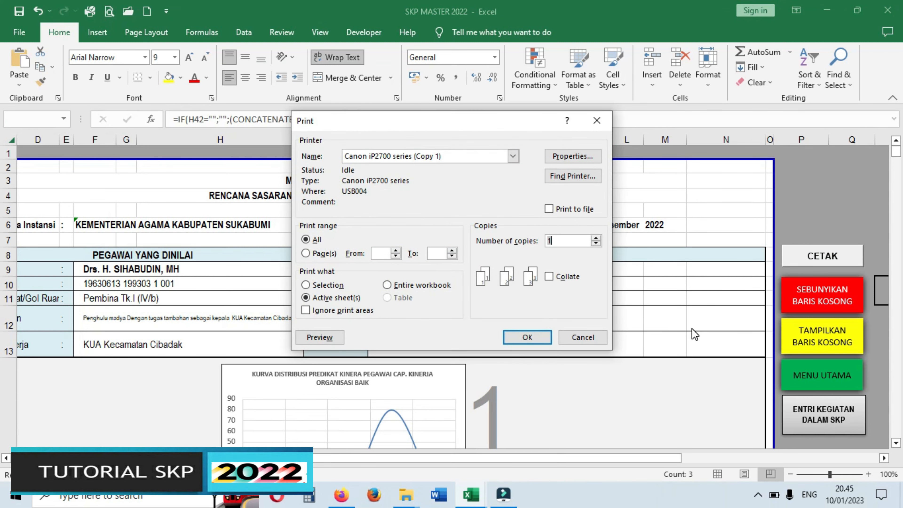
pyautogui.click(582, 334)
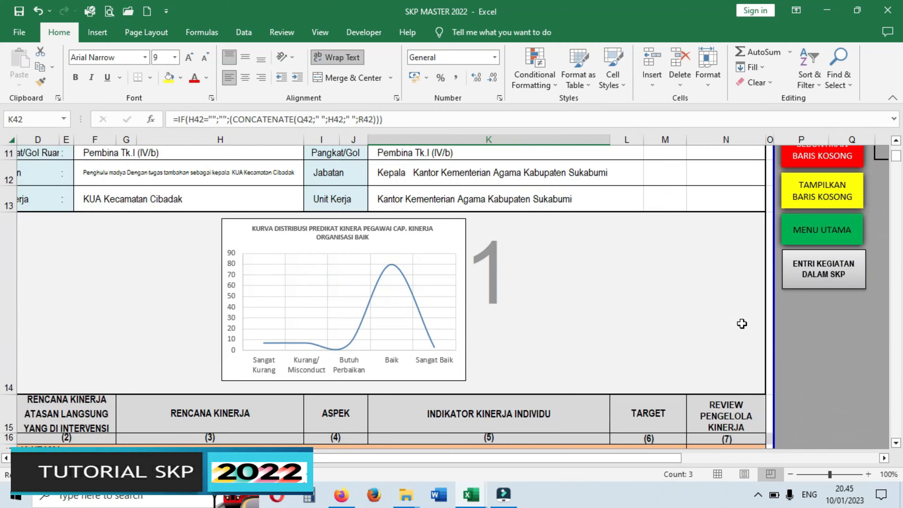
# Step: Return to the main menu, open KETERKAITAN AK 2 and examine its header and the related activities under KINERJA UTAMA
pyautogui.click(831, 229)
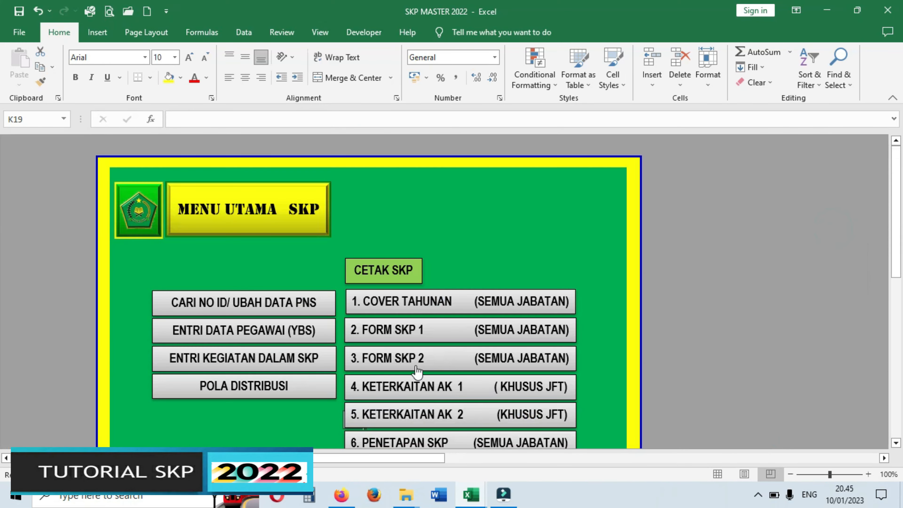
pyautogui.scroll(-2, 519, 416)
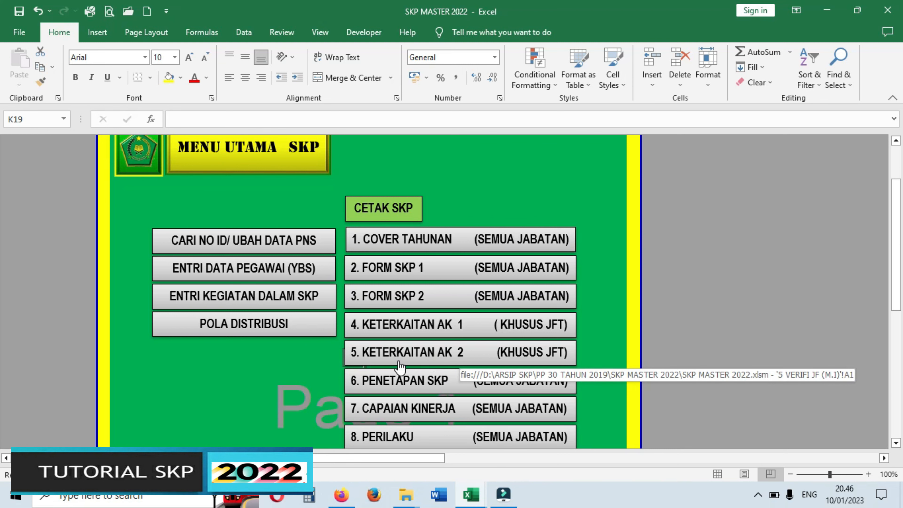
pyautogui.click(422, 362)
pyautogui.scroll(-10, 422, 362)
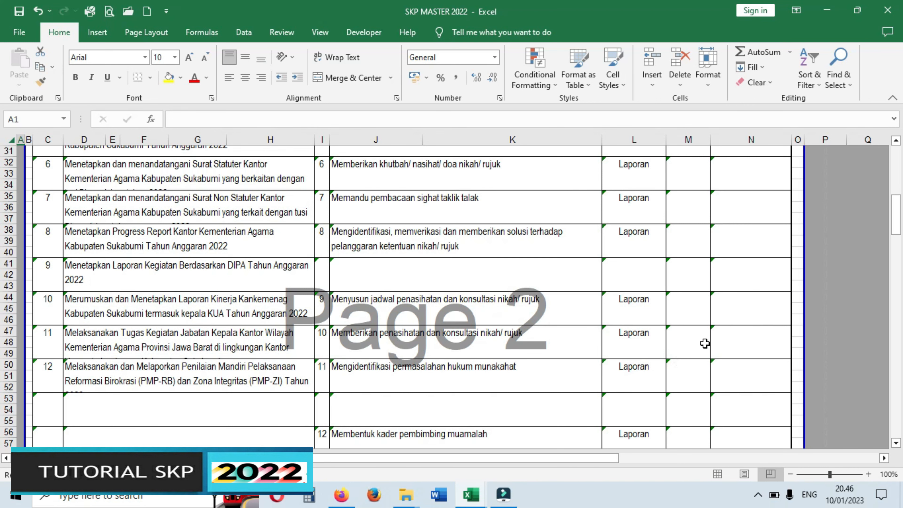
pyautogui.scroll(7, 850, 389)
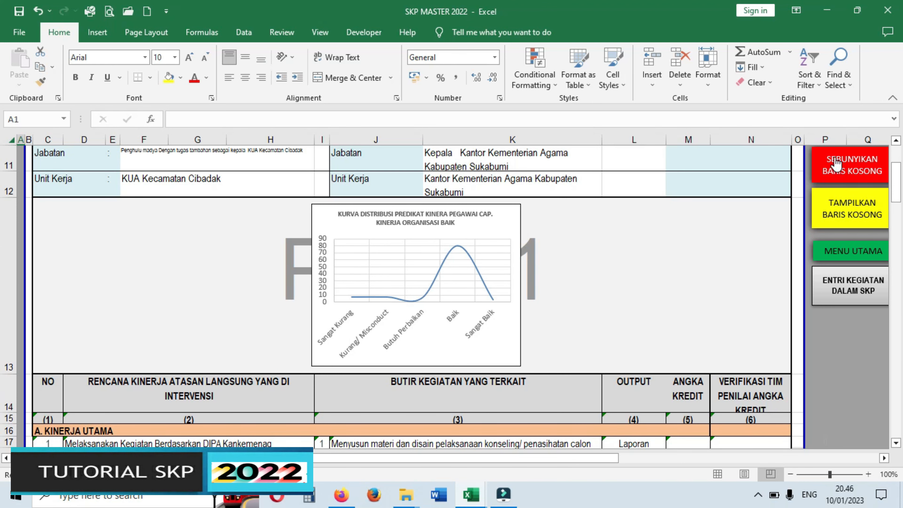
pyautogui.scroll(-2, 787, 318)
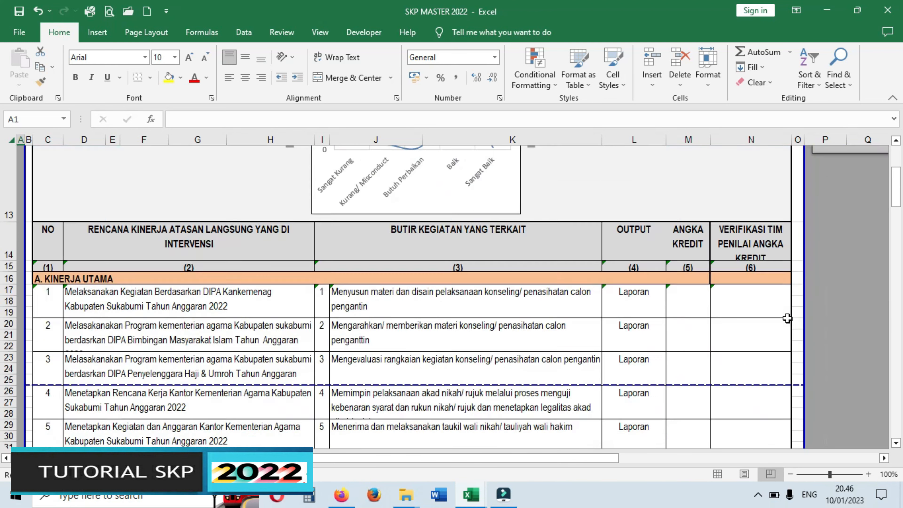
pyautogui.scroll(-4, 787, 318)
pyautogui.scroll(8, 784, 351)
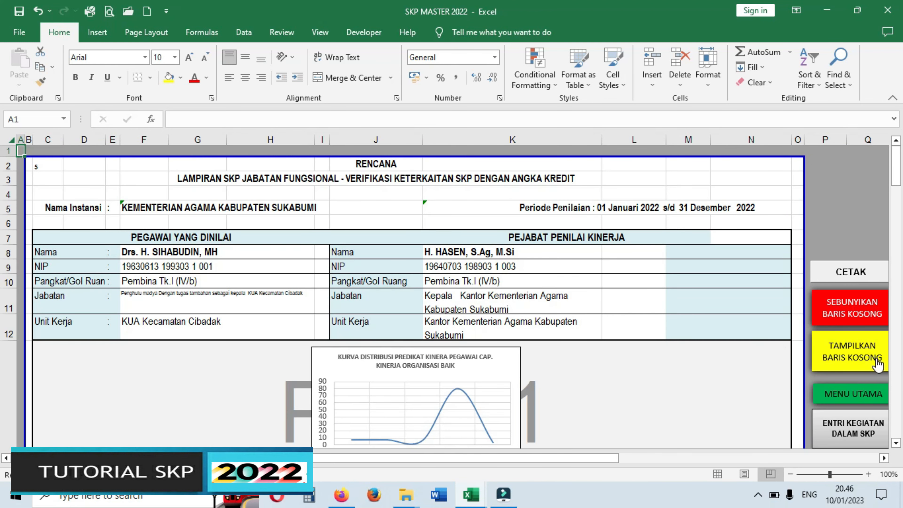
# Step: Open CAPAIAN KINERJA from the main menu and examine the achievement columns from CAPAIAN IKI to NILAI TERTIMBANG
pyautogui.click(853, 394)
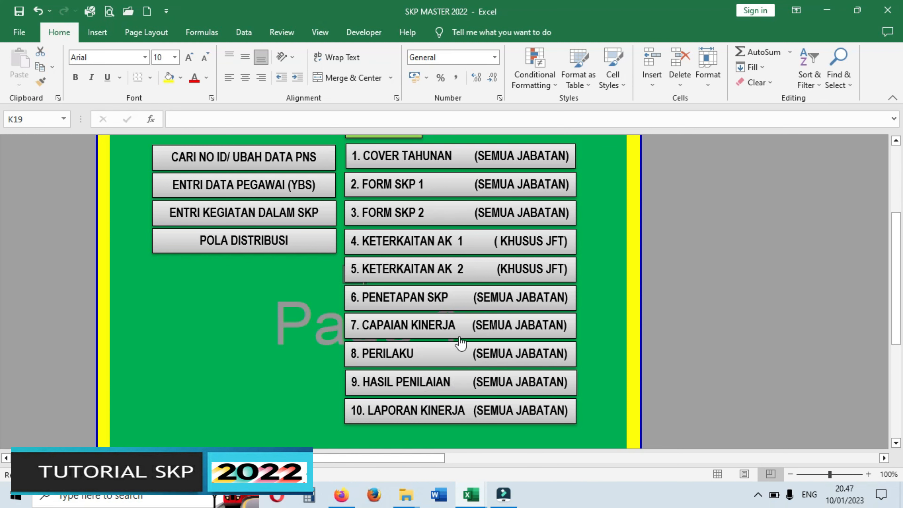
pyautogui.click(439, 331)
pyautogui.scroll(-6, 696, 380)
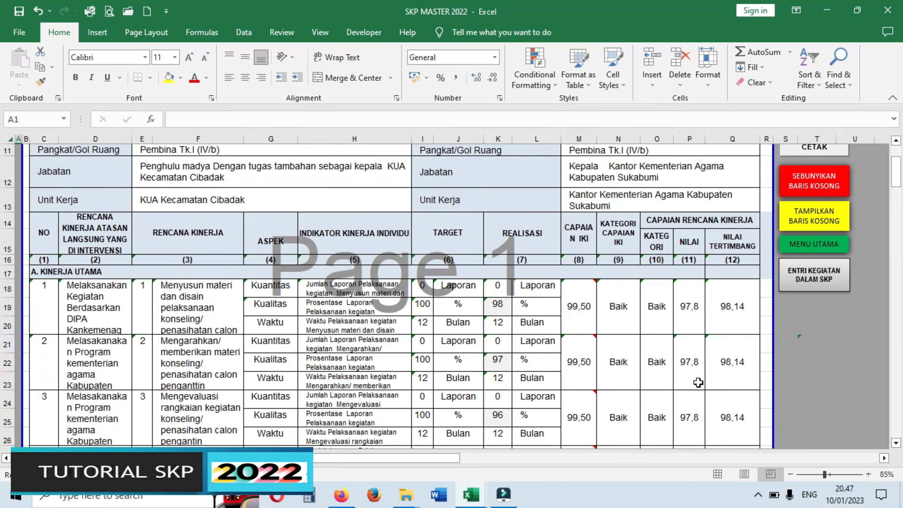
pyautogui.scroll(2, 699, 380)
pyautogui.moveTo(587, 180); pyautogui.dragTo(746, 375)
pyautogui.scroll(20, 750, 376)
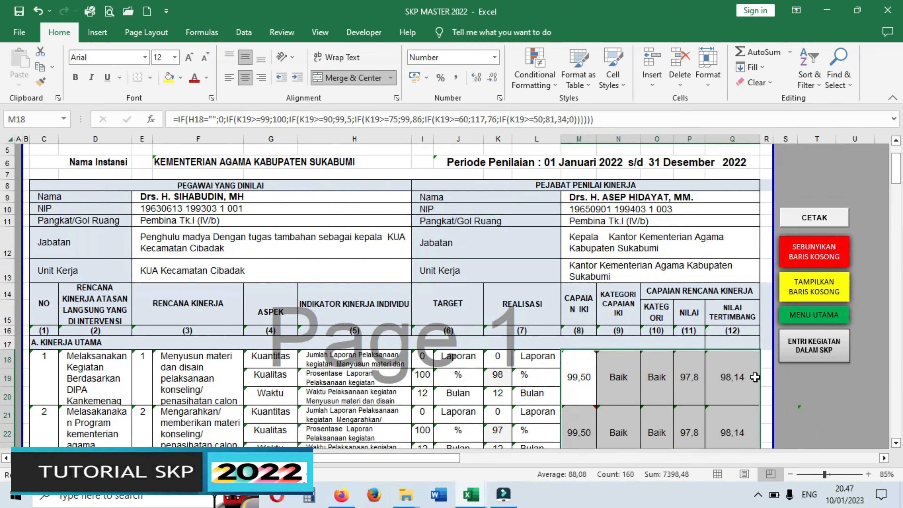
pyautogui.click(577, 402)
pyautogui.moveTo(591, 366); pyautogui.dragTo(746, 395)
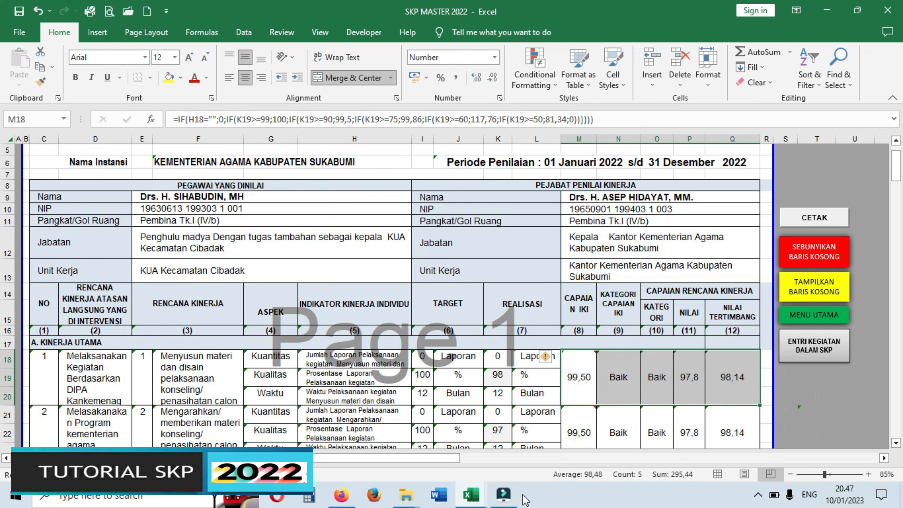
# Step: Set the CAPAIAN IKI value to 98 for activity 1 and 97 for activity 2 under KINERJA UTAMA
pyautogui.click(593, 420)
pyautogui.click(580, 359)
pyautogui.write('98')
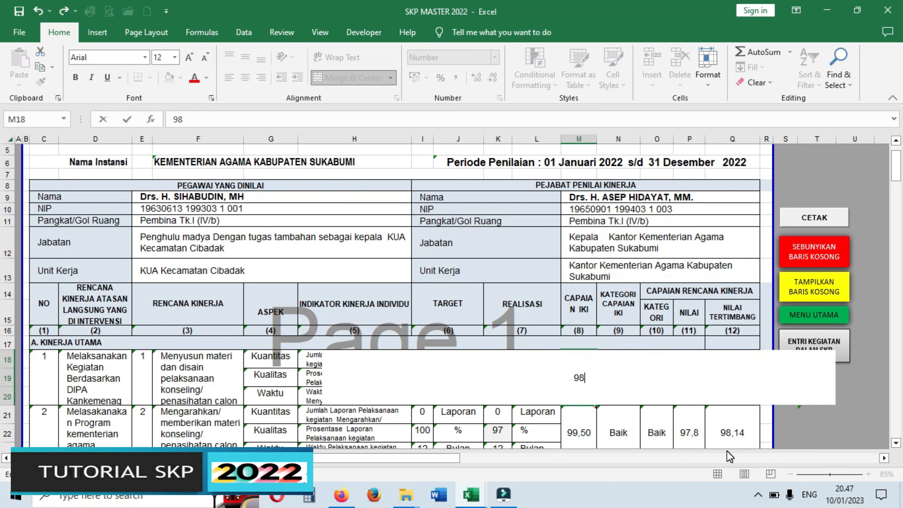
pyautogui.press('Return')
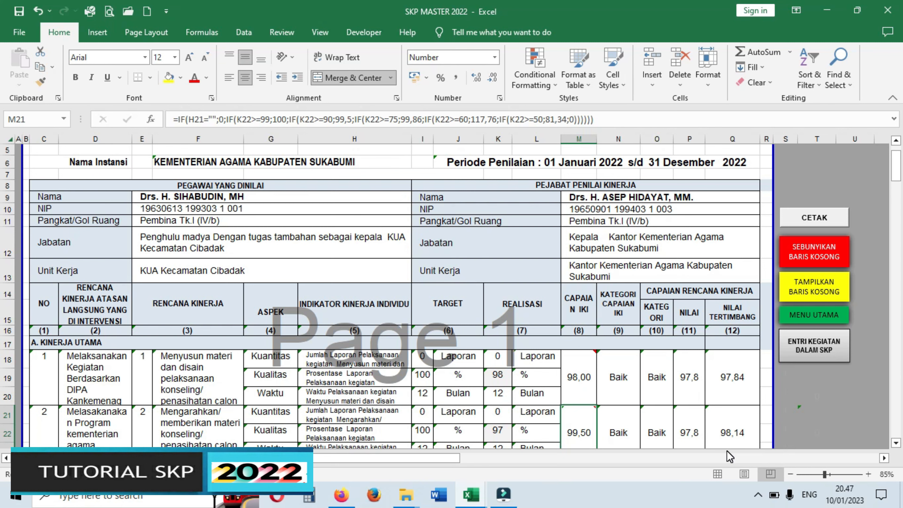
pyautogui.write('97')
pyautogui.press('Return')
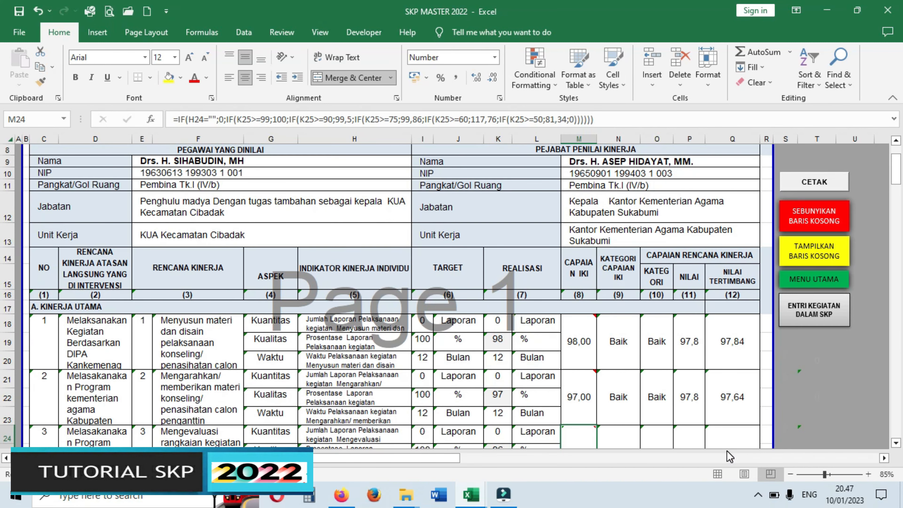
pyautogui.scroll(-5, 836, 425)
pyautogui.scroll(3, 836, 425)
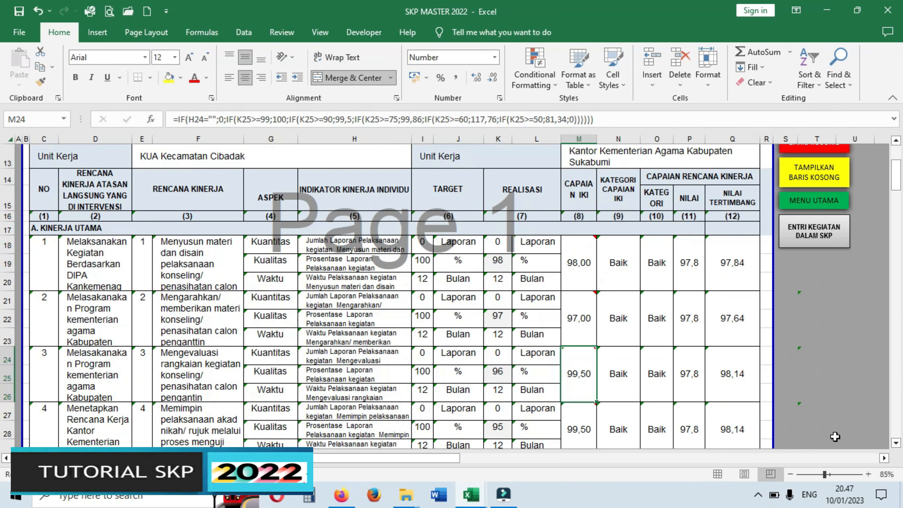
pyautogui.scroll(4, 693, 430)
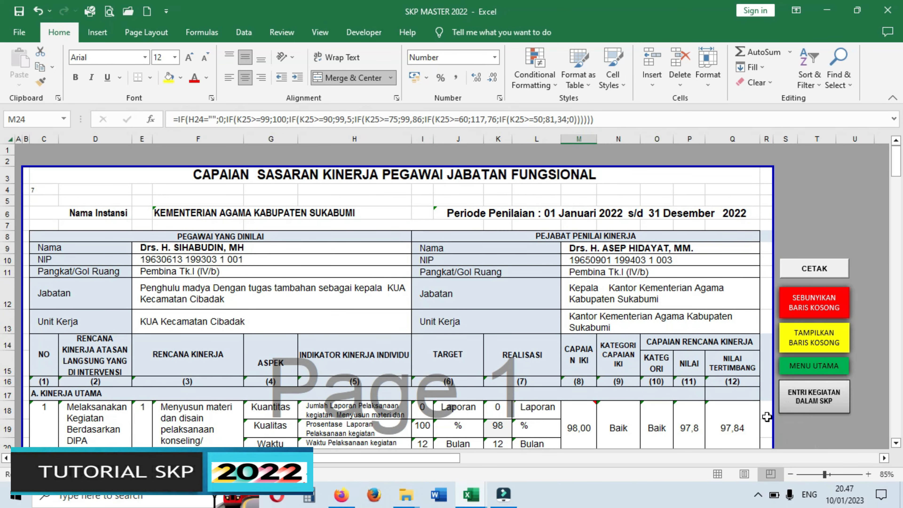
# Step: Open the PERILAKU form from the main menu and inspect the scores of the work behaviour aspects
pyautogui.click(829, 362)
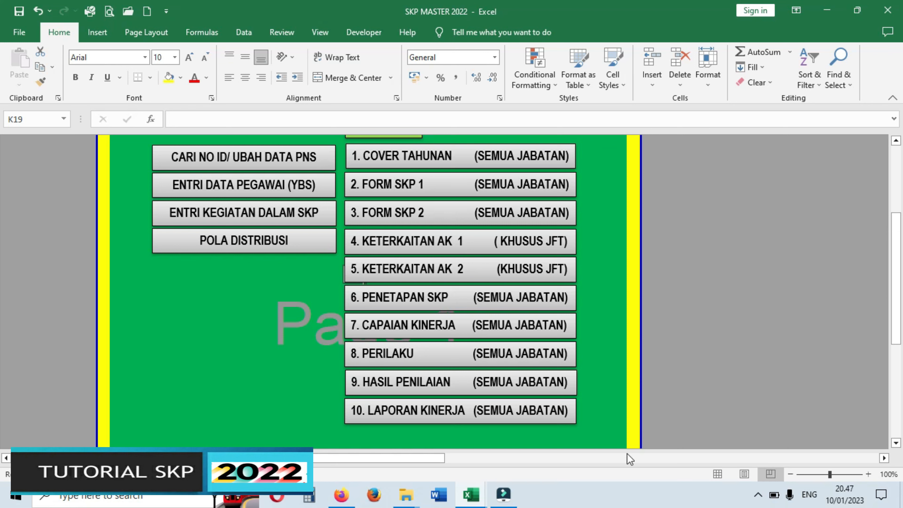
pyautogui.click(460, 357)
pyautogui.scroll(-4, 695, 409)
pyautogui.click(497, 240)
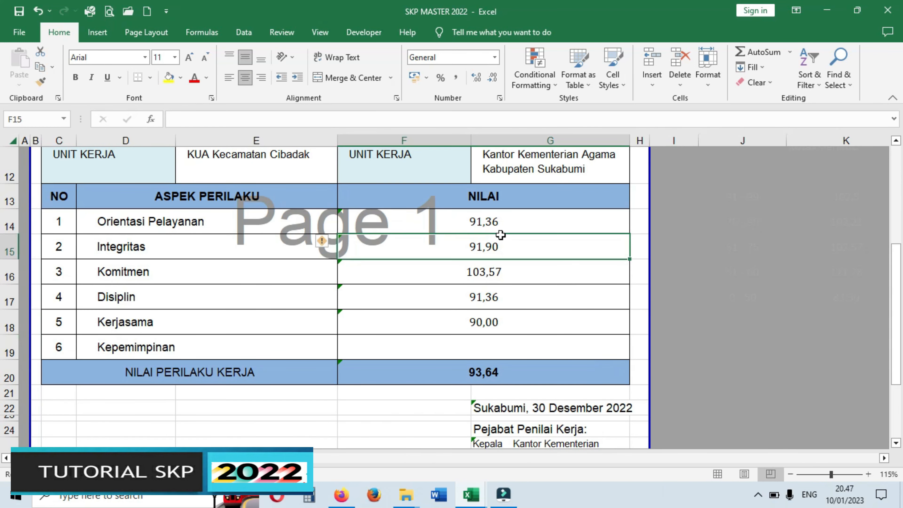
pyautogui.click(513, 301)
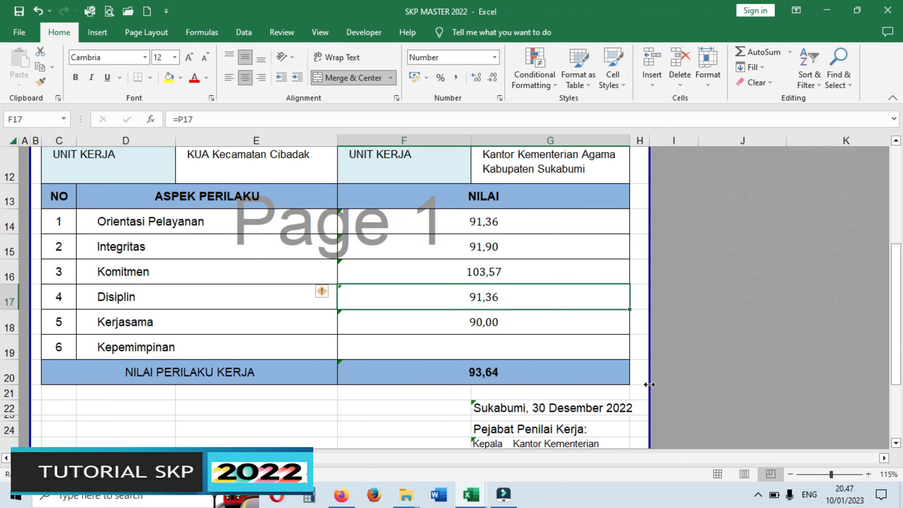
pyautogui.scroll(4, 741, 405)
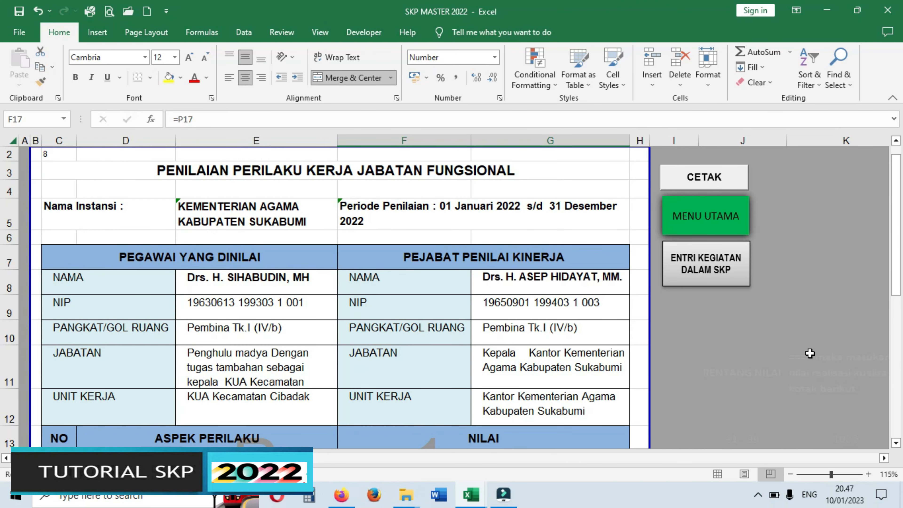
# Step: Open HASIL PENILAIAN from the main menu and review the SKP and behaviour scores, the final performance score and the rating
pyautogui.click(707, 217)
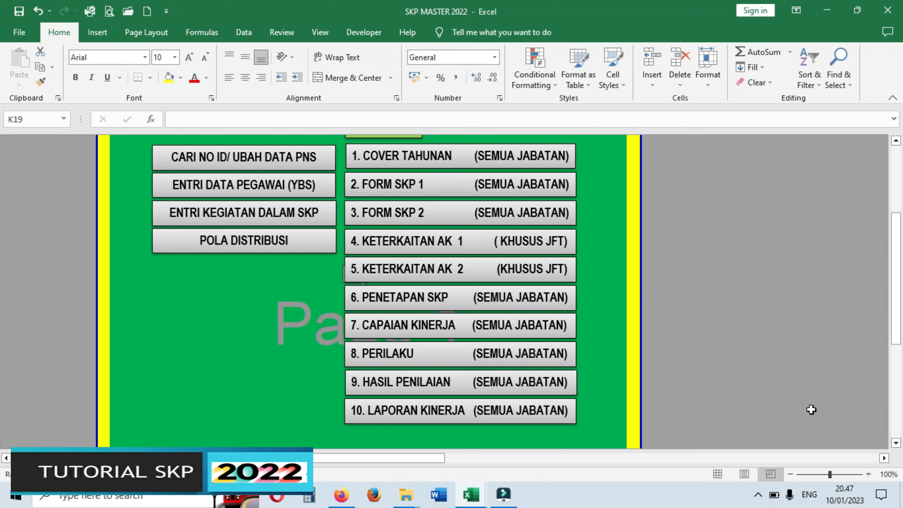
pyautogui.click(468, 383)
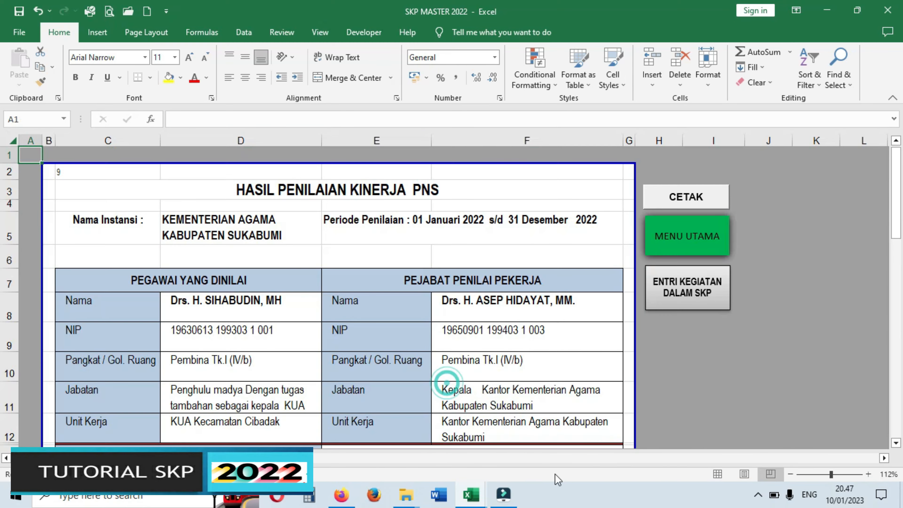
pyautogui.scroll(-5, 700, 396)
pyautogui.scroll(3, 715, 395)
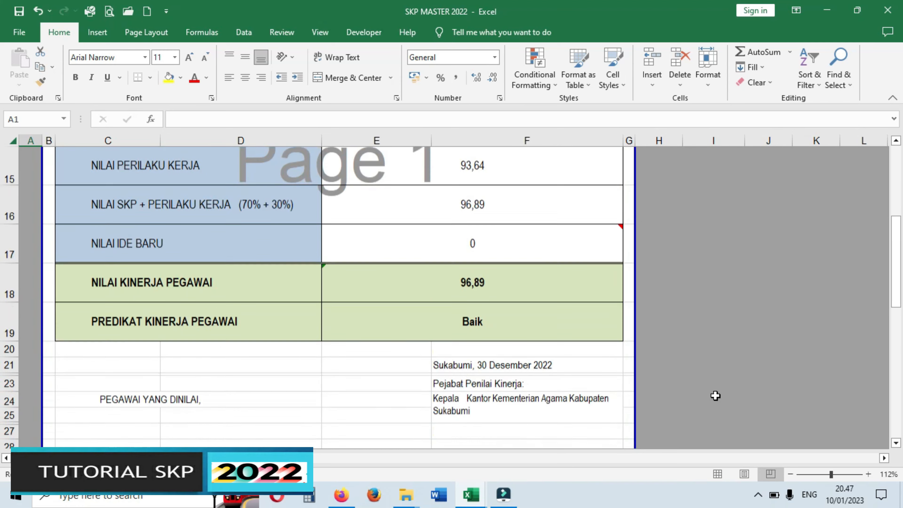
pyautogui.scroll(-2, 750, 369)
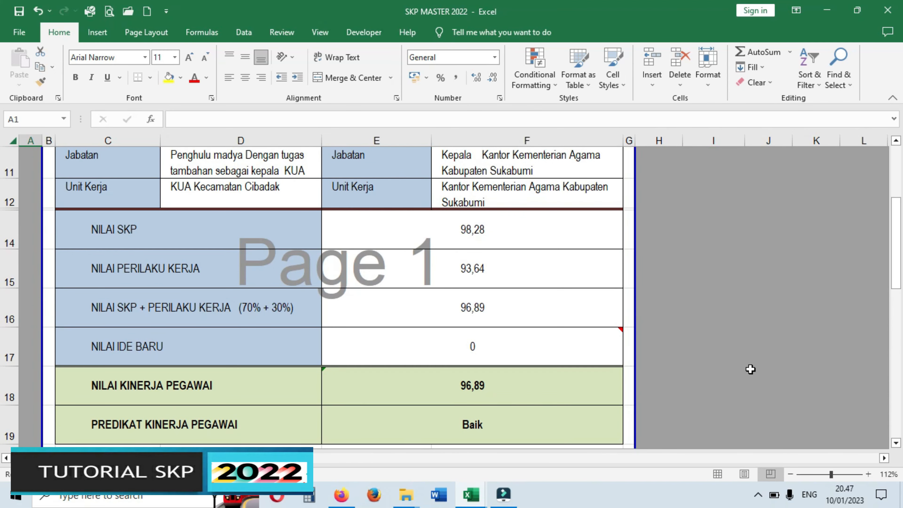
pyautogui.scroll(3, 698, 404)
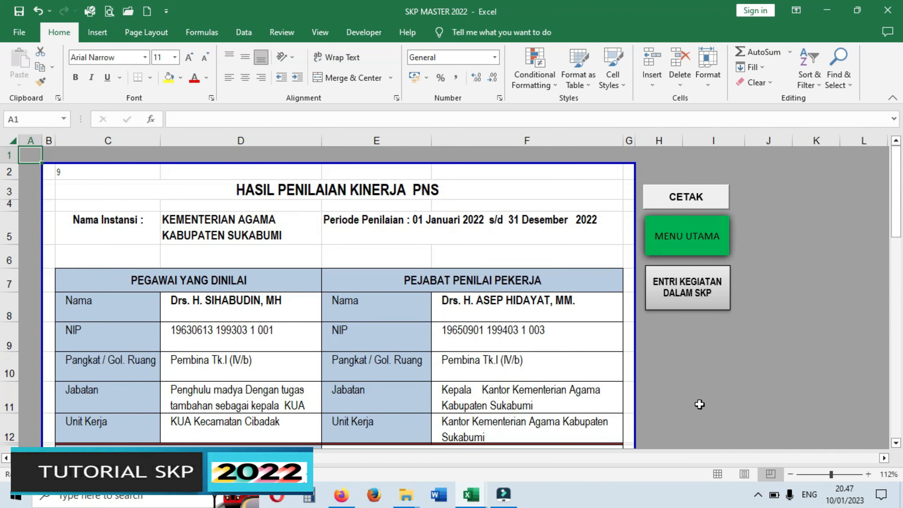
pyautogui.scroll(-3, 823, 397)
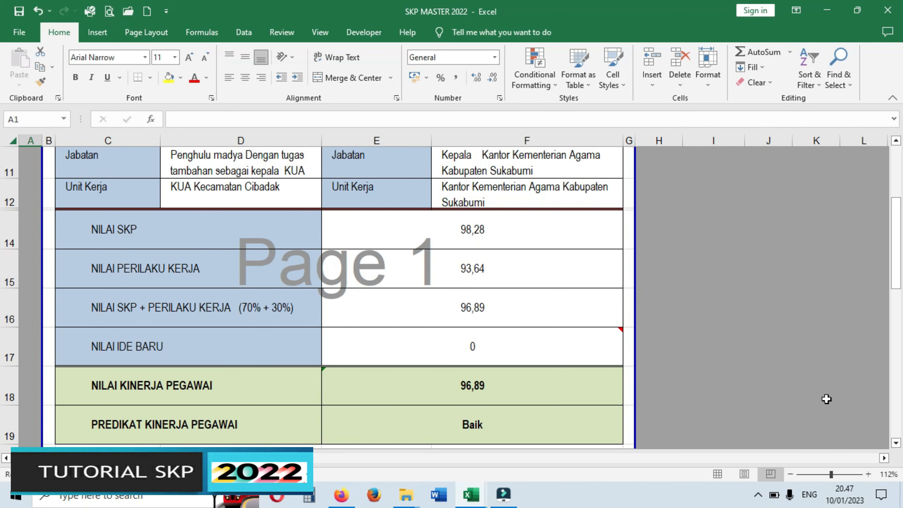
pyautogui.scroll(3, 796, 408)
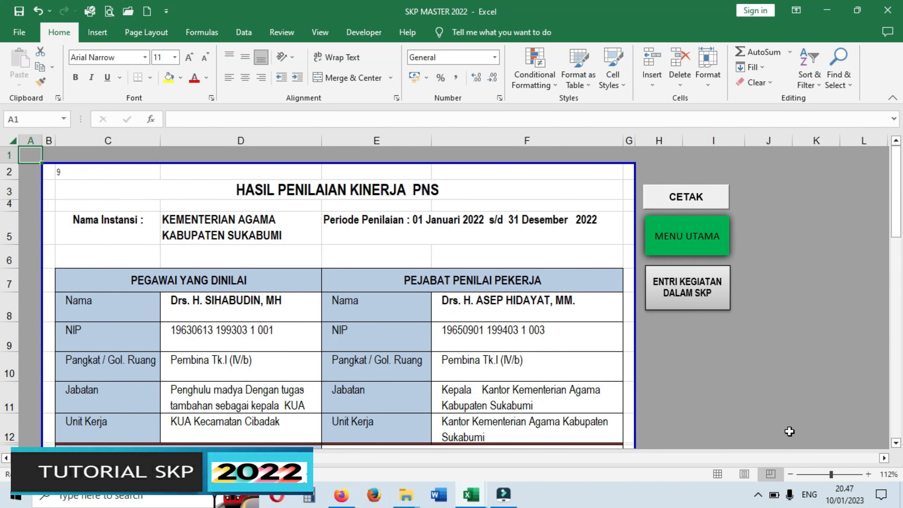
# Step: Open LAPORAN KINERJA from the main menu and check the sections on the rated employee, the assessor and the assessor's superior
pyautogui.click(689, 242)
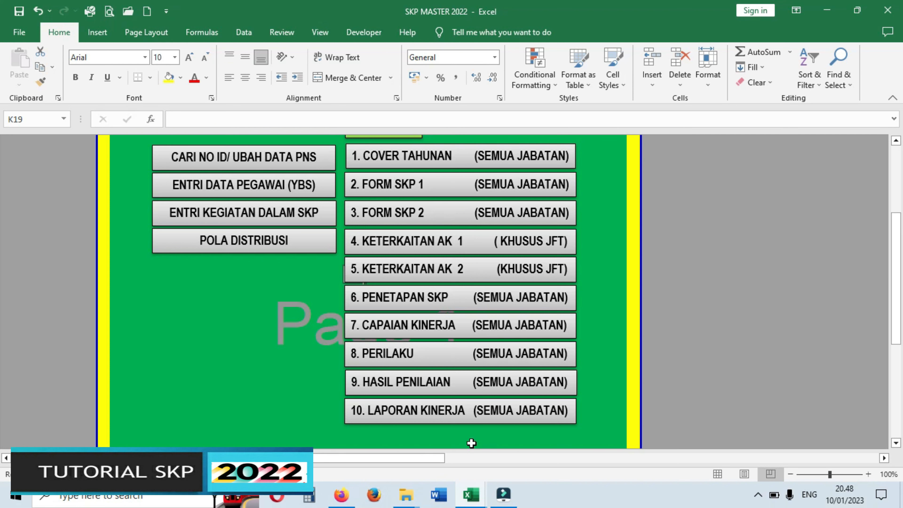
pyautogui.click(456, 422)
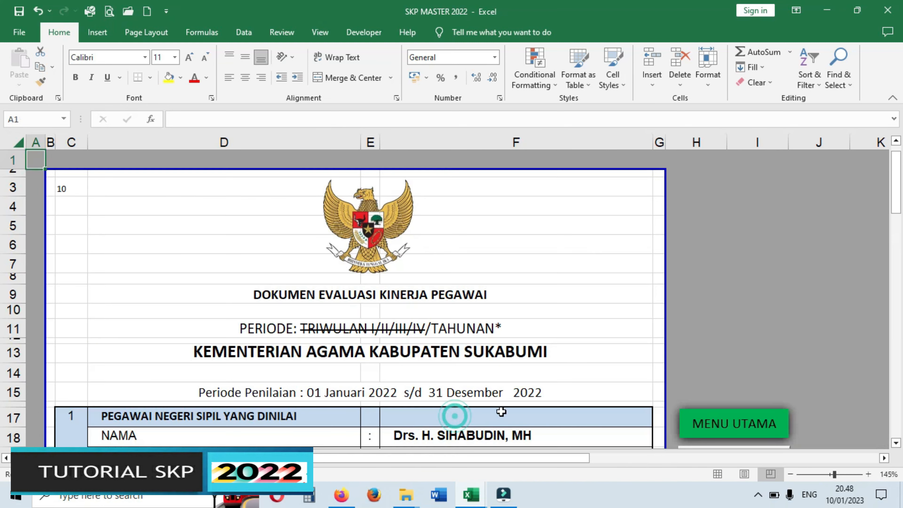
pyautogui.scroll(-3, 498, 398)
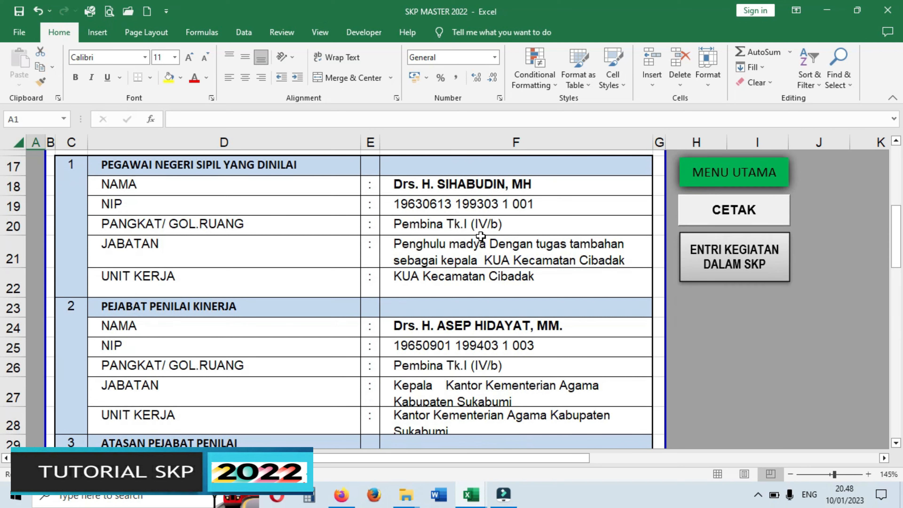
pyautogui.moveTo(156, 166); pyautogui.dragTo(546, 307)
pyautogui.click(186, 307)
pyautogui.moveTo(258, 322); pyautogui.dragTo(565, 345)
pyautogui.scroll(-2, 312, 274)
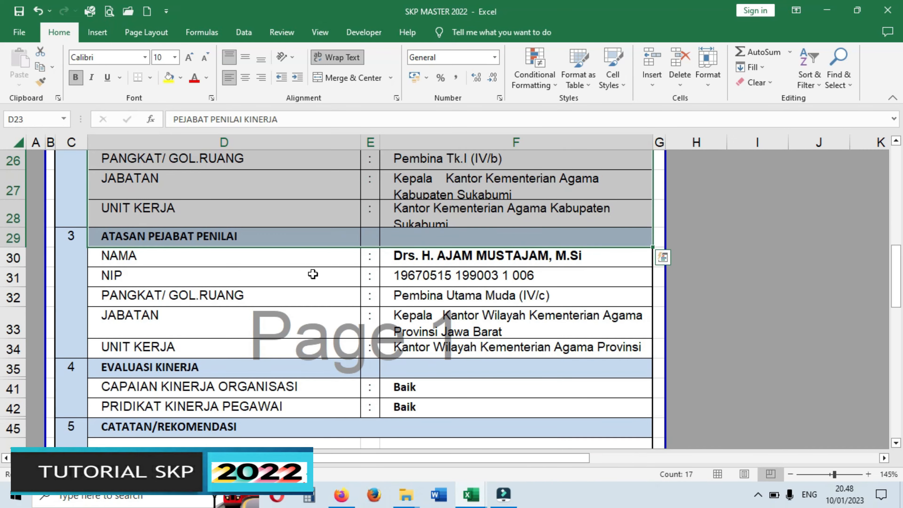
pyautogui.moveTo(143, 243); pyautogui.dragTo(431, 347)
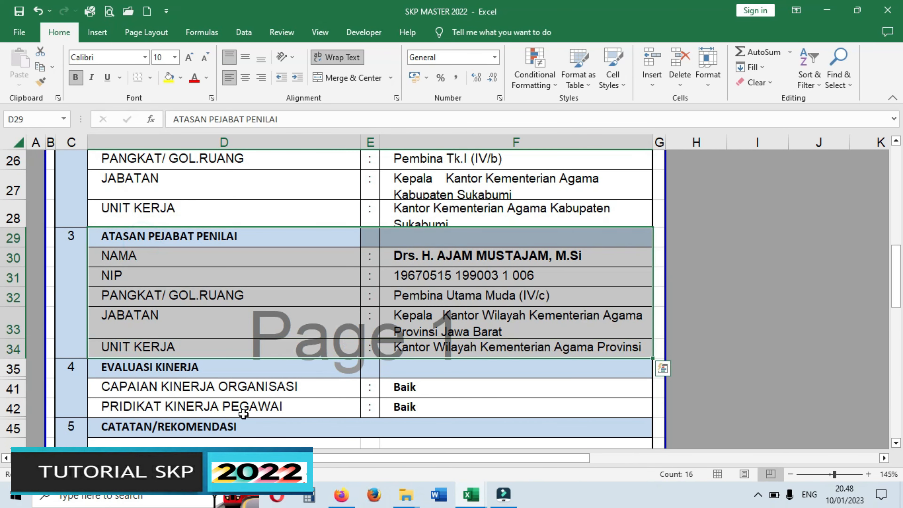
# Step: Check the CAPAIAN KINERJA ORGANISASI and PRIDIKAT KINERJA PEGAWAI ratings in the EVALUASI KINERJA section of the report
pyautogui.click(405, 387)
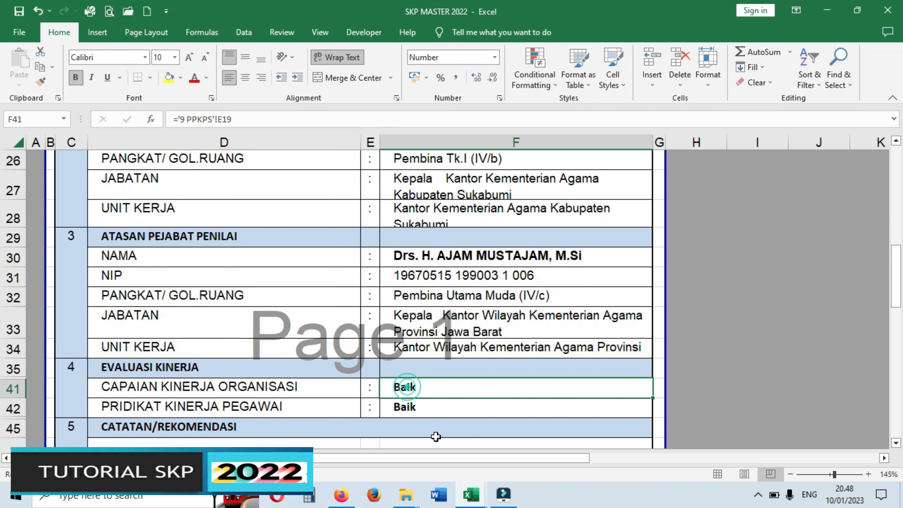
pyautogui.click(177, 404)
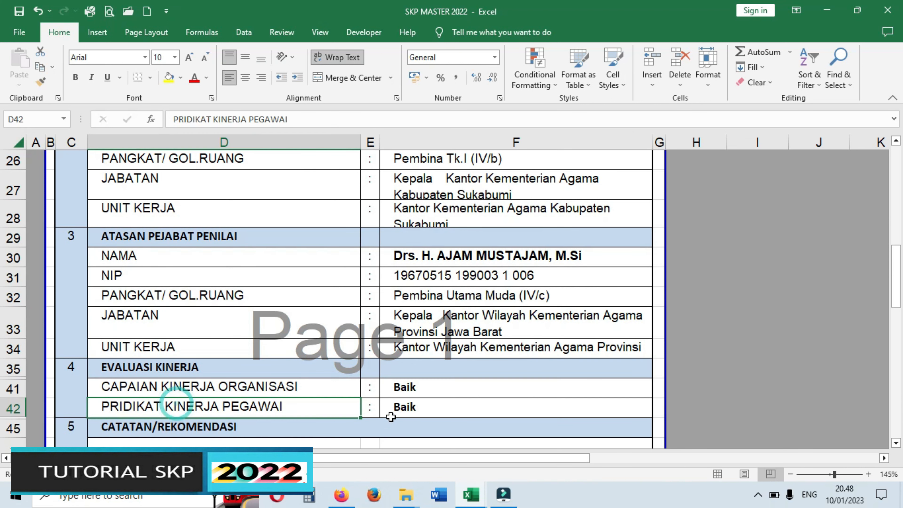
pyautogui.click(413, 411)
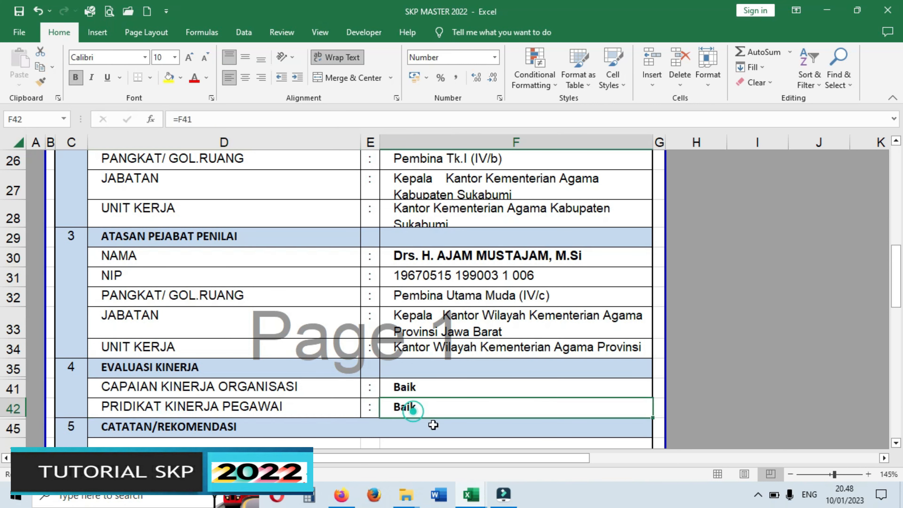
pyautogui.click(446, 390)
pyautogui.scroll(5, 446, 391)
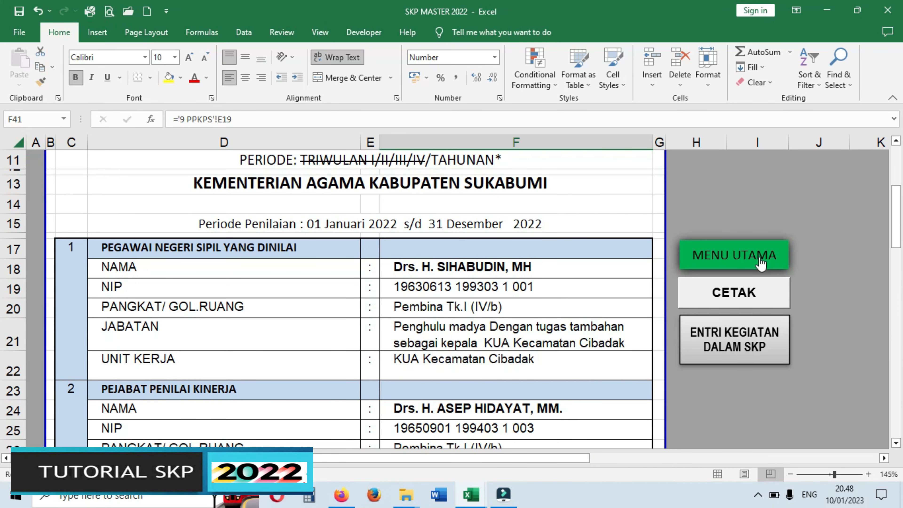
# Step: Open HASIL PENILAIAN from the main menu for a brief look and return to the main menu
pyautogui.click(739, 255)
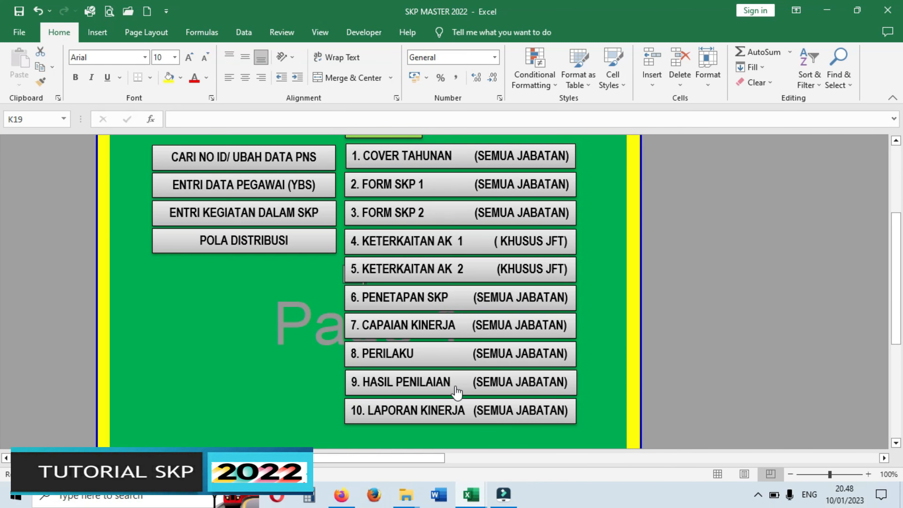
pyautogui.click(448, 388)
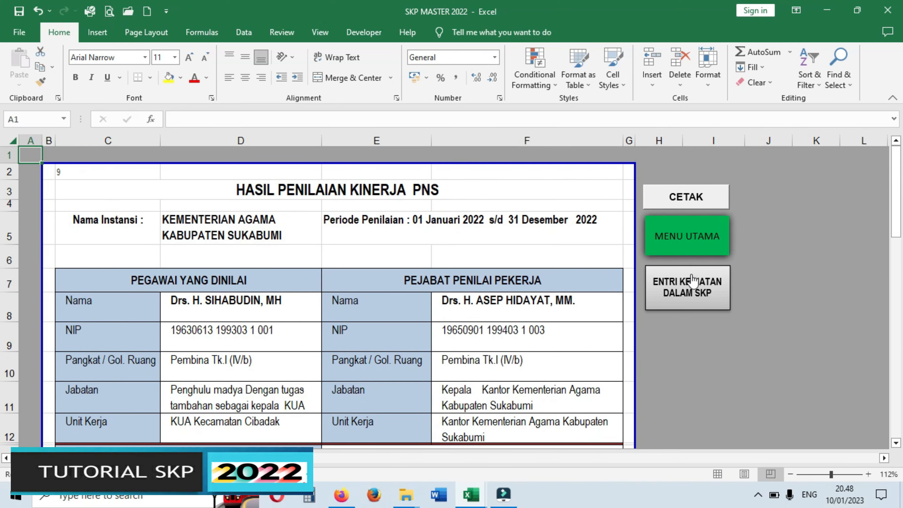
pyautogui.click(692, 243)
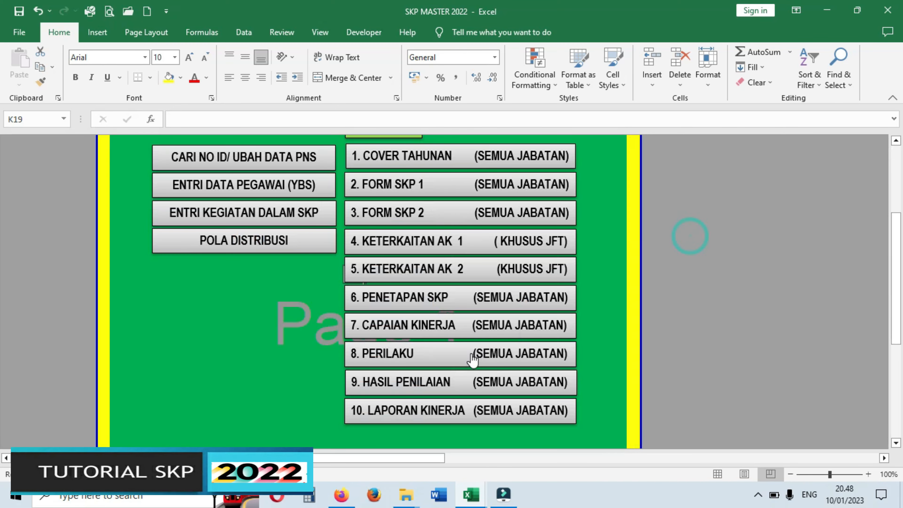
# Step: Open CAPAIAN KINERJA from the main menu and review the KINERJA UTAMA scores from CAPAIAN IKI through NILAI TERTIMBANG
pyautogui.click(458, 326)
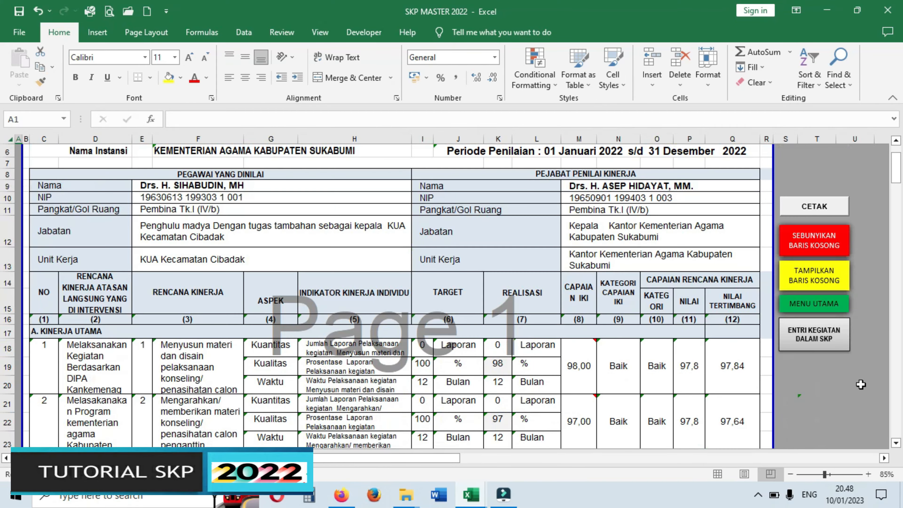
pyautogui.scroll(2, 604, 355)
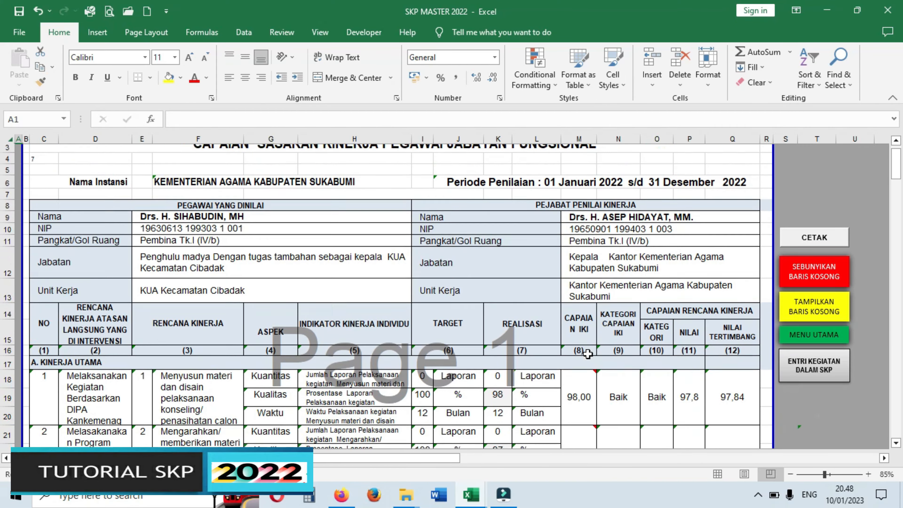
pyautogui.scroll(-2, 675, 415)
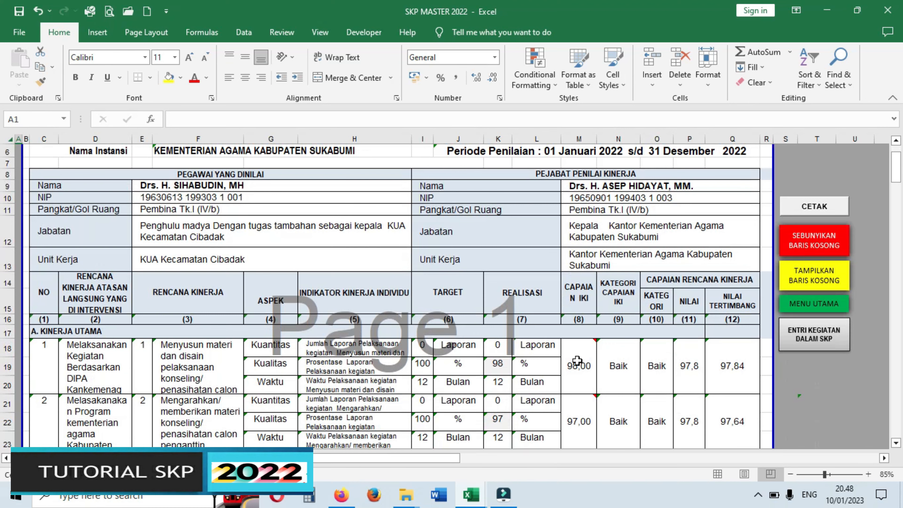
pyautogui.moveTo(579, 361); pyautogui.dragTo(745, 358)
pyautogui.moveTo(742, 406); pyautogui.dragTo(727, 295)
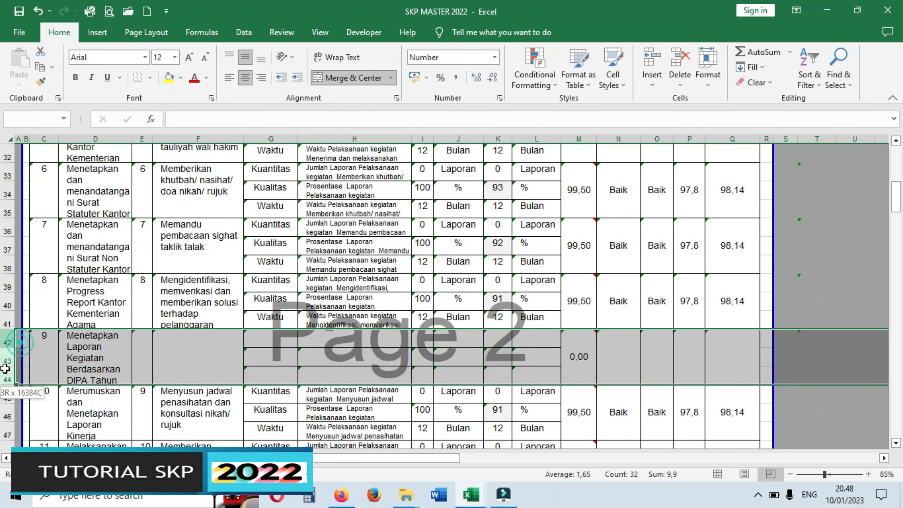
# Step: Inspect the KINERJA UTAMA rows without an employee activity by selecting rows 42 to 44 and the blank rows from 54
pyautogui.click(8, 342)
pyautogui.scroll(8, 703, 443)
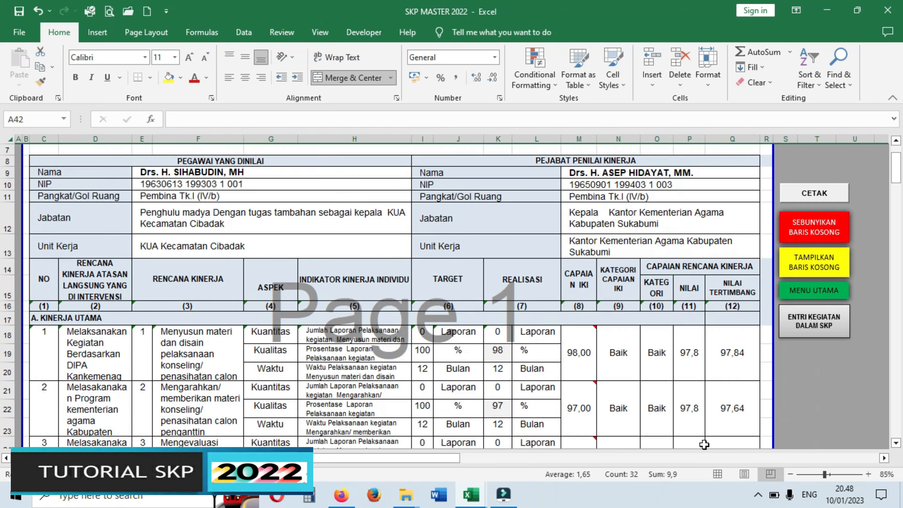
pyautogui.scroll(-12, 492, 402)
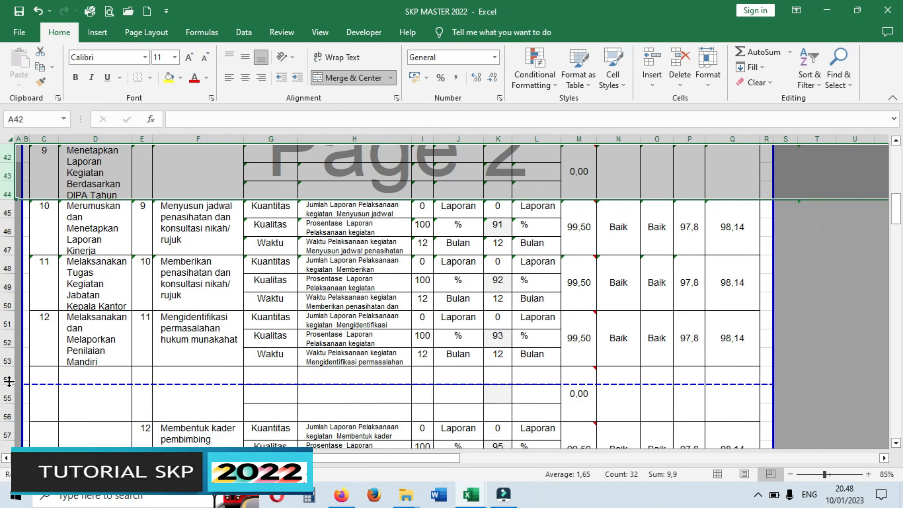
pyautogui.moveTo(8, 381); pyautogui.dragTo(8, 436)
pyautogui.scroll(7, 539, 346)
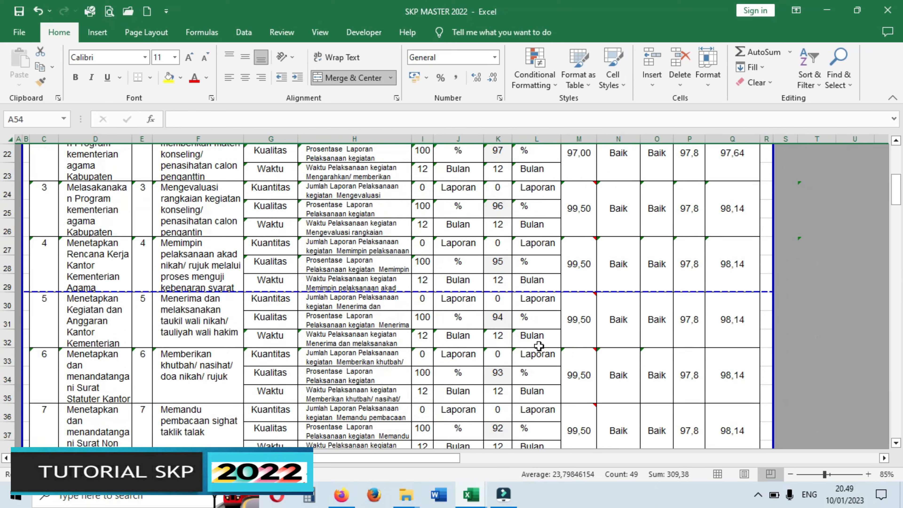
pyautogui.scroll(7, 539, 346)
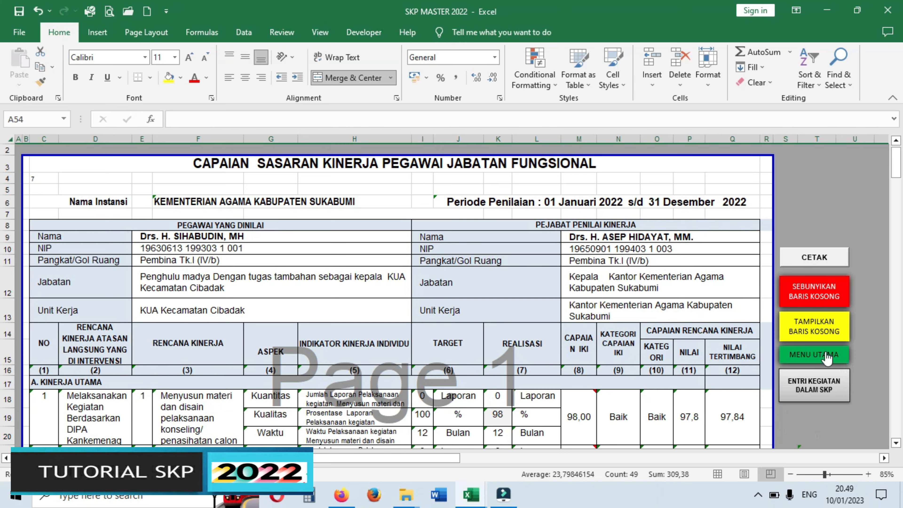
# Step: Open ENTRI KEGIATAN DALAM SKP from the main menu and look at the first three activities under KEGIATAN YBS
pyautogui.click(814, 355)
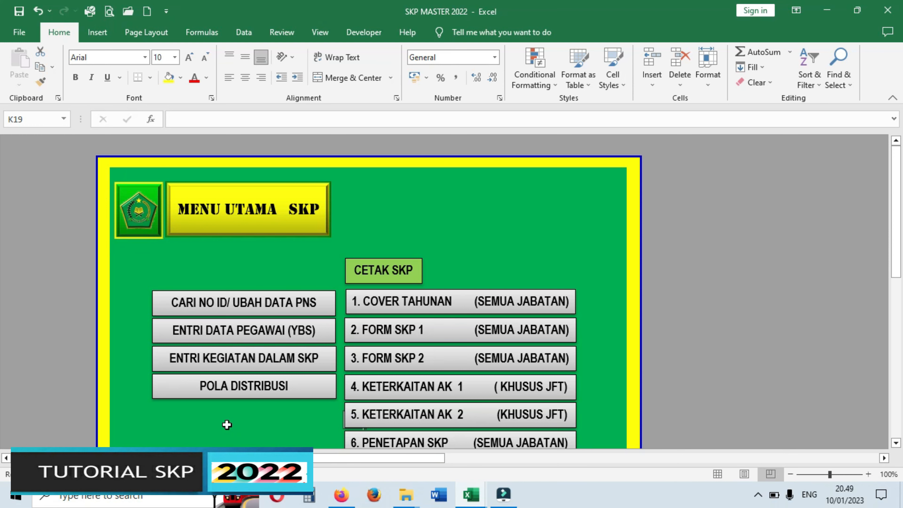
pyautogui.click(283, 362)
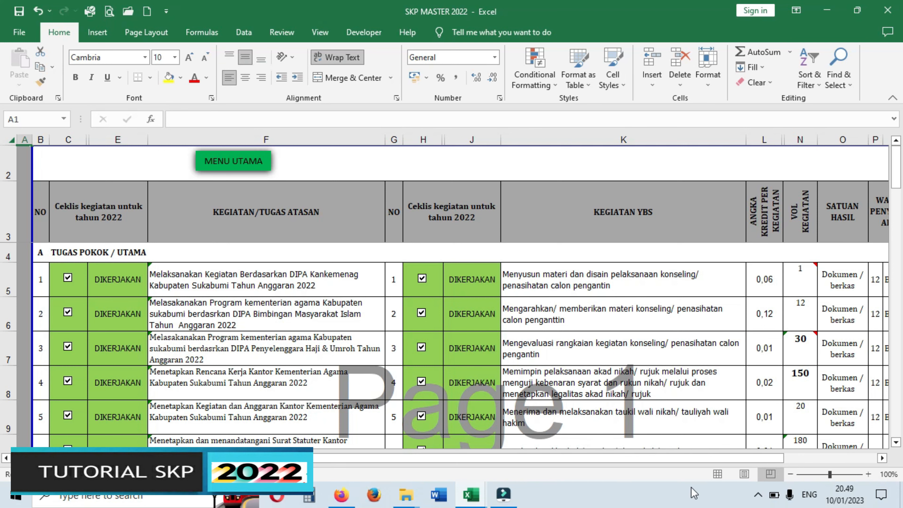
pyautogui.moveTo(604, 459); pyautogui.dragTo(693, 458)
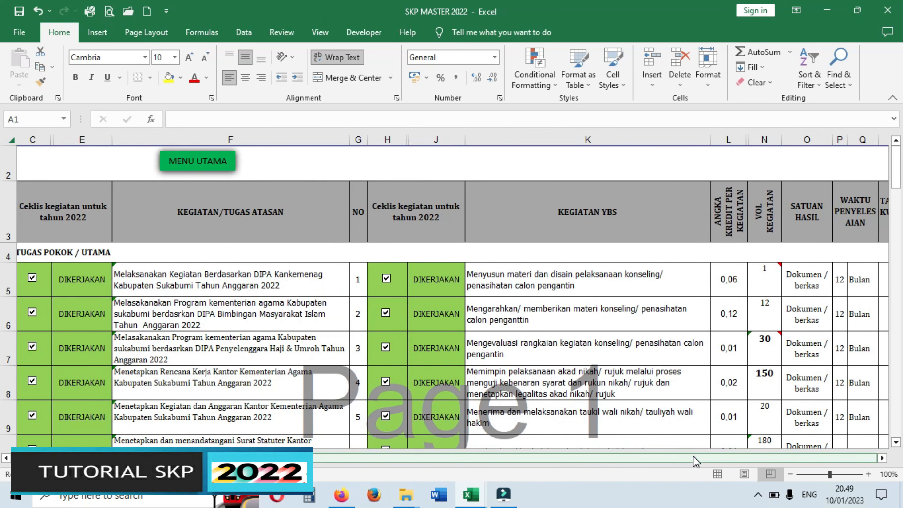
pyautogui.click(530, 282)
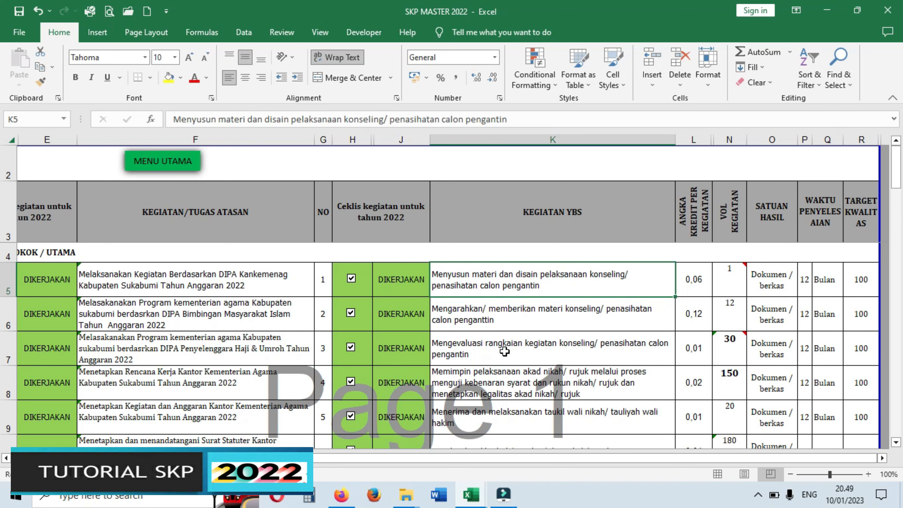
pyautogui.hotkey('shift', 'Down')
pyautogui.hotkey('shift', 'Down')
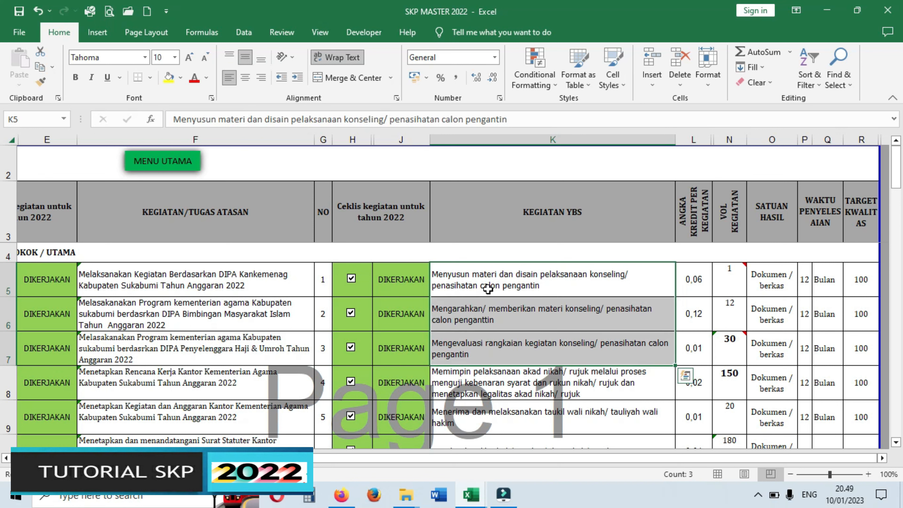
pyautogui.click(486, 282)
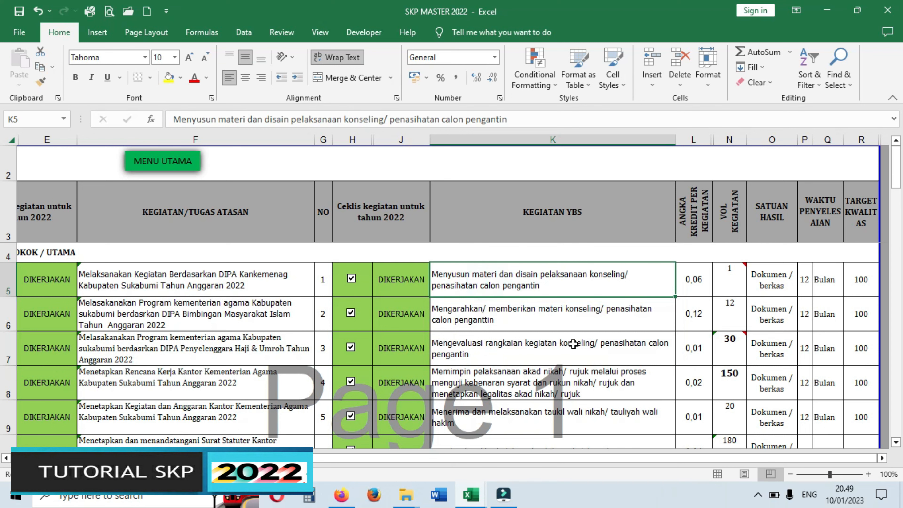
# Step: Go through the remaining KEGIATAN YBS activities and examine which ones are marked as done or not done
pyautogui.click(520, 310)
pyautogui.click(523, 349)
pyautogui.click(526, 383)
pyautogui.click(524, 419)
pyautogui.scroll(-1, 627, 402)
pyautogui.scroll(-2, 569, 377)
pyautogui.click(504, 303)
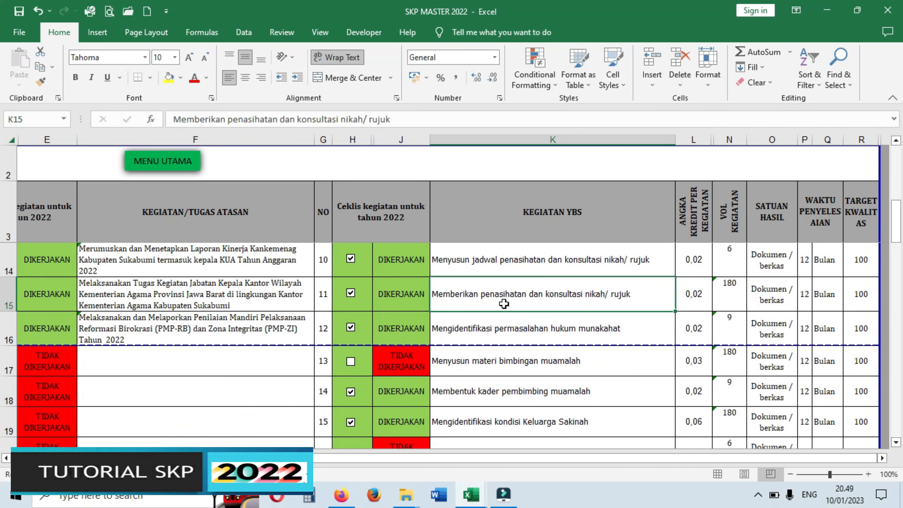
pyautogui.click(516, 337)
pyautogui.click(515, 368)
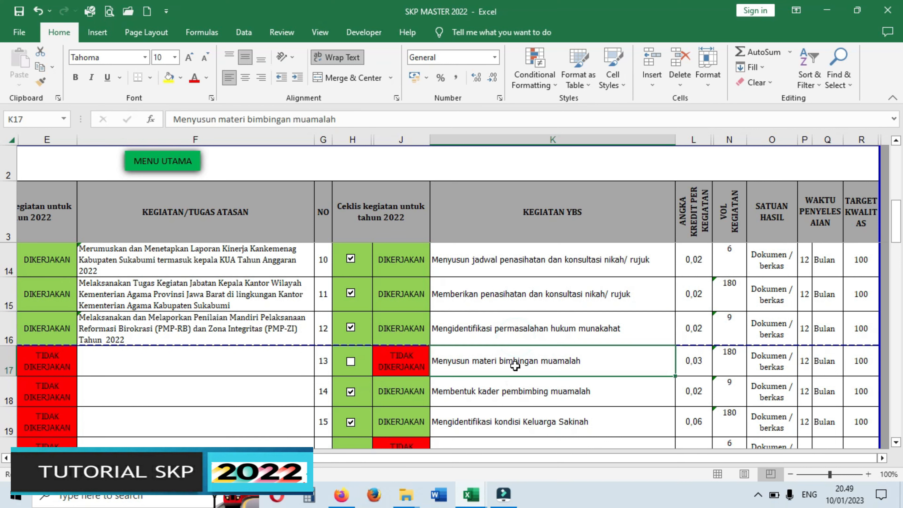
pyautogui.click(529, 398)
pyautogui.click(558, 432)
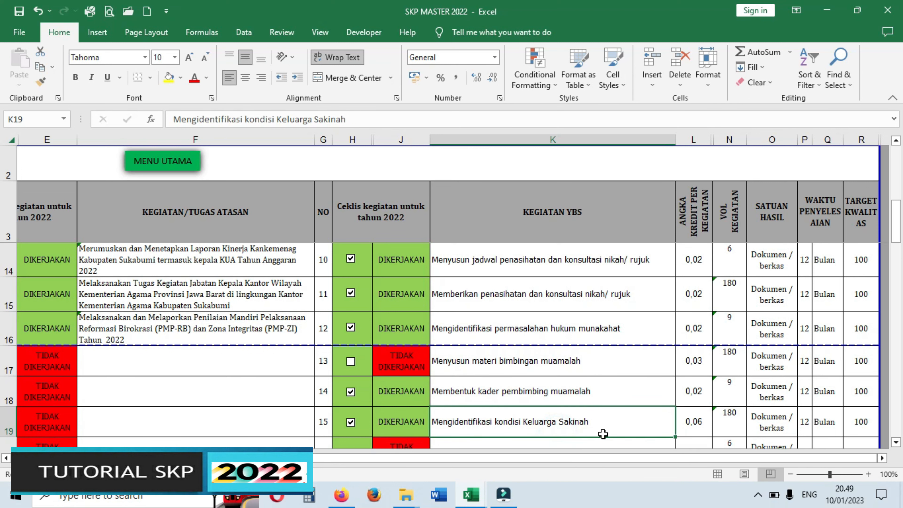
pyautogui.scroll(-3, 598, 408)
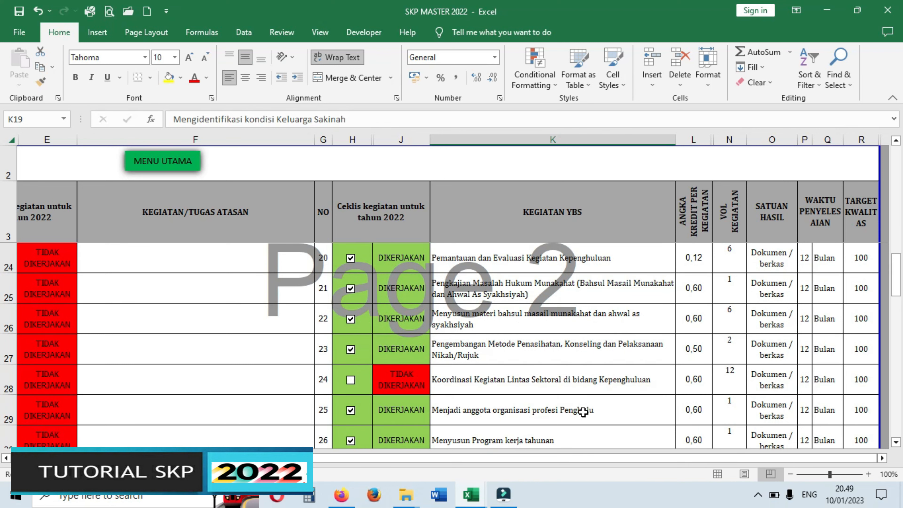
pyautogui.scroll(-2, 580, 419)
pyautogui.scroll(8, 578, 414)
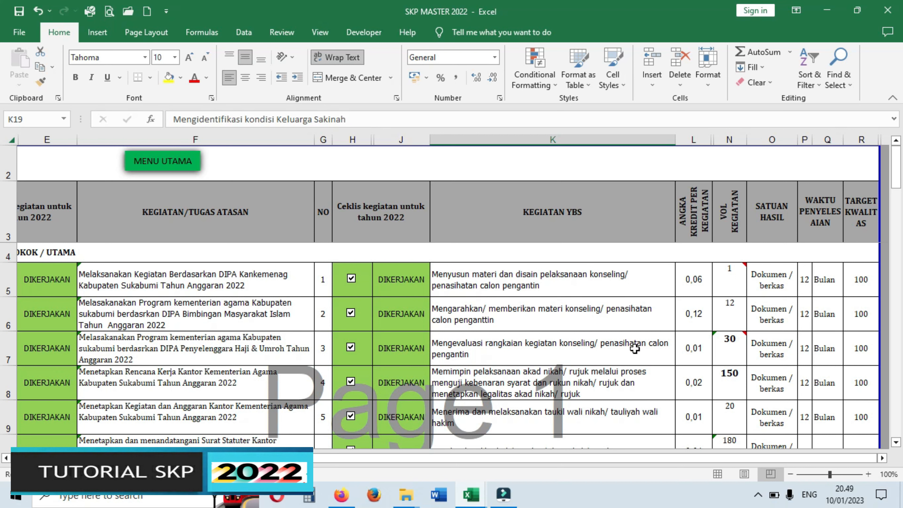
# Step: Clear and restore the check mark of KEGIATAN YBS activity 1, and set activity 2 to TIDAK DIKERJAKAN
pyautogui.click(360, 296)
pyautogui.click(352, 282)
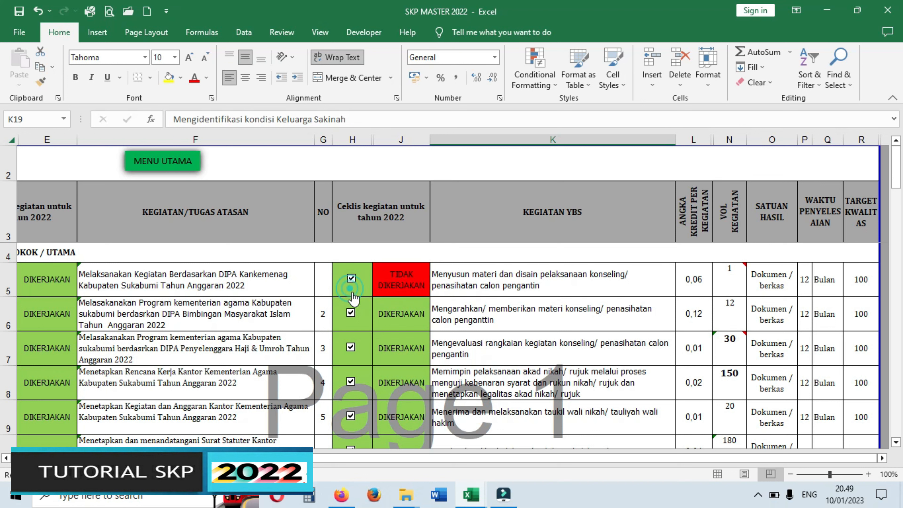
pyautogui.click(357, 327)
pyautogui.click(366, 322)
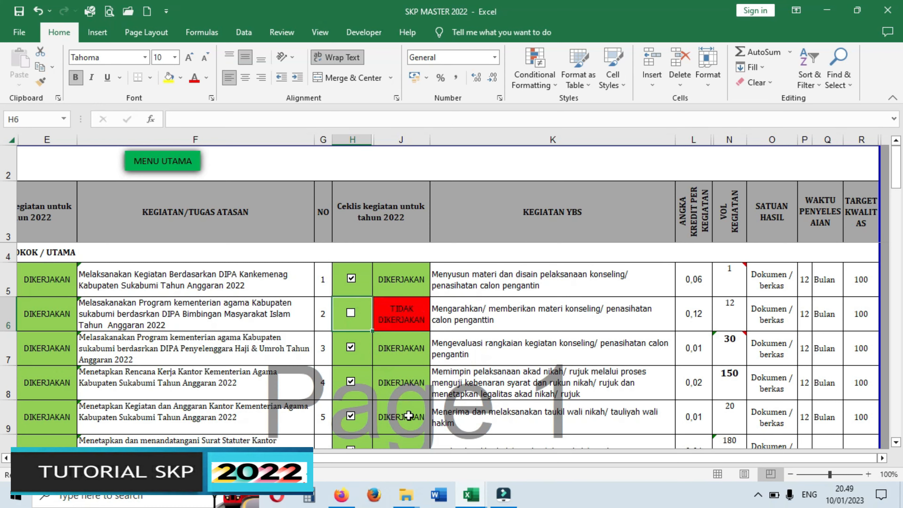
pyautogui.scroll(-2, 408, 415)
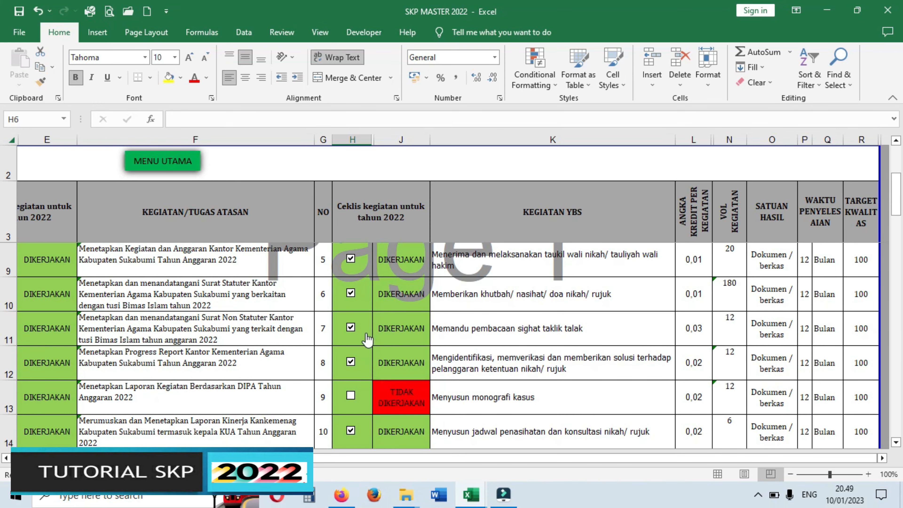
pyautogui.click(363, 336)
# Step: Mark KEGIATAN YBS activity 20, Pemantauan dan Evaluasi Kegiatan Kepenghuluan, as DIKERJAKAN
pyautogui.scroll(-2, 457, 374)
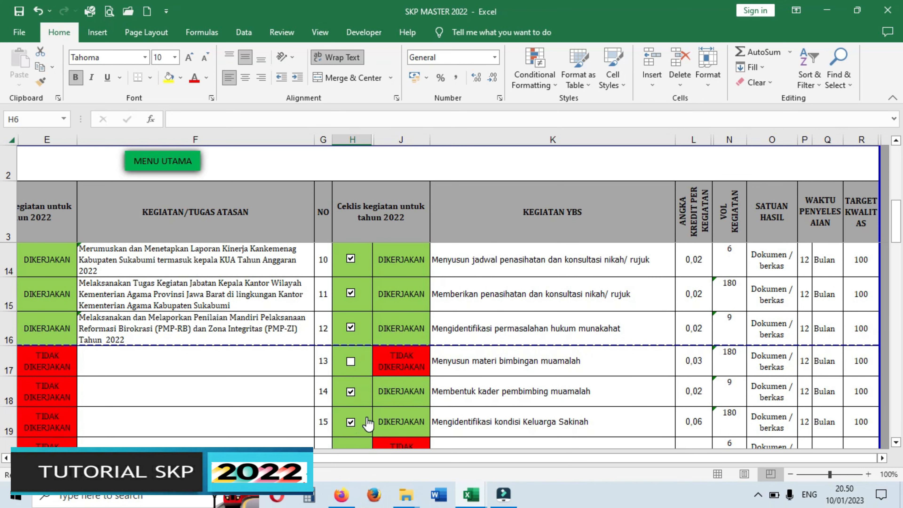
pyautogui.scroll(-2, 403, 393)
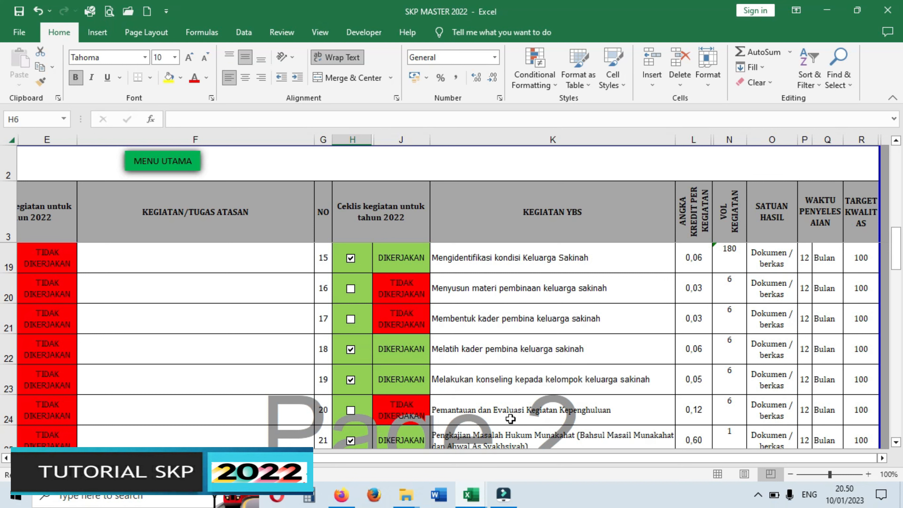
pyautogui.click(365, 415)
# Step: Check the ANGKA KREDIT PER KEGIATAN and VOL KEGIATAN cells of activity 20, and return to the main menu
pyautogui.click(696, 415)
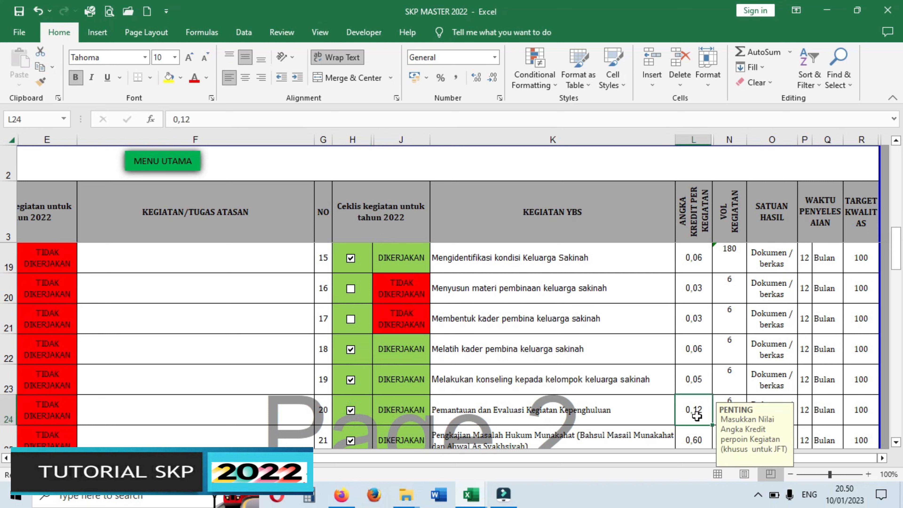
pyautogui.click(695, 418)
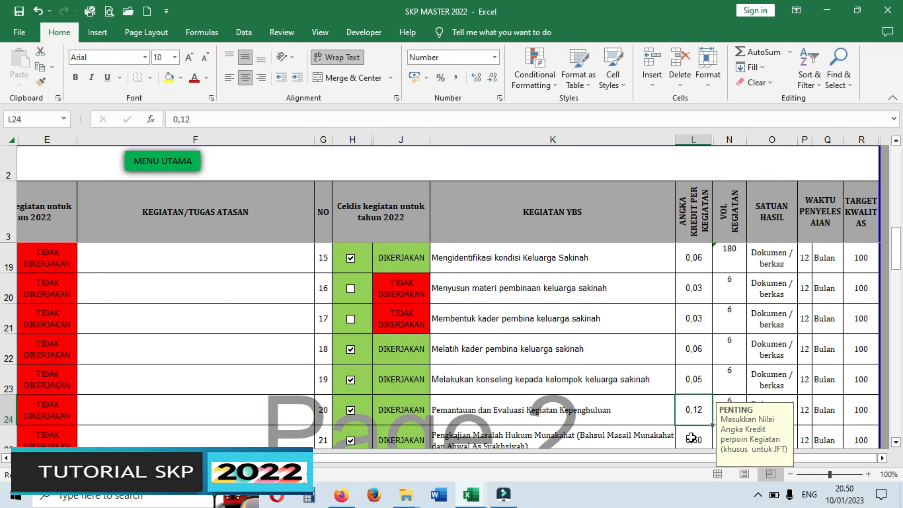
pyautogui.click(726, 210)
pyautogui.click(728, 402)
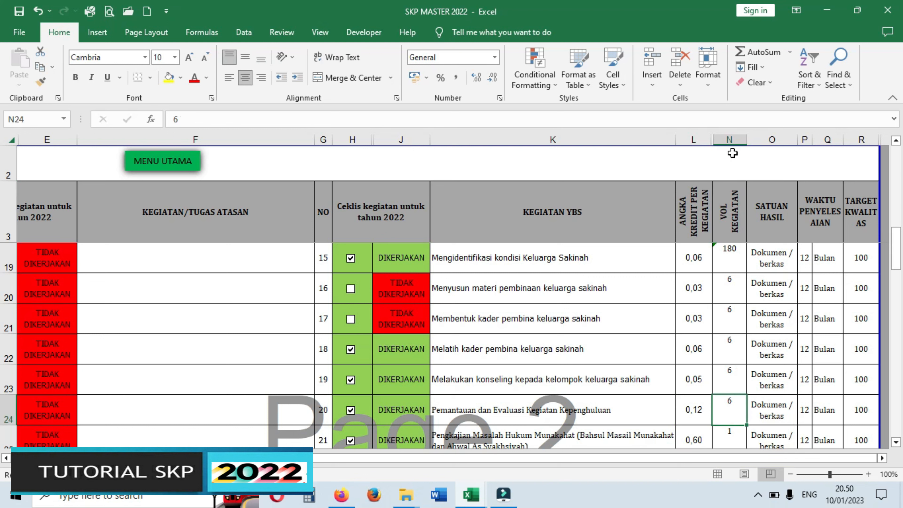
pyautogui.click(731, 140)
pyautogui.click(723, 412)
pyautogui.scroll(5, 544, 355)
pyautogui.click(164, 160)
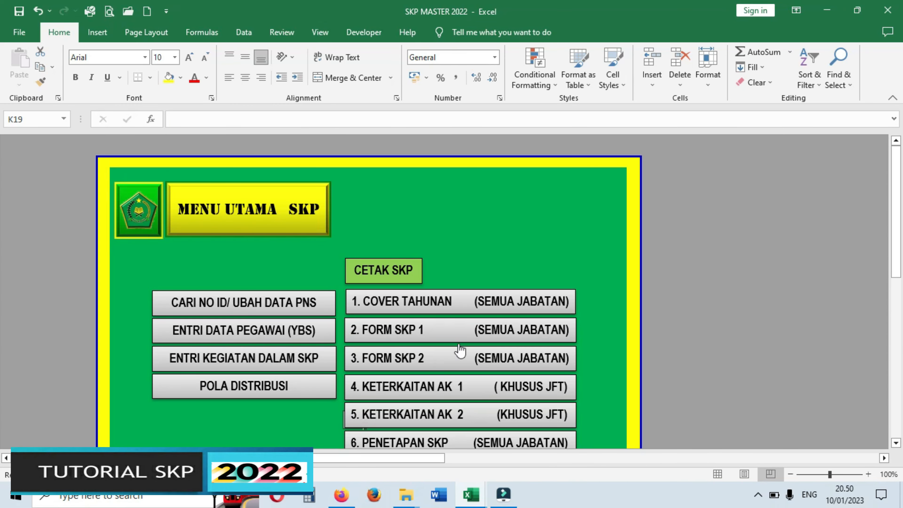
# Step: Set Nama Instansi in the employee data to KEMENTERIAN AGAMA KABUPATEN xyz and return to the main menu
pyautogui.click(247, 295)
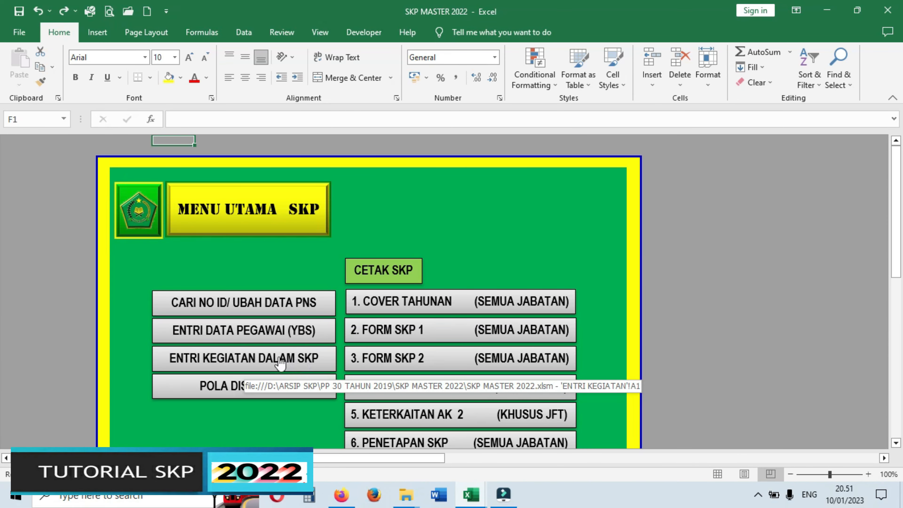
pyautogui.click(266, 337)
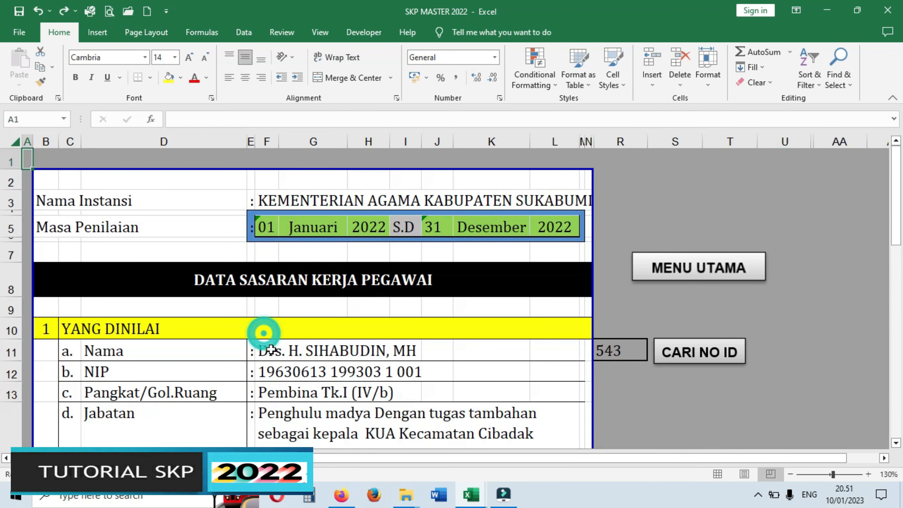
pyautogui.click(265, 197)
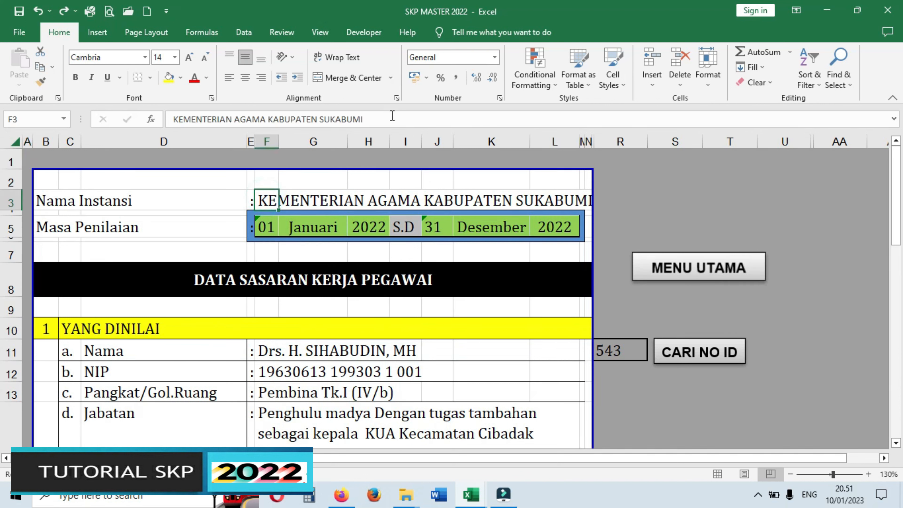
pyautogui.moveTo(397, 119); pyautogui.dragTo(317, 119)
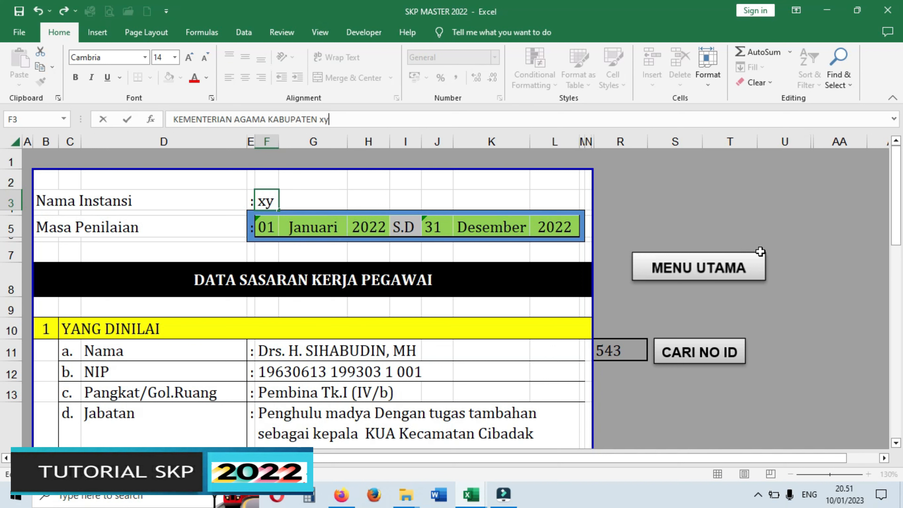
pyautogui.press('Return')
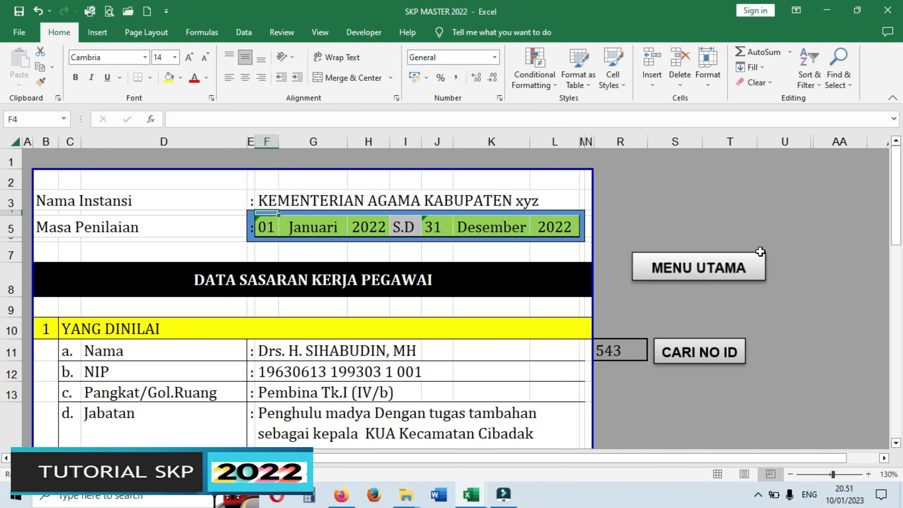
pyautogui.click(267, 199)
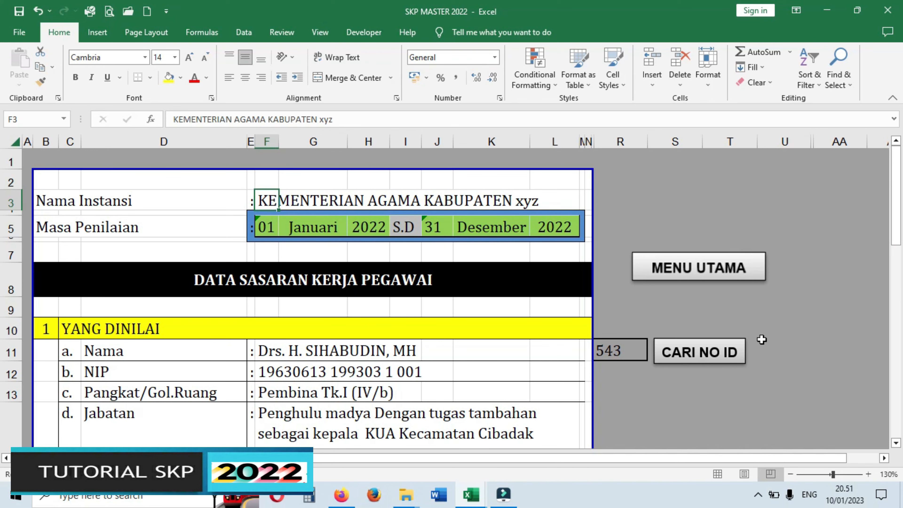
pyautogui.click(692, 270)
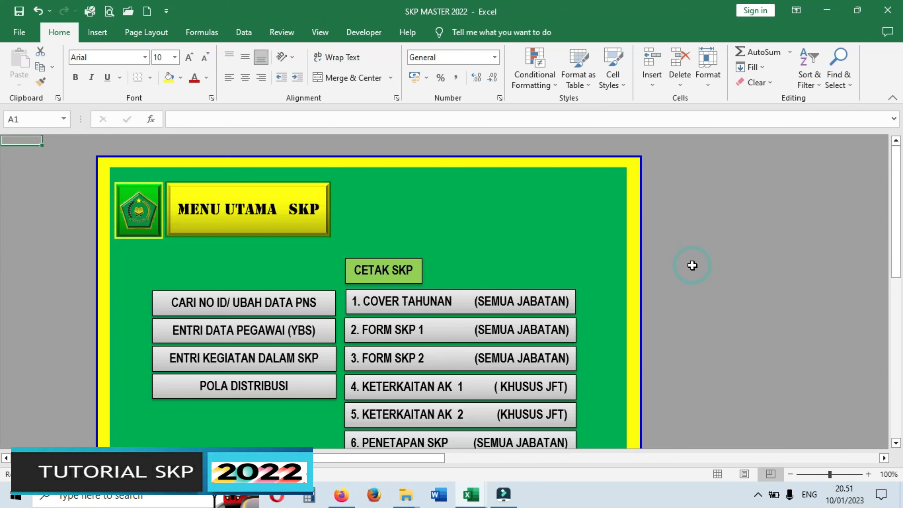
# Step: Check the institution name on the annual cover, COVER TAHUNAN, and return to the main menu
pyautogui.click(393, 301)
pyautogui.scroll(-3, 693, 328)
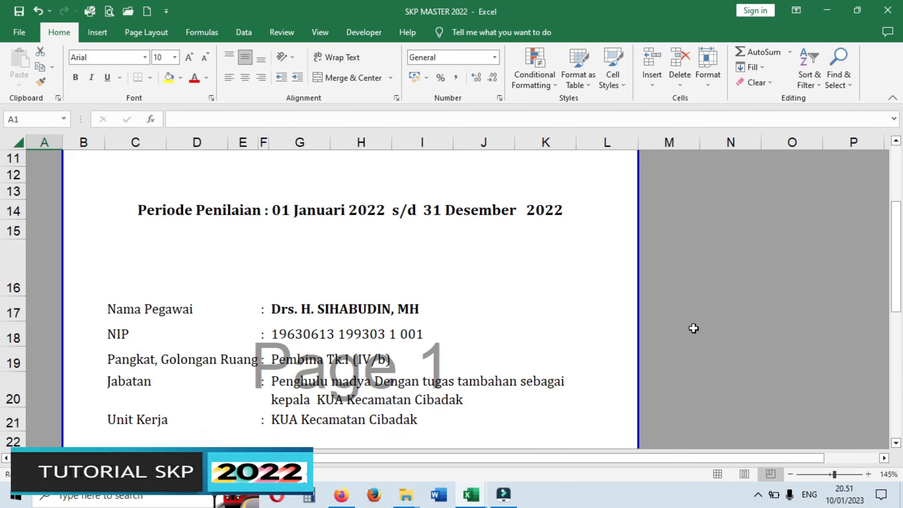
pyautogui.scroll(-3, 732, 318)
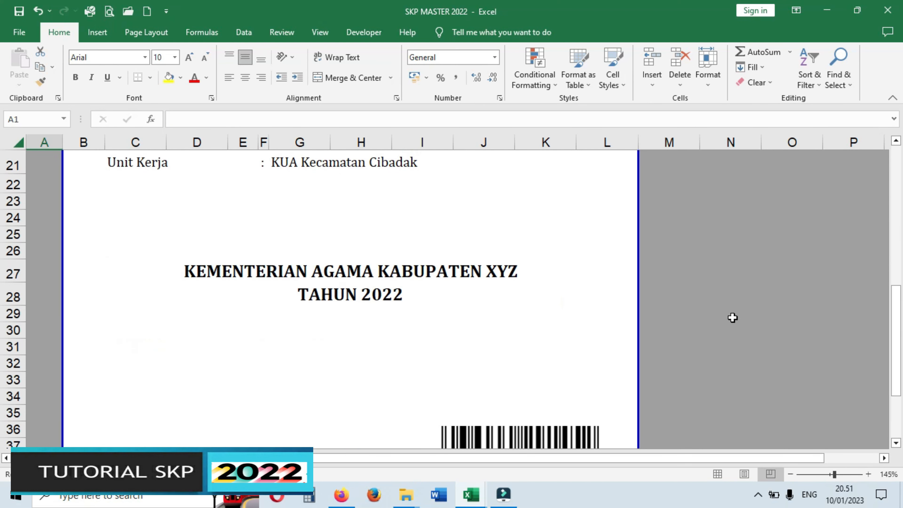
pyautogui.click(207, 284)
pyautogui.click(302, 263)
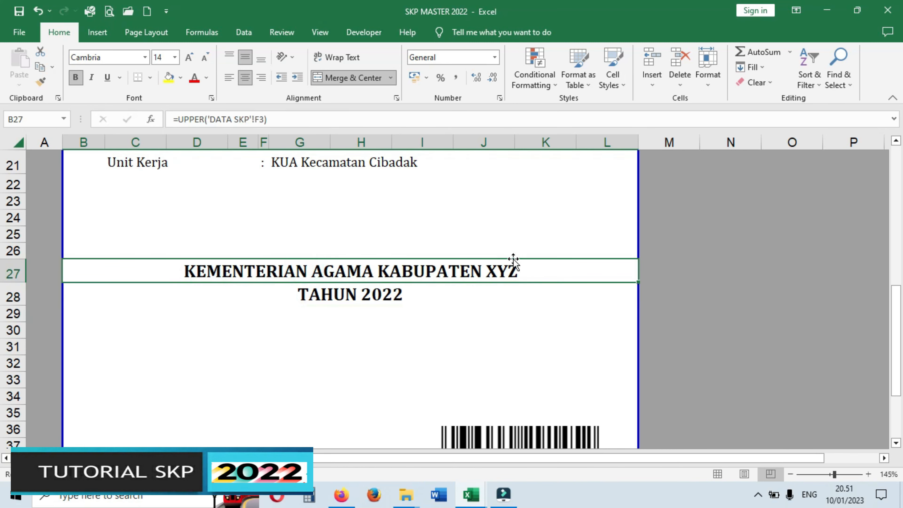
pyautogui.scroll(6, 580, 280)
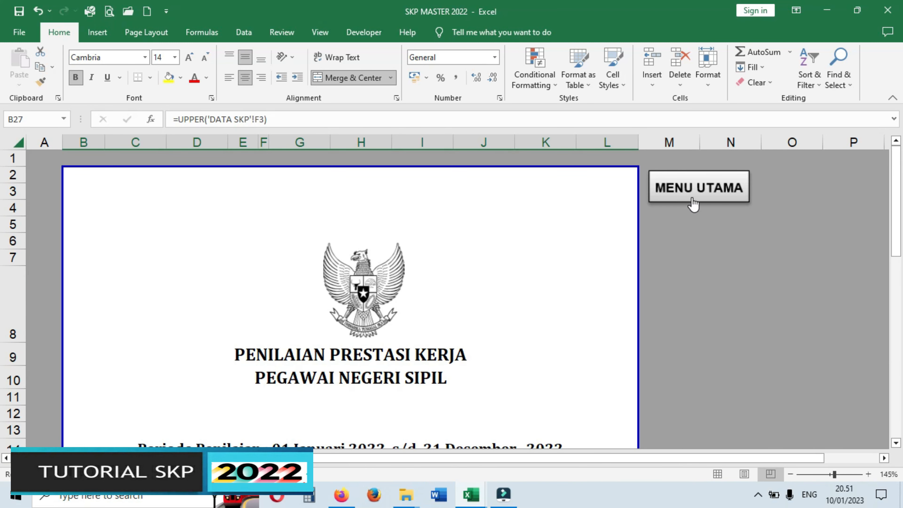
pyautogui.click(694, 191)
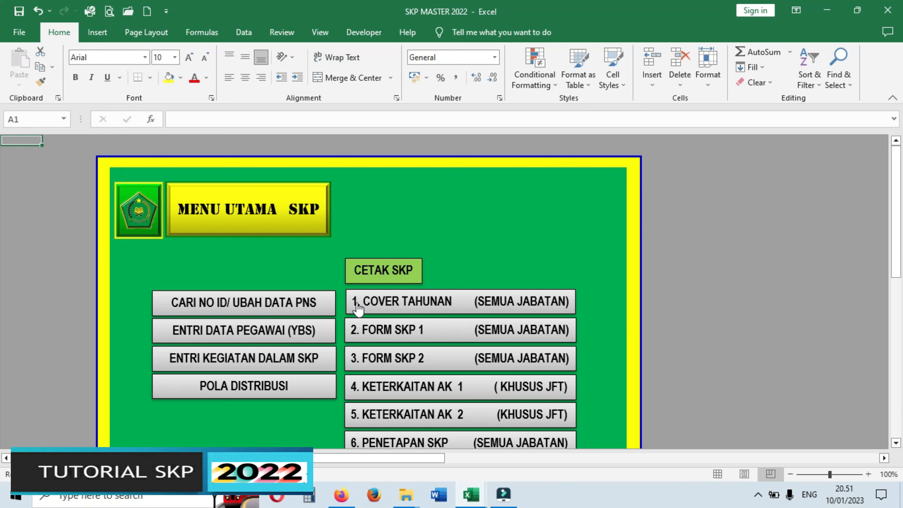
# Step: Change Nama Instansi in the employee data to KEMENTERIAN AGAMA KOTA xyz
pyautogui.click(284, 333)
pyautogui.click(261, 197)
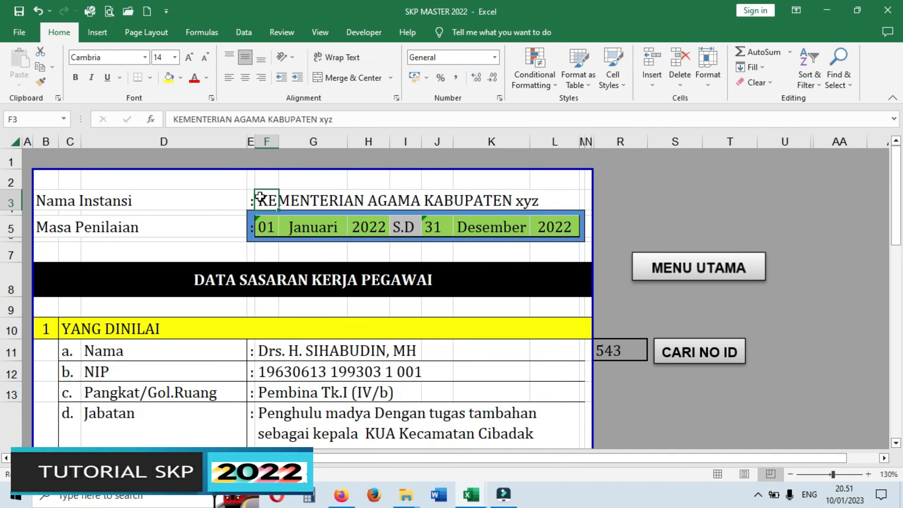
pyautogui.moveTo(320, 121); pyautogui.dragTo(267, 131)
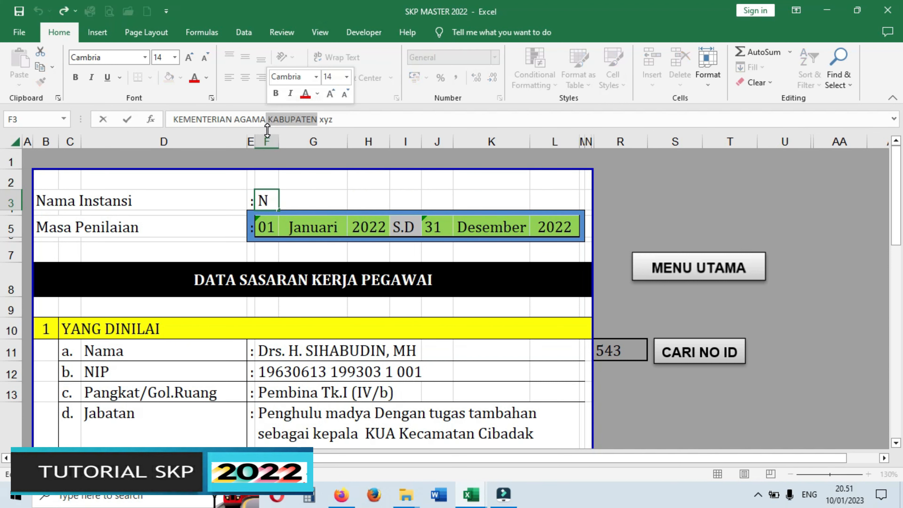
pyautogui.write('kota')
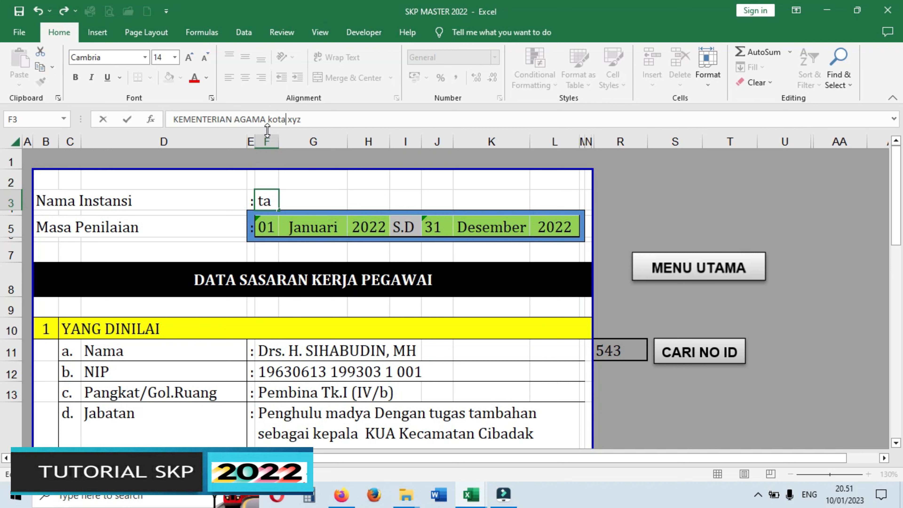
pyautogui.press('BackSpace')
pyautogui.press('BackSpace')
pyautogui.press('BackSpace')
pyautogui.press('BackSpace')
pyautogui.write('KOTA')
pyautogui.press('Return')
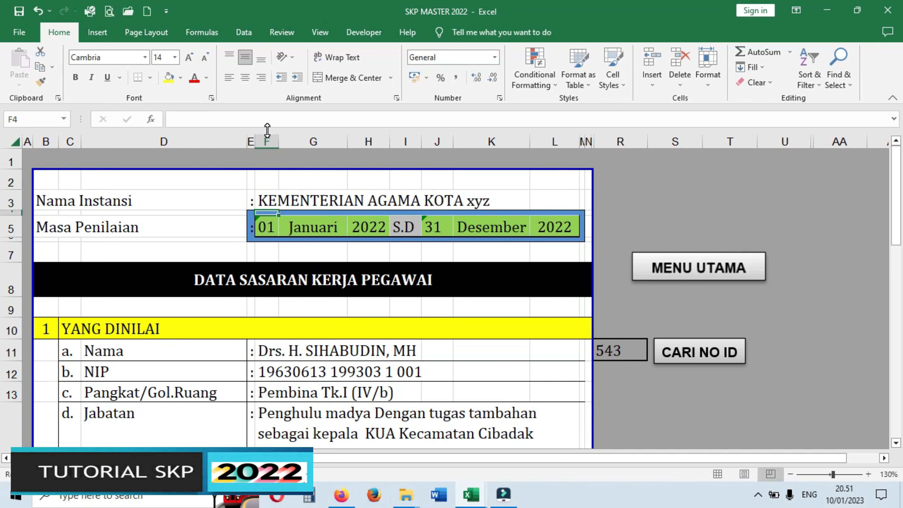
# Step: Examine the COVER TAHUNAN sheet down to the institution name and year, and go back to the main menu
pyautogui.click(741, 267)
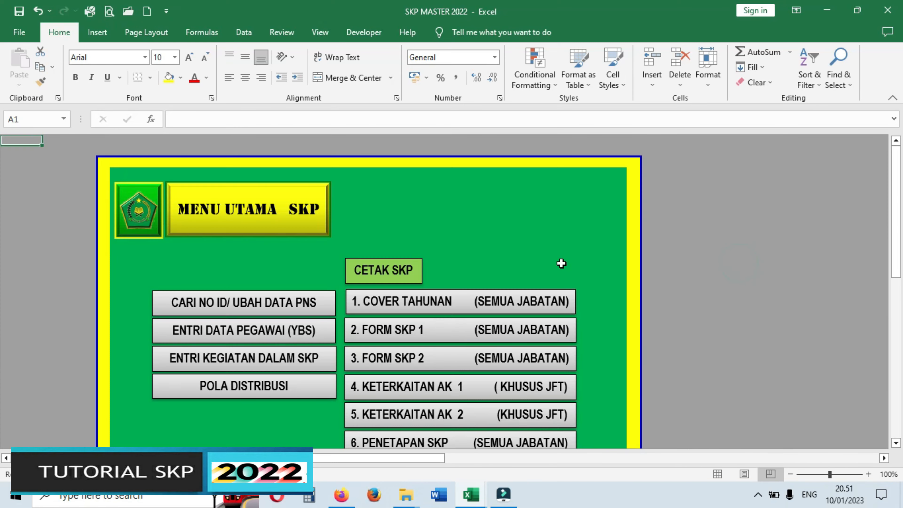
pyautogui.click(436, 311)
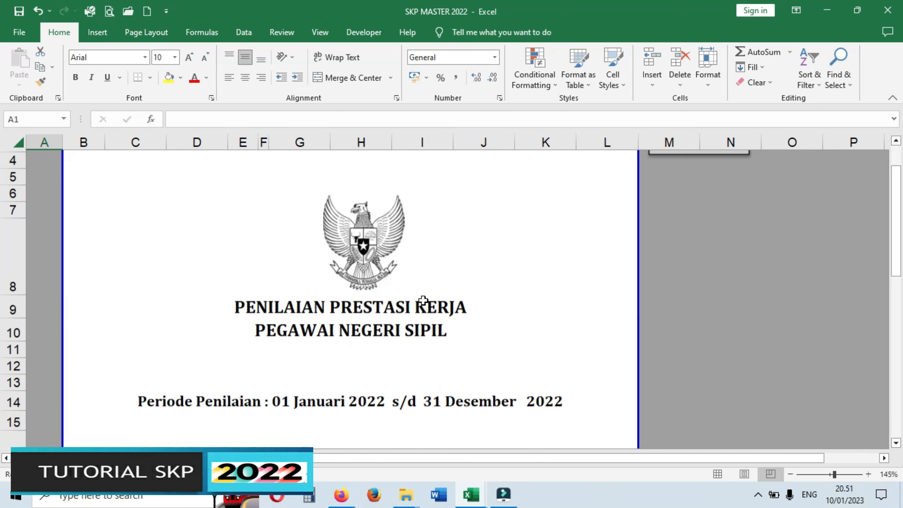
pyautogui.scroll(-2, 587, 332)
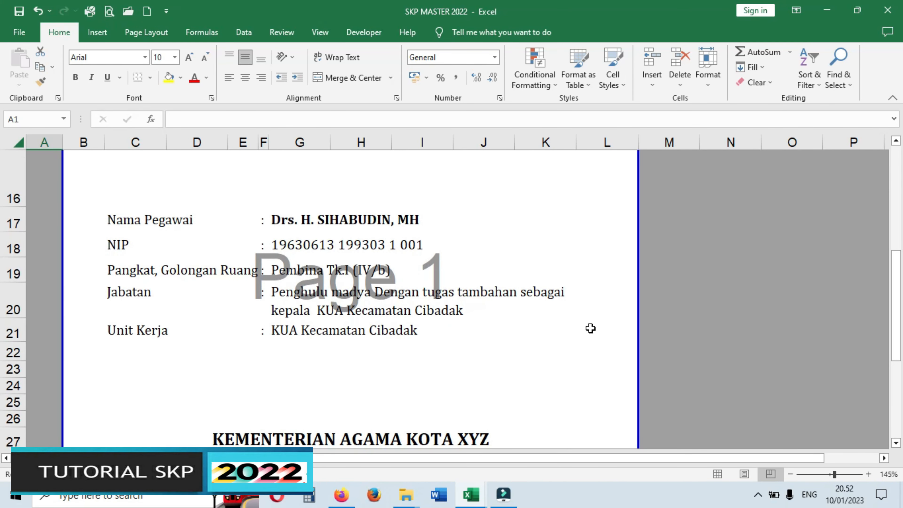
pyautogui.scroll(-2, 590, 328)
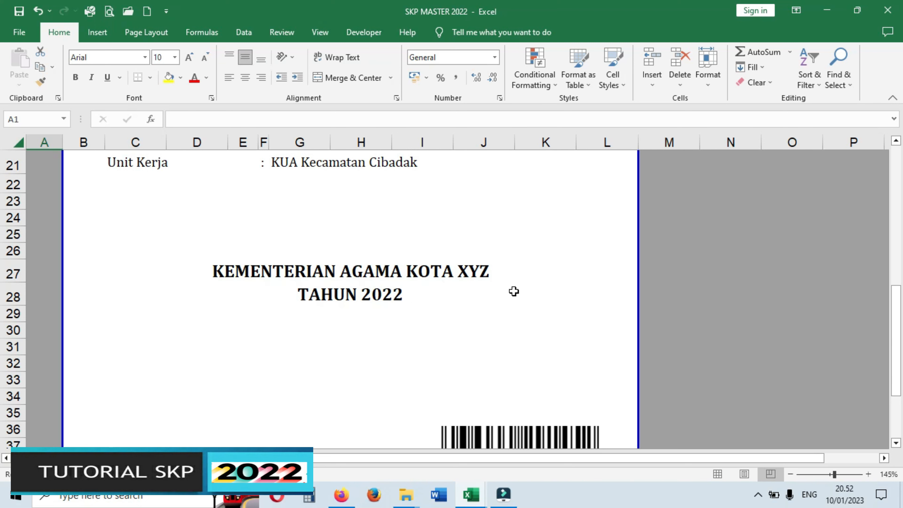
pyautogui.scroll(7, 505, 296)
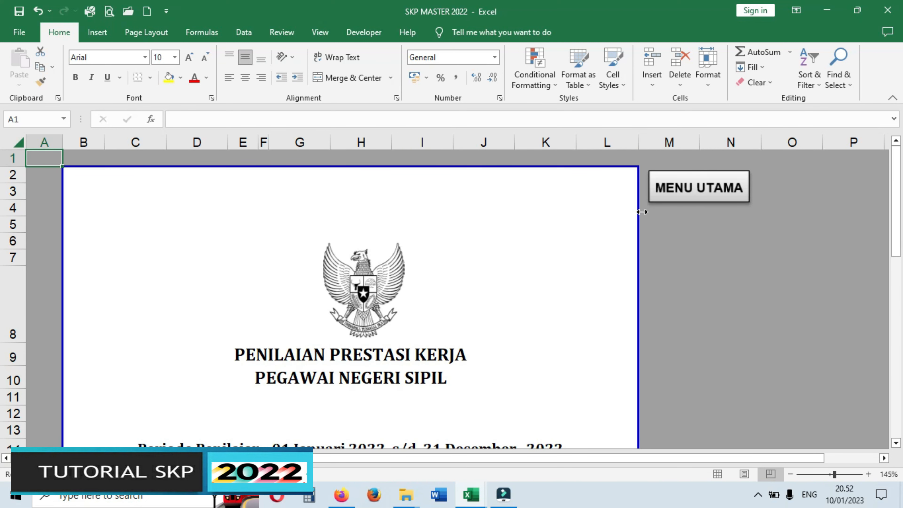
pyautogui.click(691, 194)
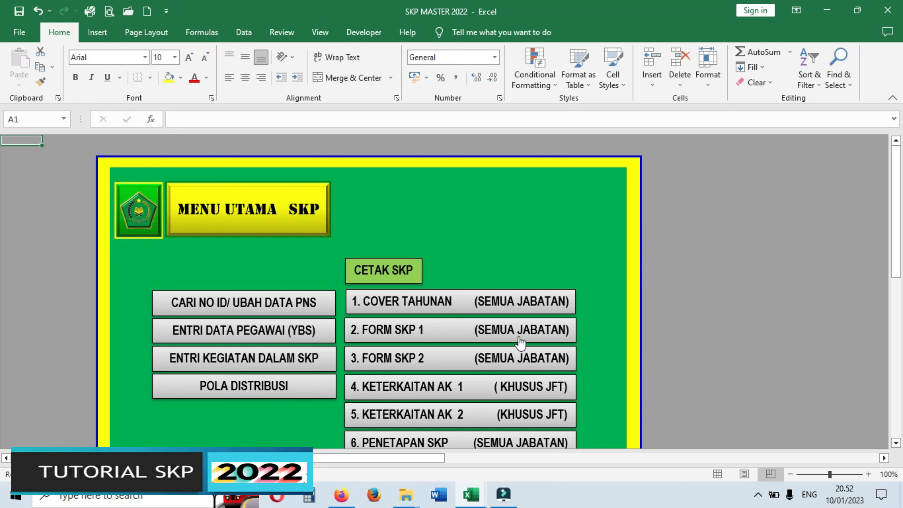
# Step: View the POLA DISTRIBUSI sheet and try to leave it through its HOME link
pyautogui.click(247, 389)
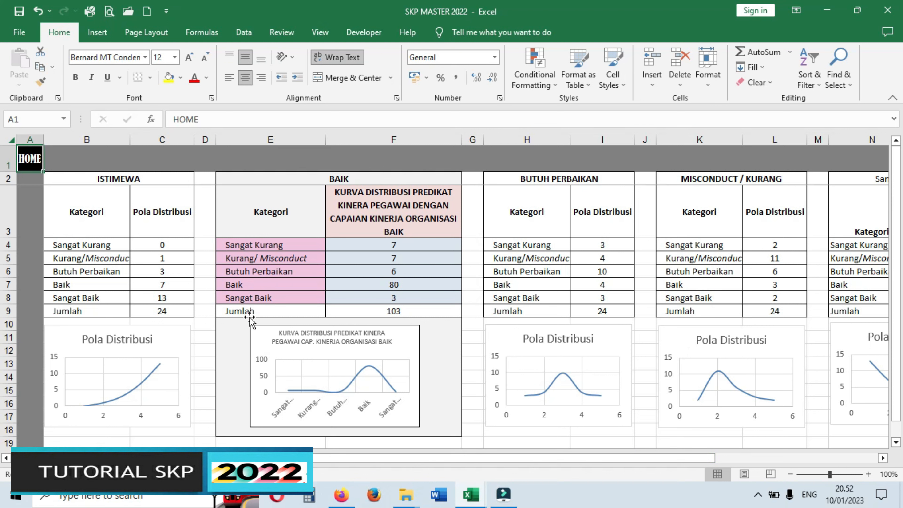
pyautogui.click(34, 165)
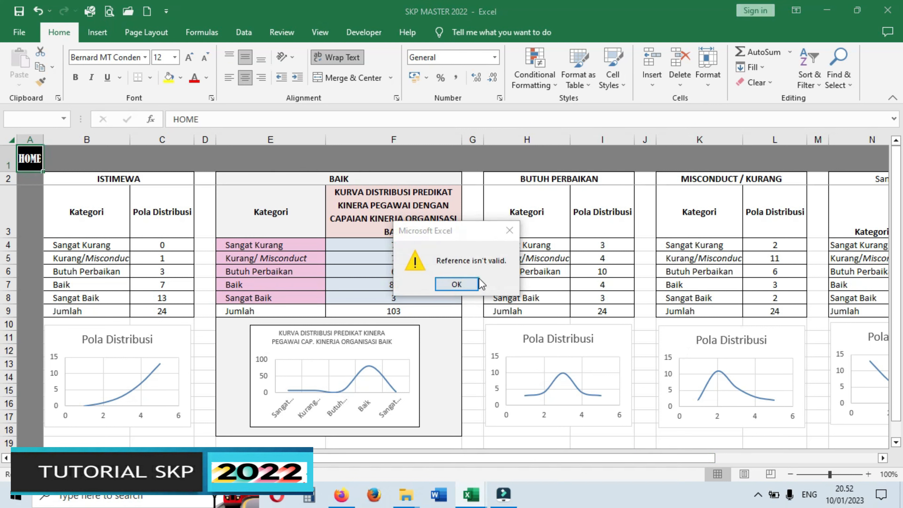
pyautogui.click(458, 284)
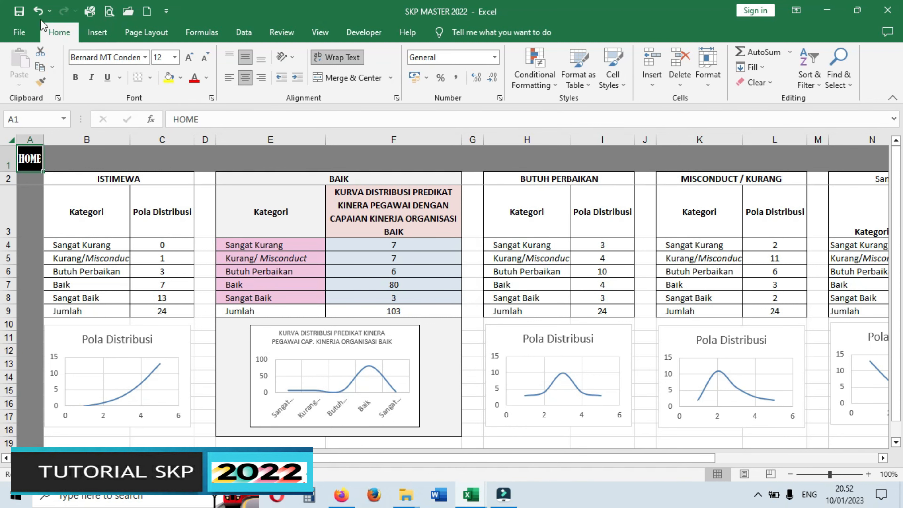
# Step: Undo the last Nama Instansi edit and return to the main menu
pyautogui.click(39, 11)
pyautogui.click(699, 265)
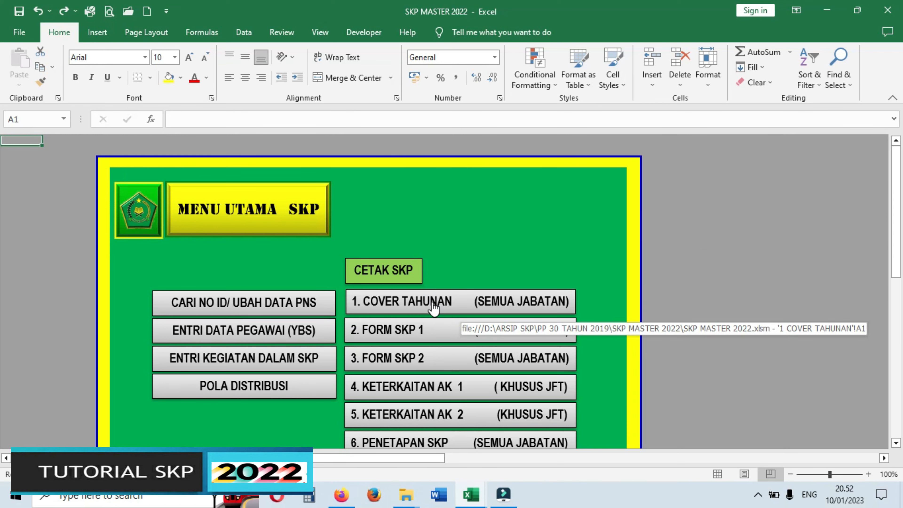
# Step: Review the main menu's data entry links and the CETAK SKP forms from COVER TAHUNAN through LAPORAN KINERJA
pyautogui.scroll(-5, 470, 322)
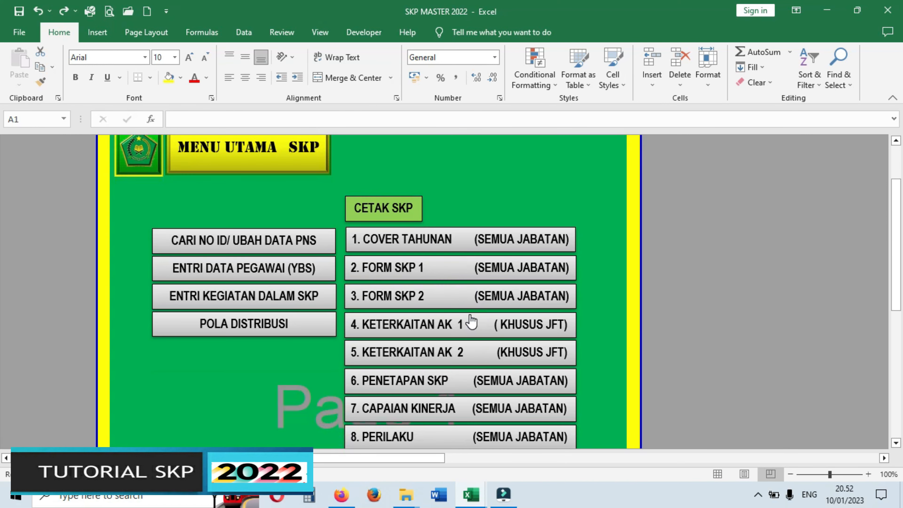
pyautogui.scroll(-5, 470, 322)
pyautogui.scroll(10, 762, 216)
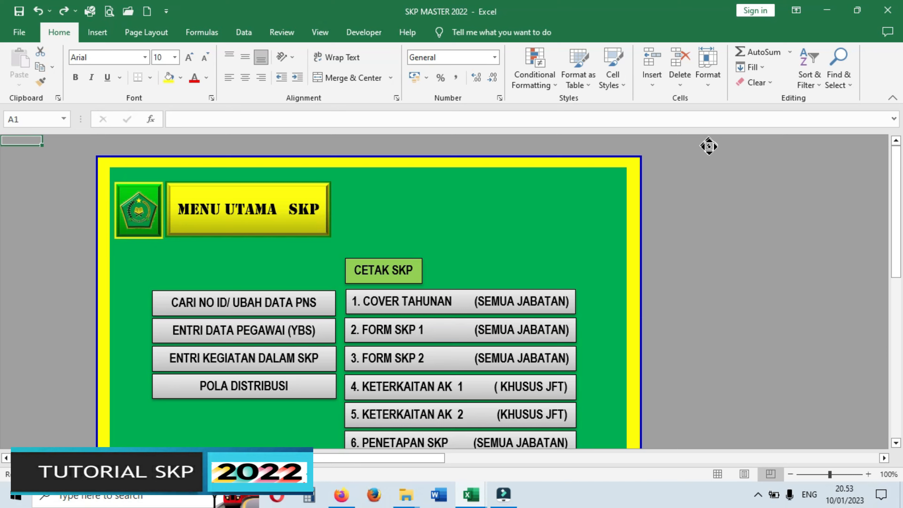
pyautogui.scroll(-2, 709, 146)
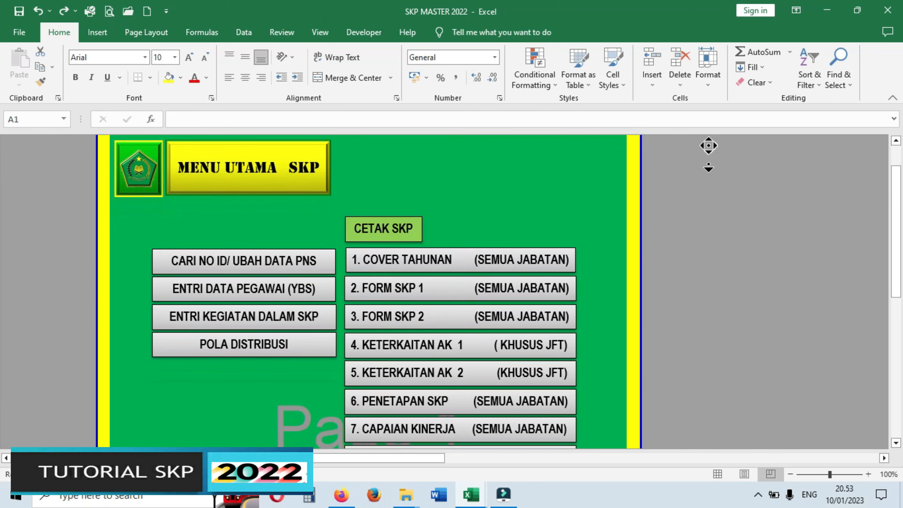
pyautogui.scroll(-3, 708, 168)
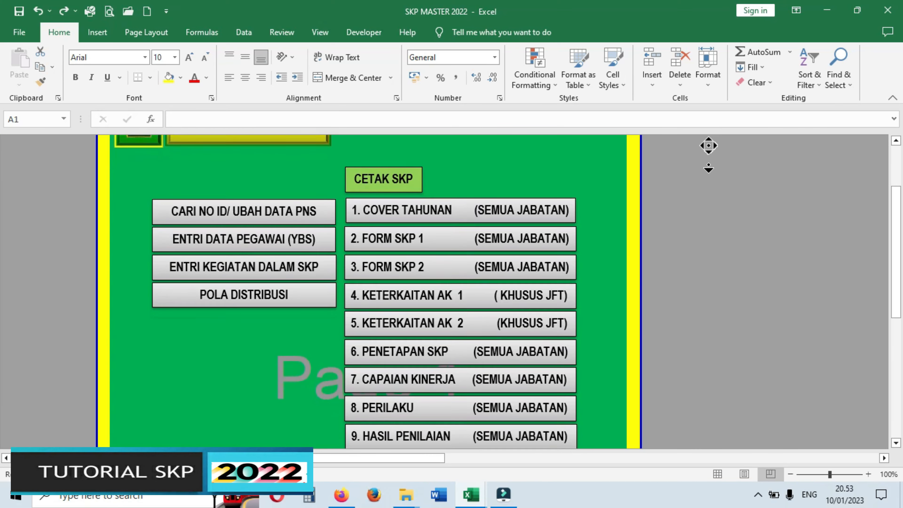
pyautogui.scroll(-3, 708, 168)
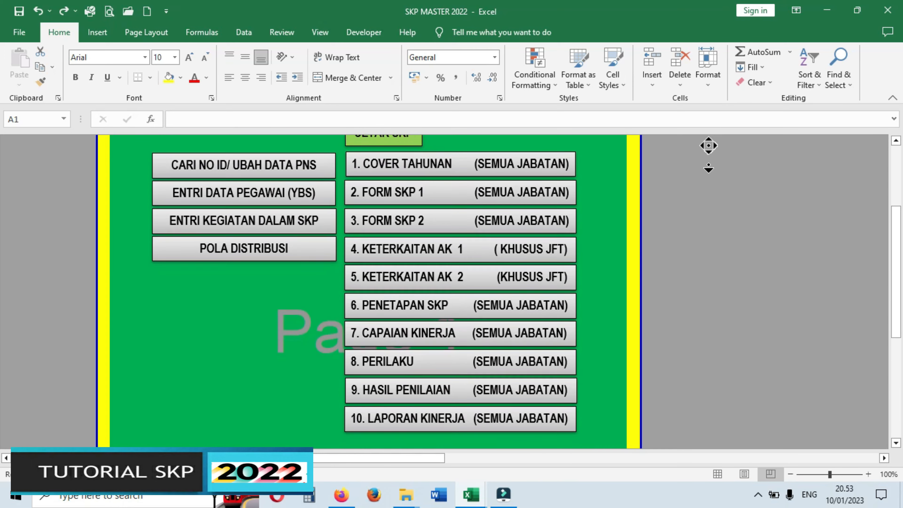
pyautogui.scroll(-3, 708, 168)
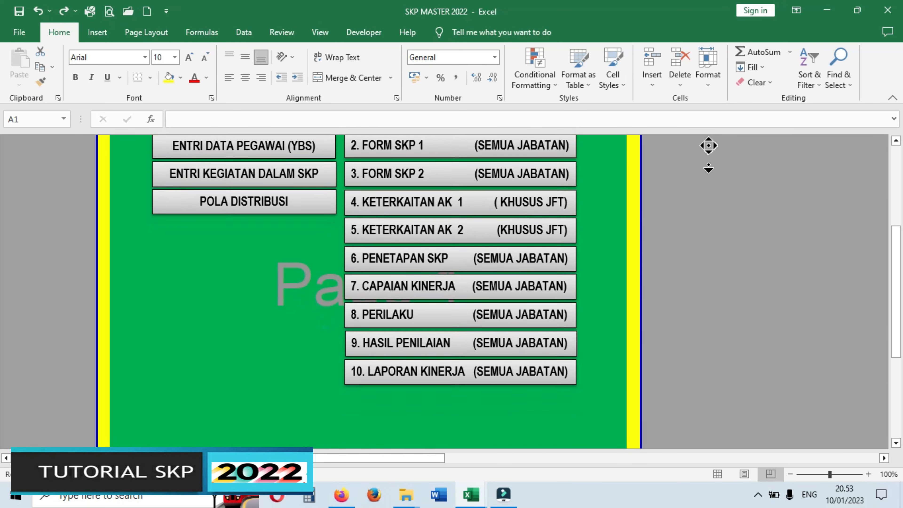
pyautogui.scroll(-3, 708, 167)
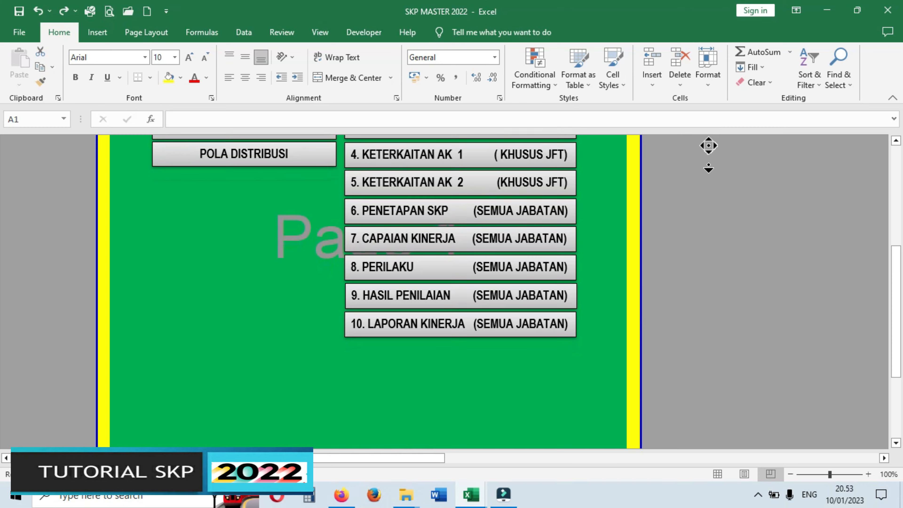
pyautogui.scroll(-3, 708, 168)
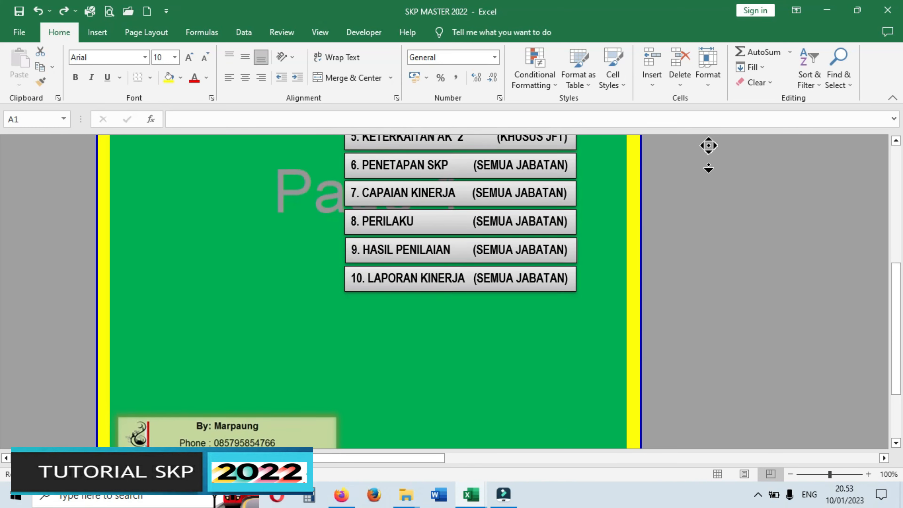
pyautogui.scroll(-3, 709, 167)
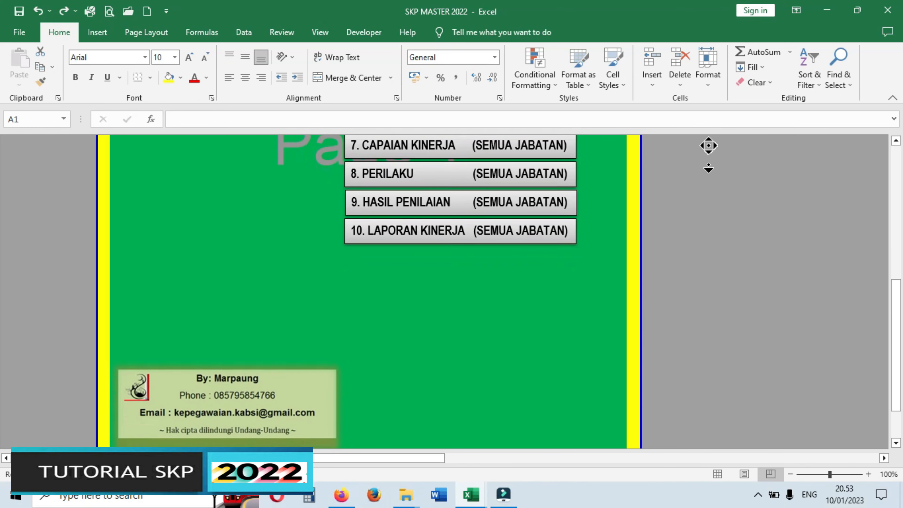
pyautogui.scroll(-3, 708, 168)
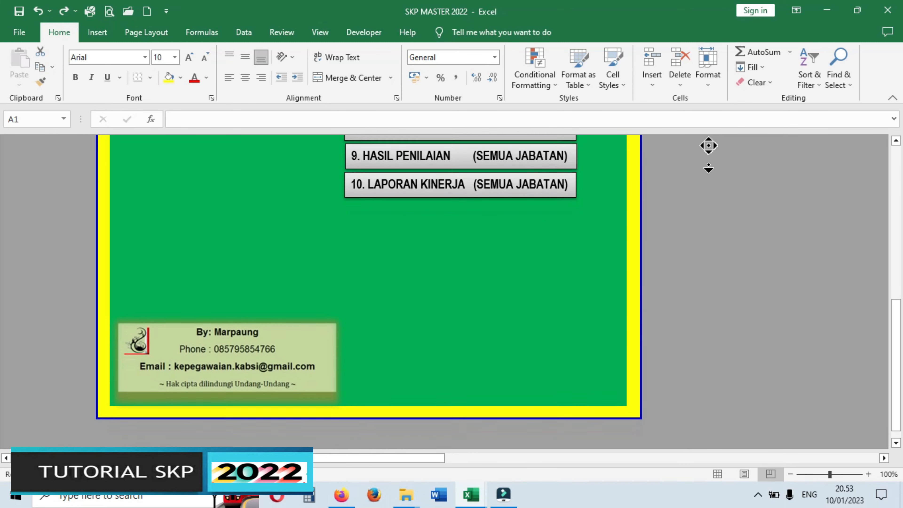
pyautogui.scroll(-3, 708, 168)
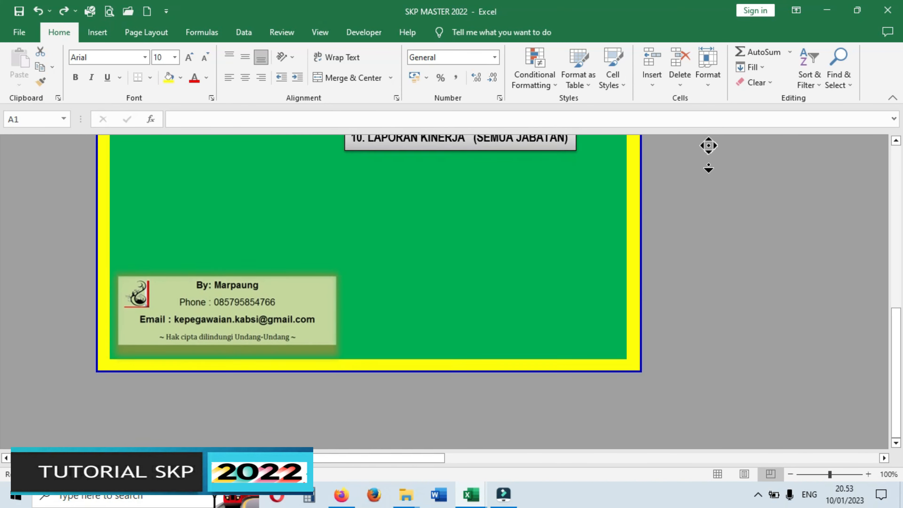
pyautogui.scroll(-2, 708, 168)
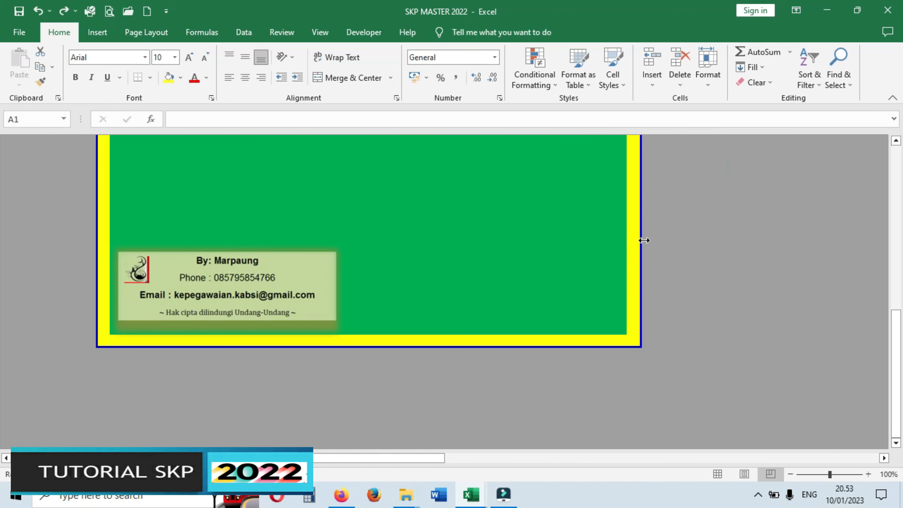
# Step: Zoom in to 145% on the author's contact box at the end of the main menu
pyautogui.keyDown('ctrl'); pyautogui.scroll(2, 643, 241); pyautogui.keyUp('ctrl')
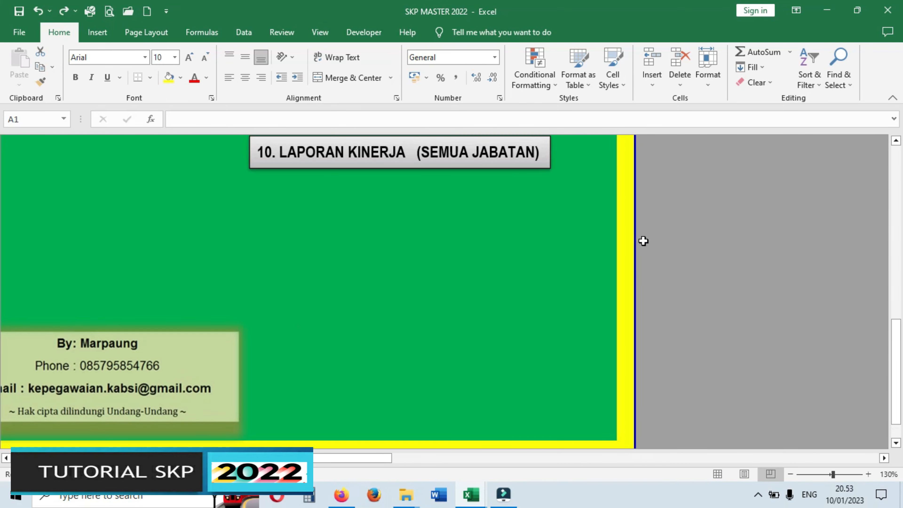
pyautogui.keyDown('ctrl'); pyautogui.scroll(1, 643, 240); pyautogui.keyUp('ctrl')
pyautogui.moveTo(330, 458); pyautogui.dragTo(290, 458)
pyautogui.scroll(-3, 422, 387)
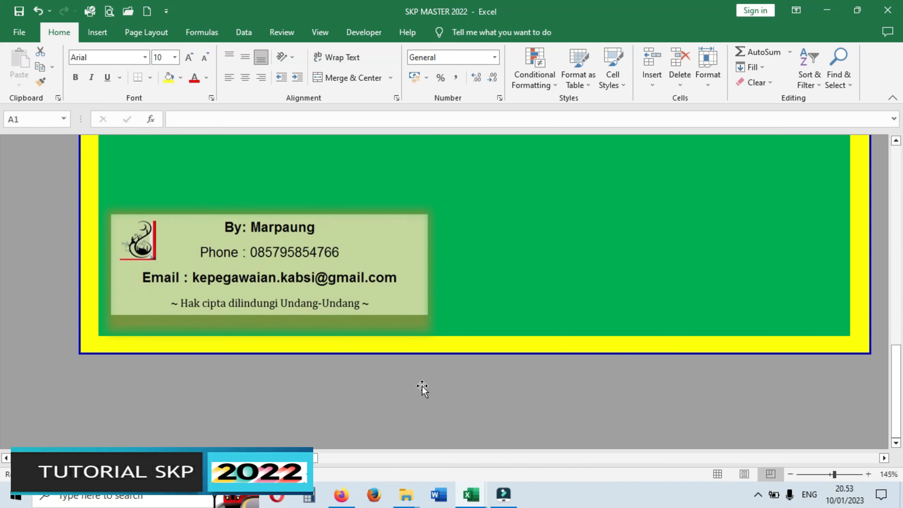